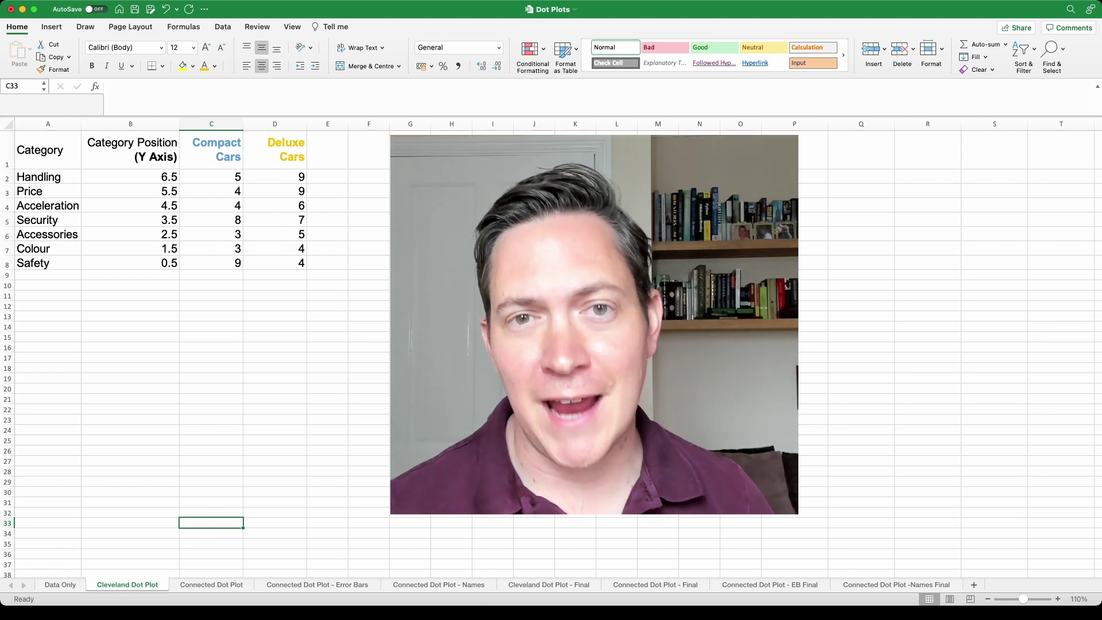
pyautogui.click(274, 285)
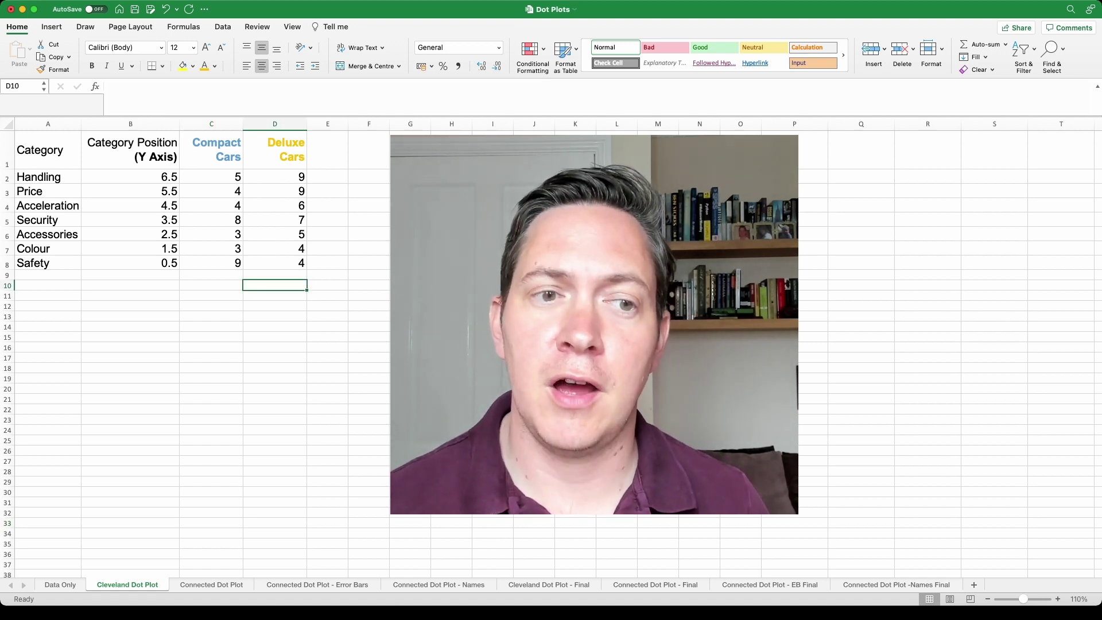
pyautogui.click(212, 124)
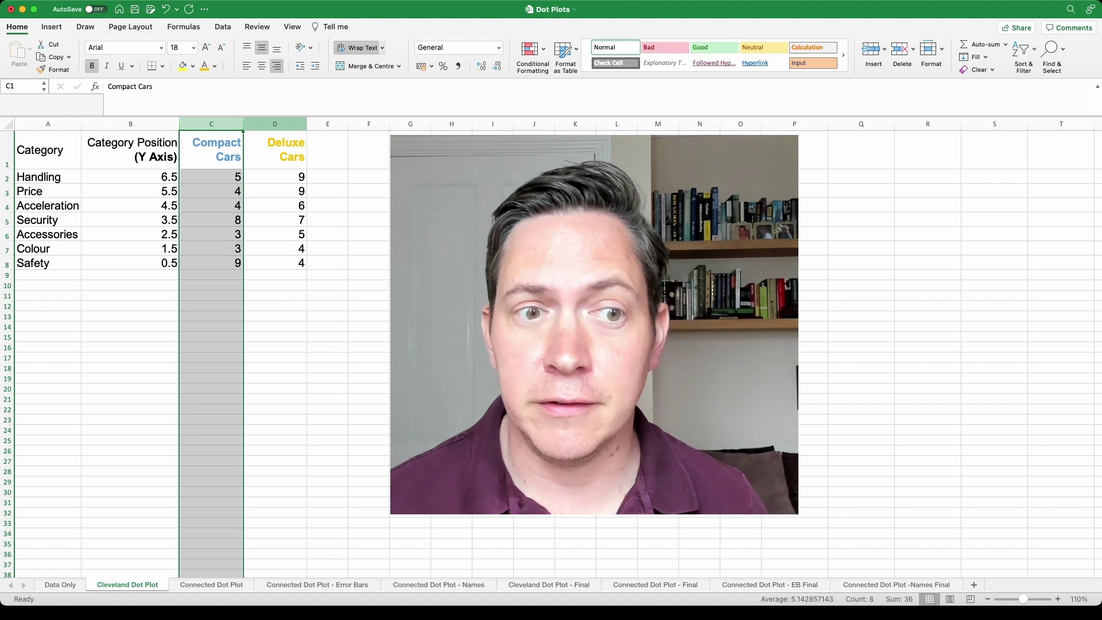
pyautogui.click(275, 124)
pyautogui.click(130, 124)
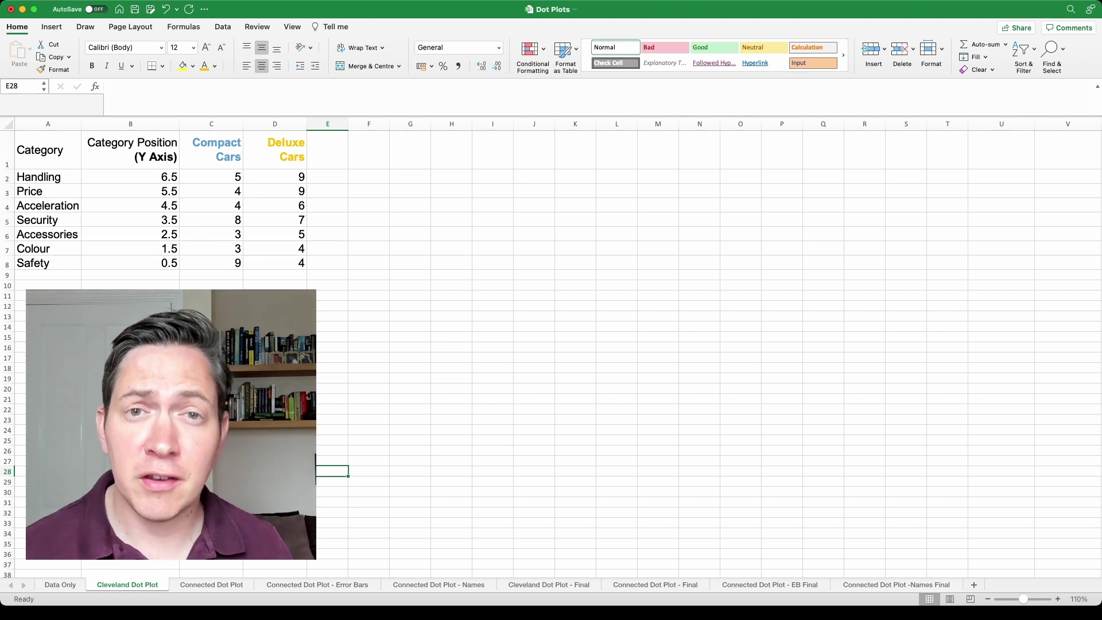
# Insert an empty scatter chart and place it enlarged beside the data table, spanning about columns G to R.
pyautogui.click(51, 26)
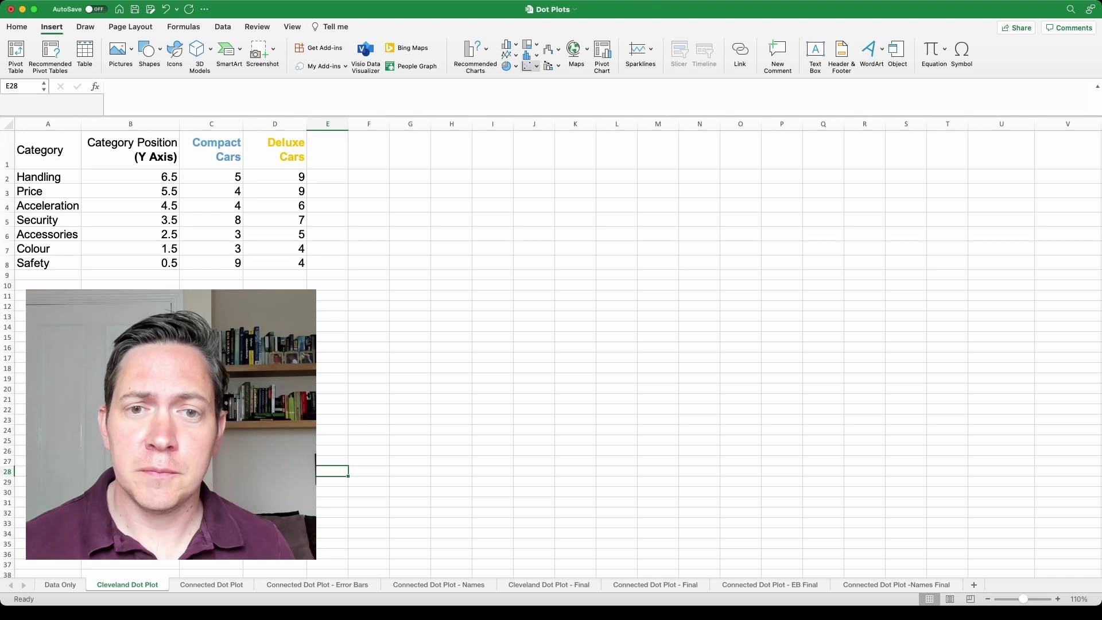
pyautogui.click(530, 66)
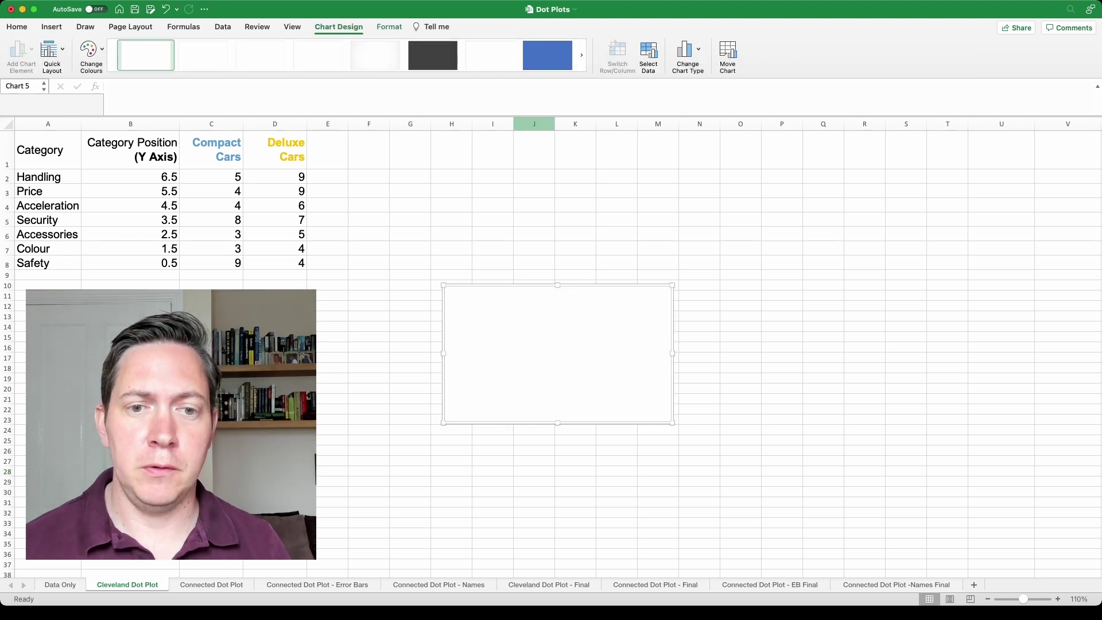
pyautogui.moveTo(557, 353); pyautogui.dragTo(524, 240)
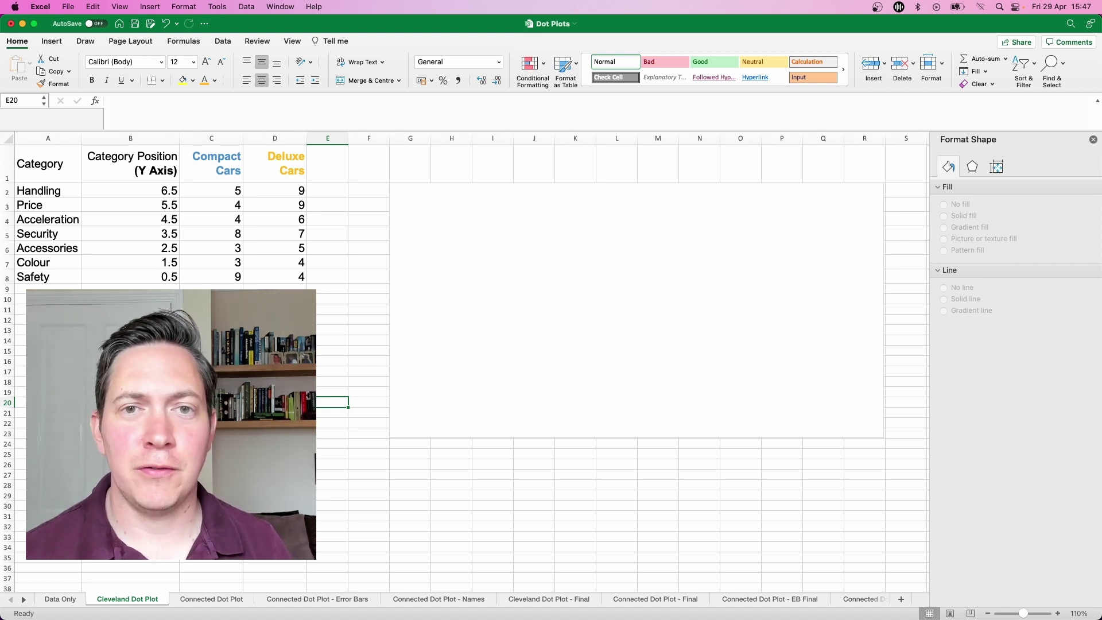
# Add a chart series named from C1 (Compact Cars), with X values C2:C8 and Y values B2:B8.
pyautogui.click(404, 241)
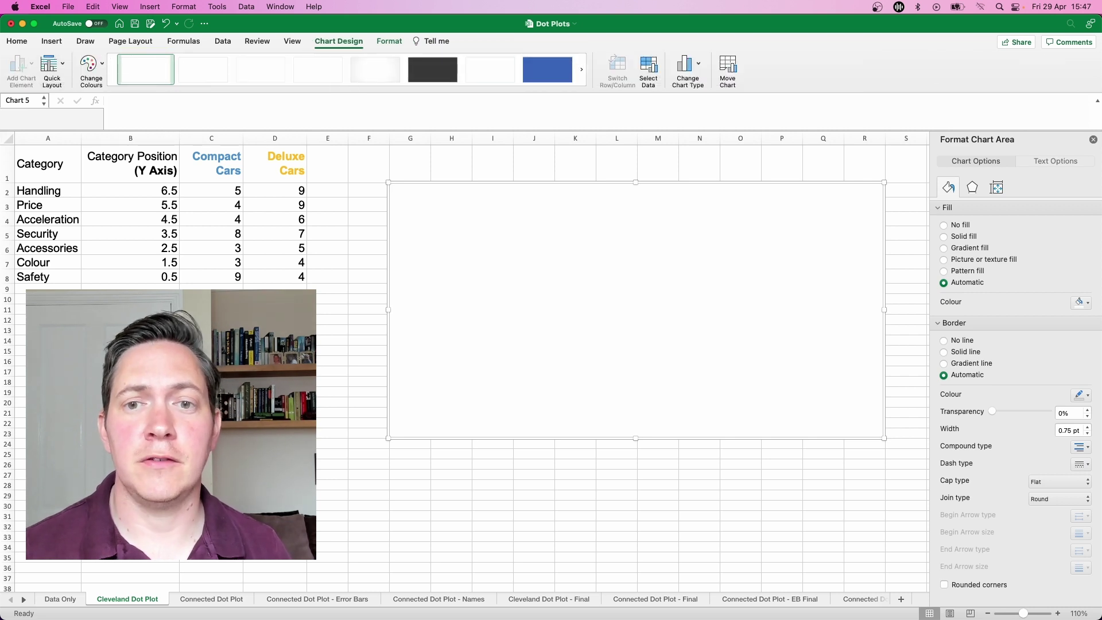
pyautogui.click(648, 68)
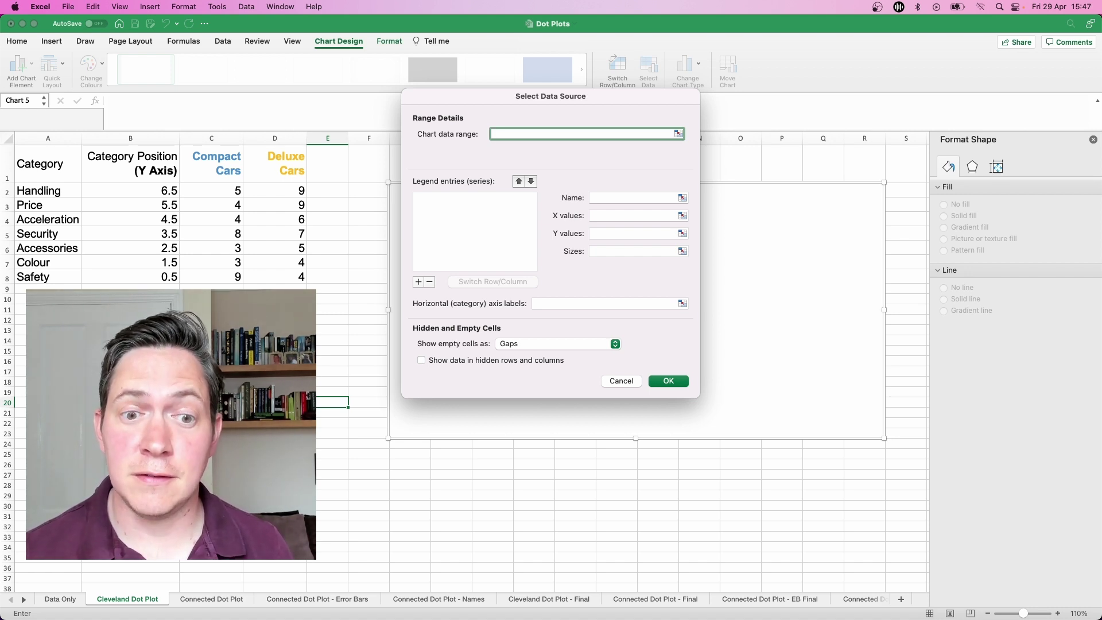
pyautogui.click(418, 282)
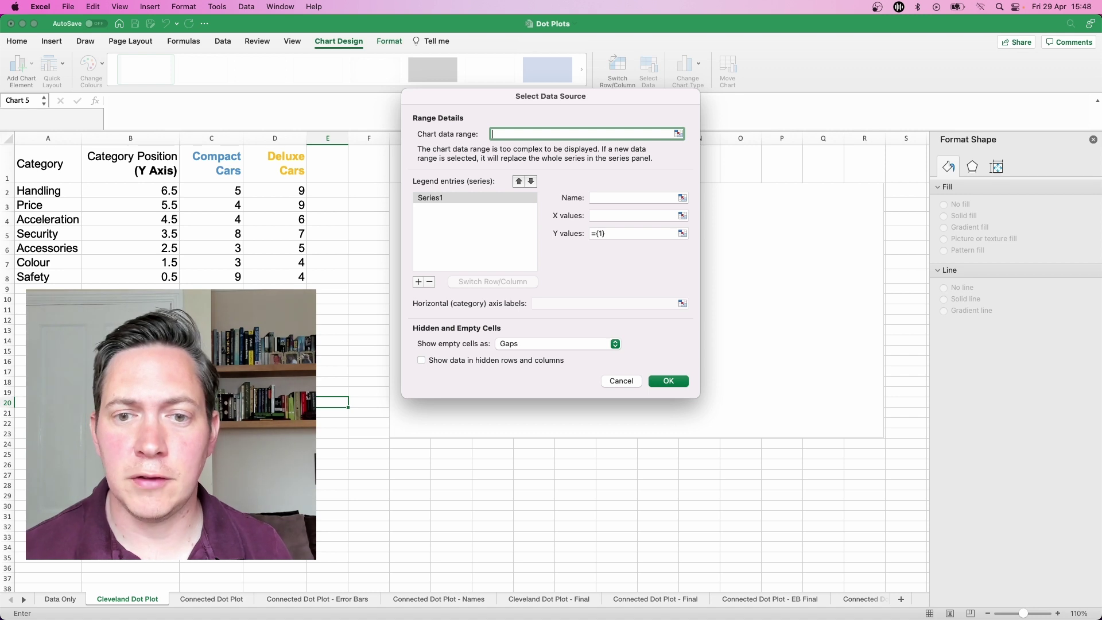
pyautogui.click(633, 198)
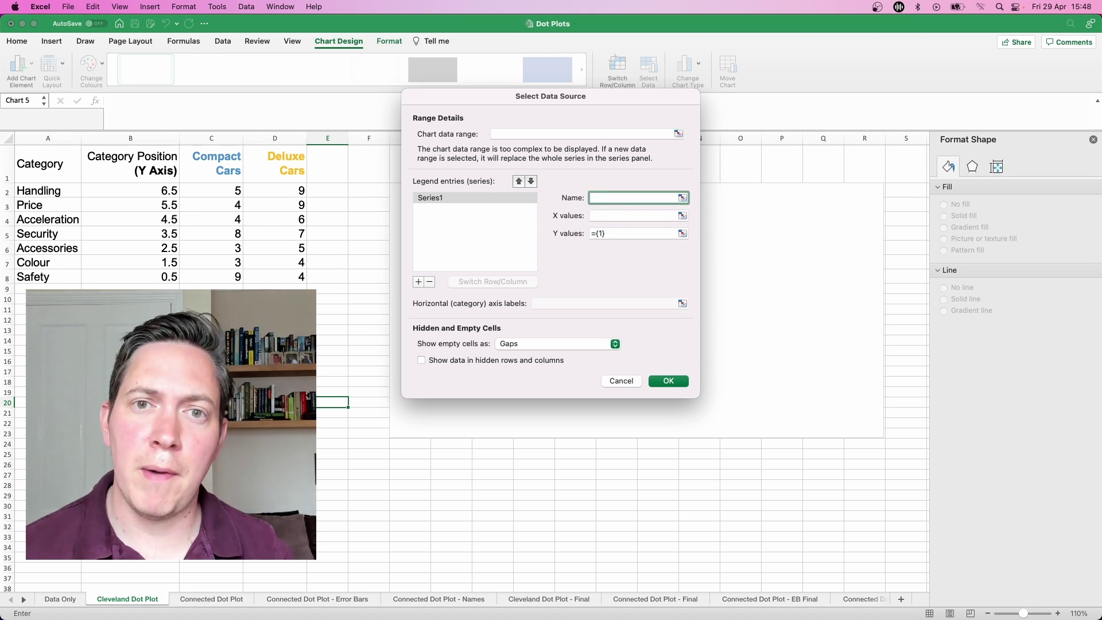
pyautogui.click(230, 165)
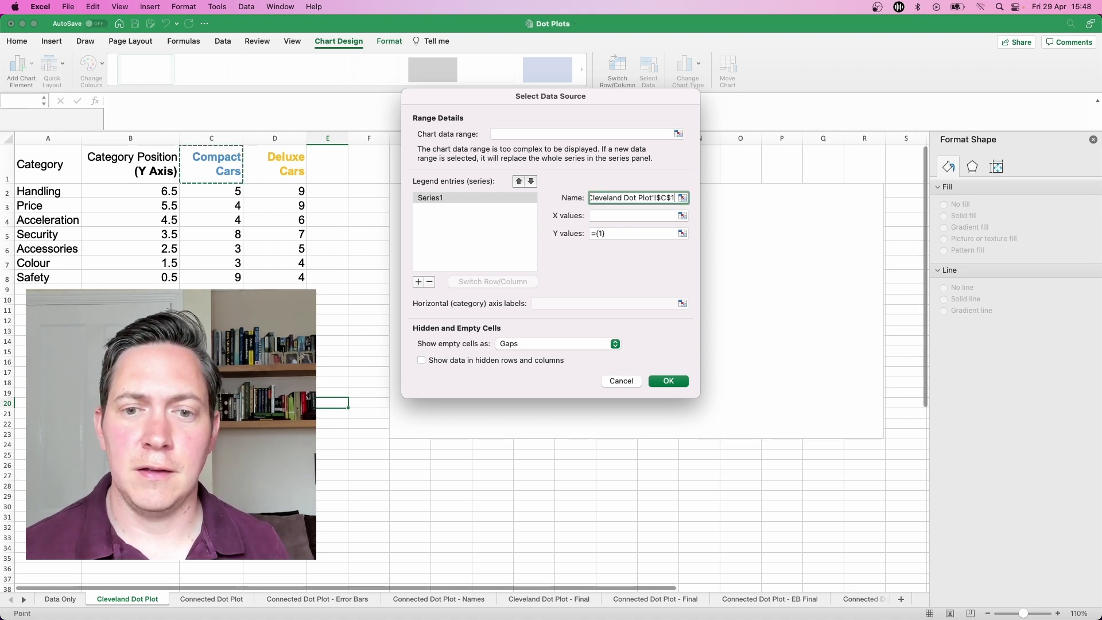
pyautogui.press('Tab')
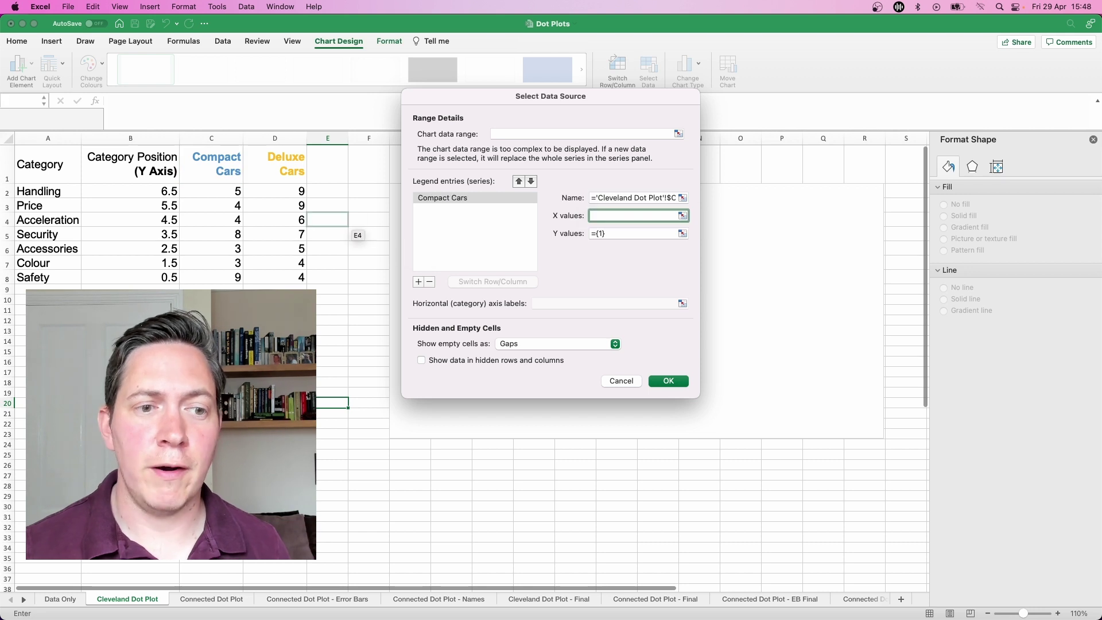
pyautogui.moveTo(229, 191); pyautogui.dragTo(230, 277)
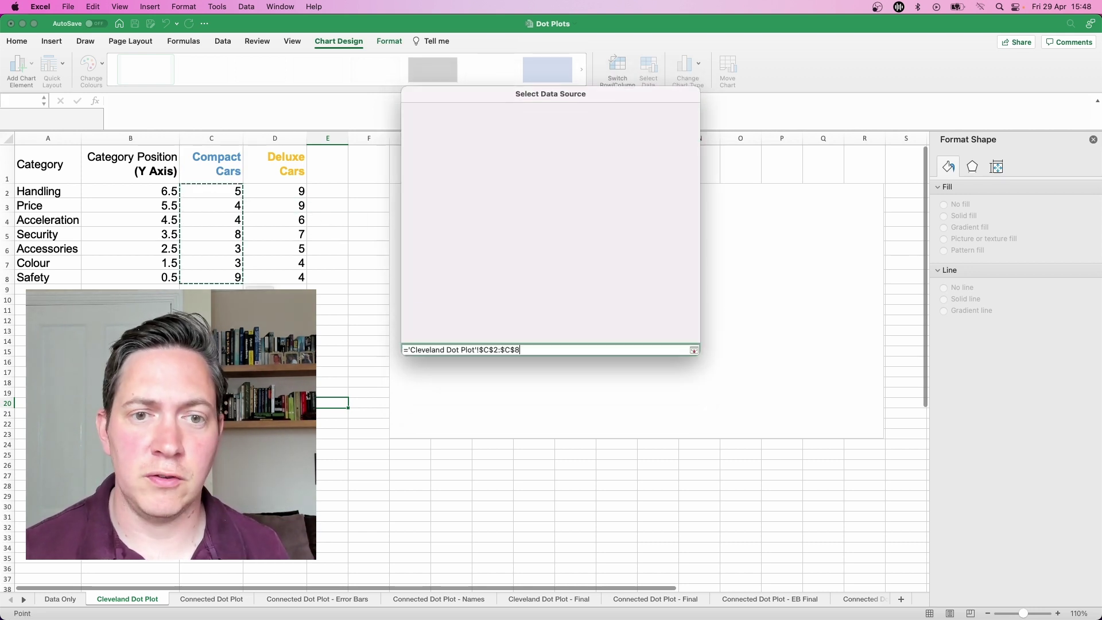
pyautogui.press('Tab')
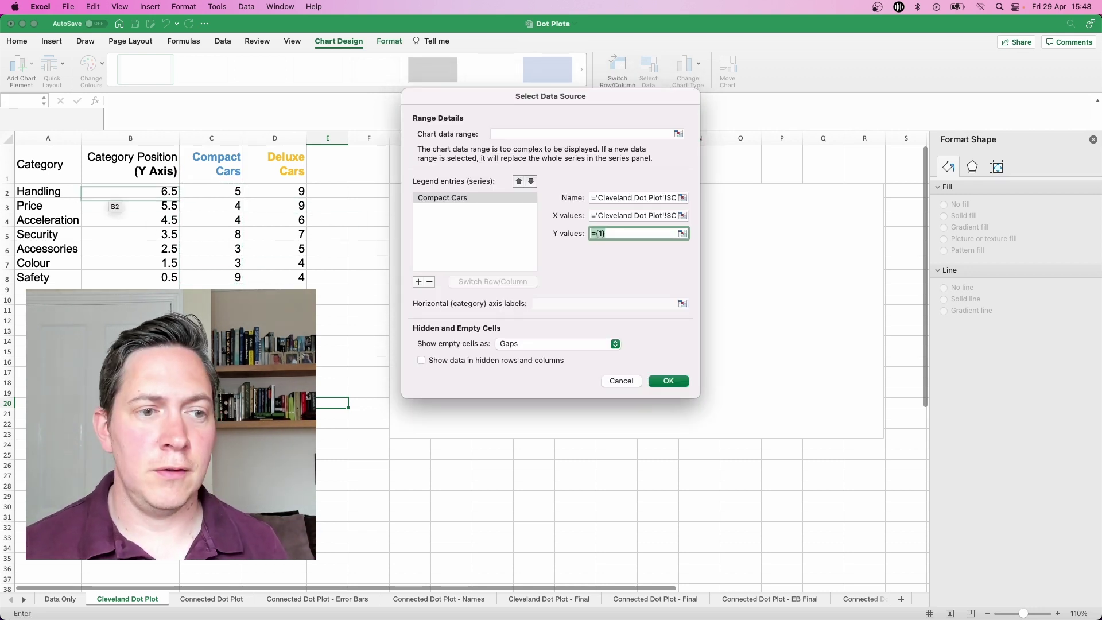
pyautogui.moveTo(132, 192); pyautogui.dragTo(132, 278)
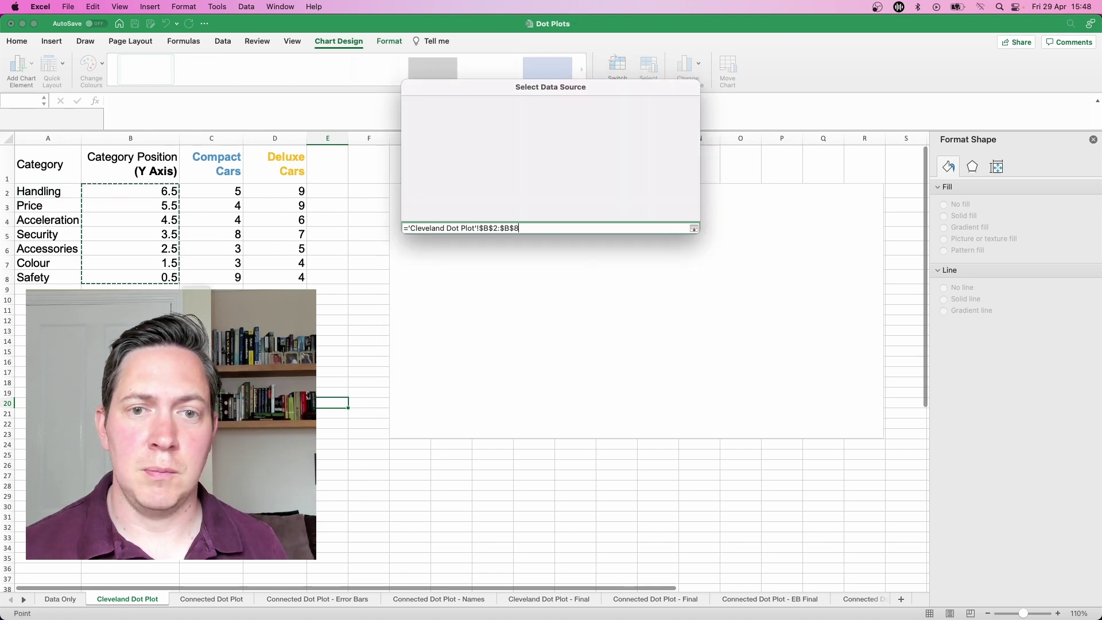
pyautogui.press('Return')
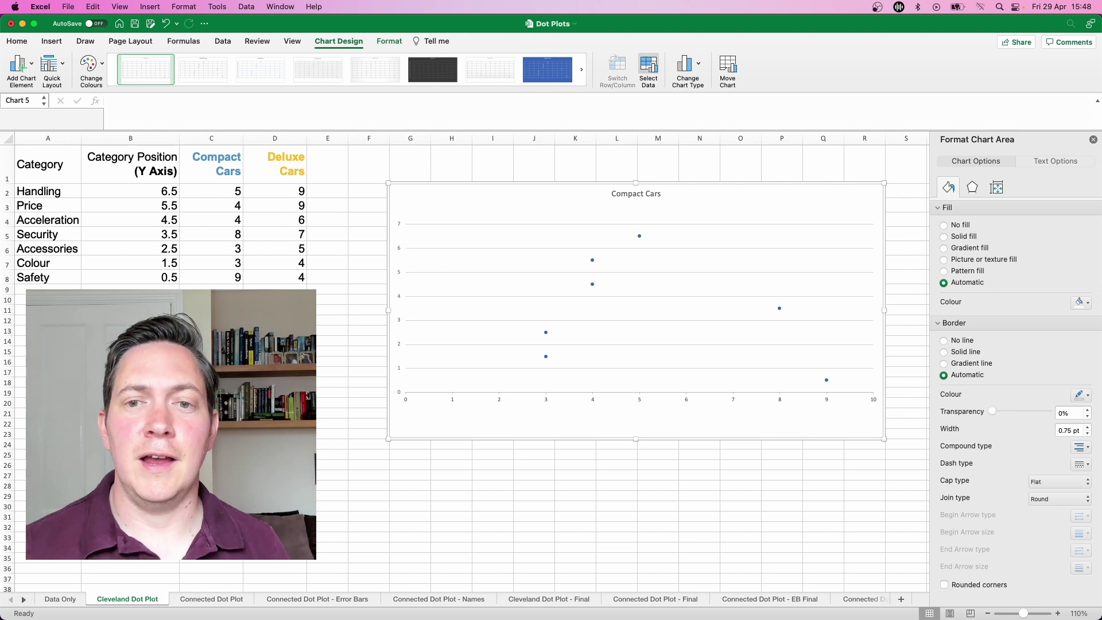
# Add a second chart series named from D1 (Deluxe Cars), with X values D2:D8 and Y values B2:B8.
pyautogui.click(649, 64)
pyautogui.click(418, 282)
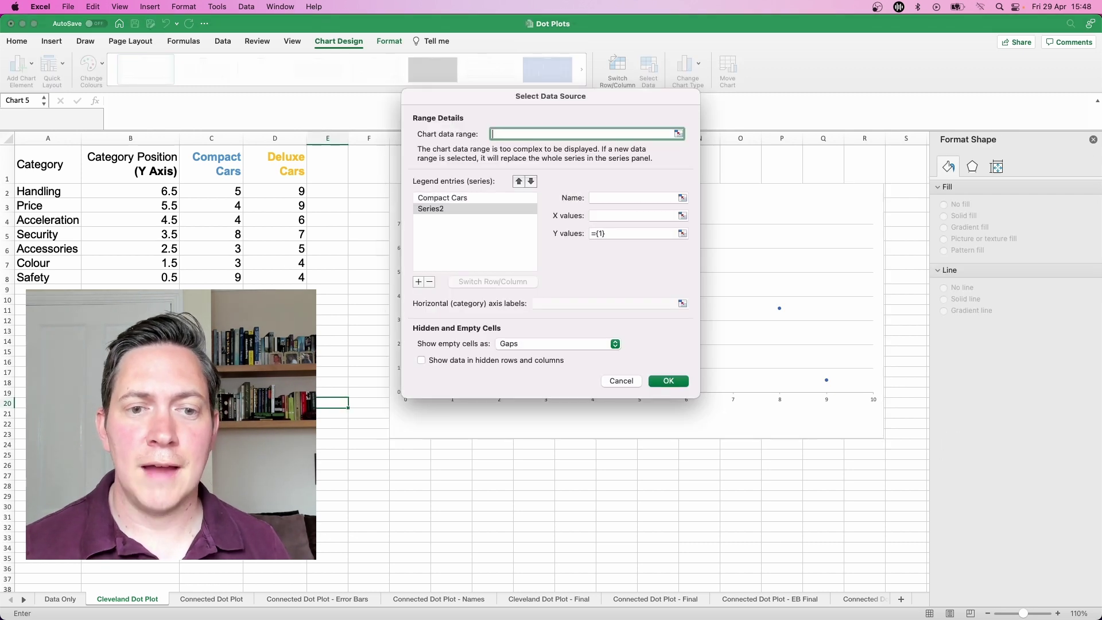
pyautogui.click(592, 198)
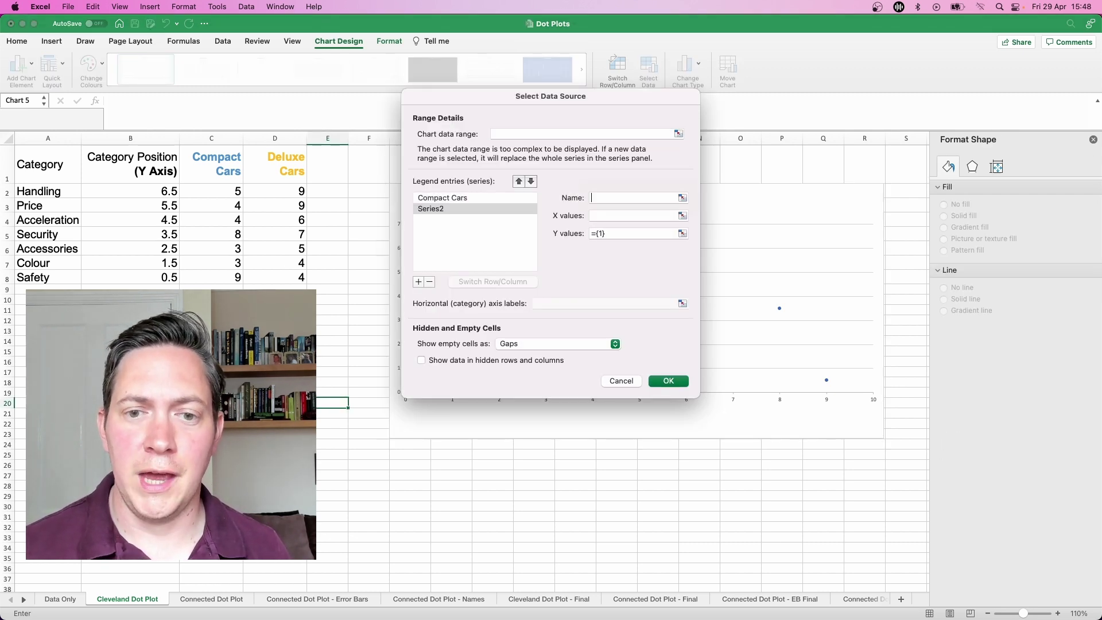
pyautogui.click(275, 164)
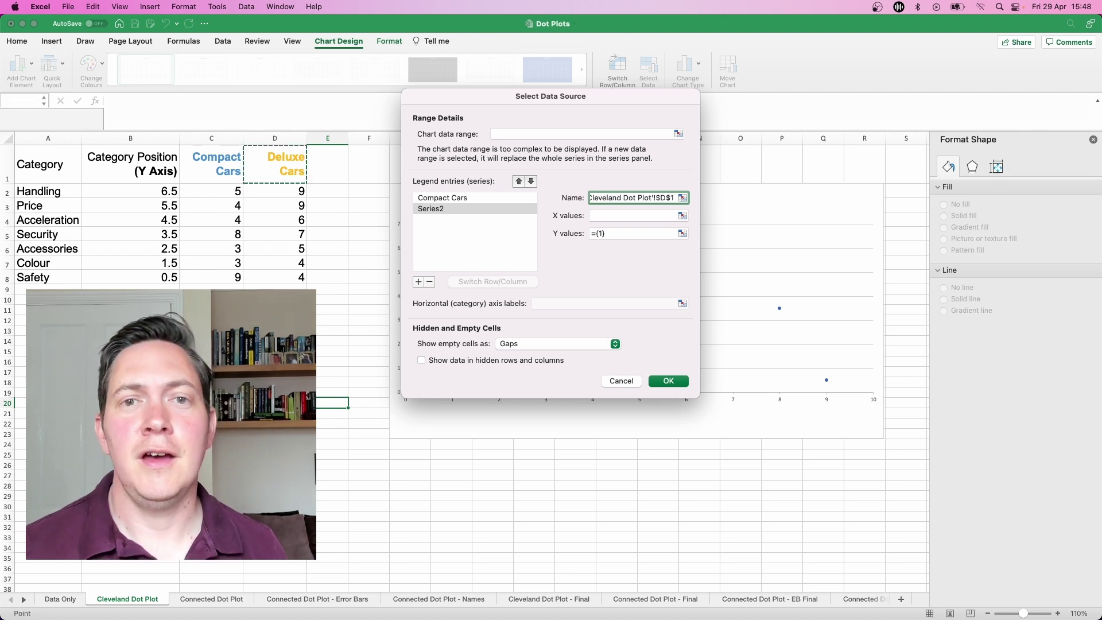
pyautogui.click(631, 215)
pyautogui.moveTo(295, 192); pyautogui.dragTo(304, 280)
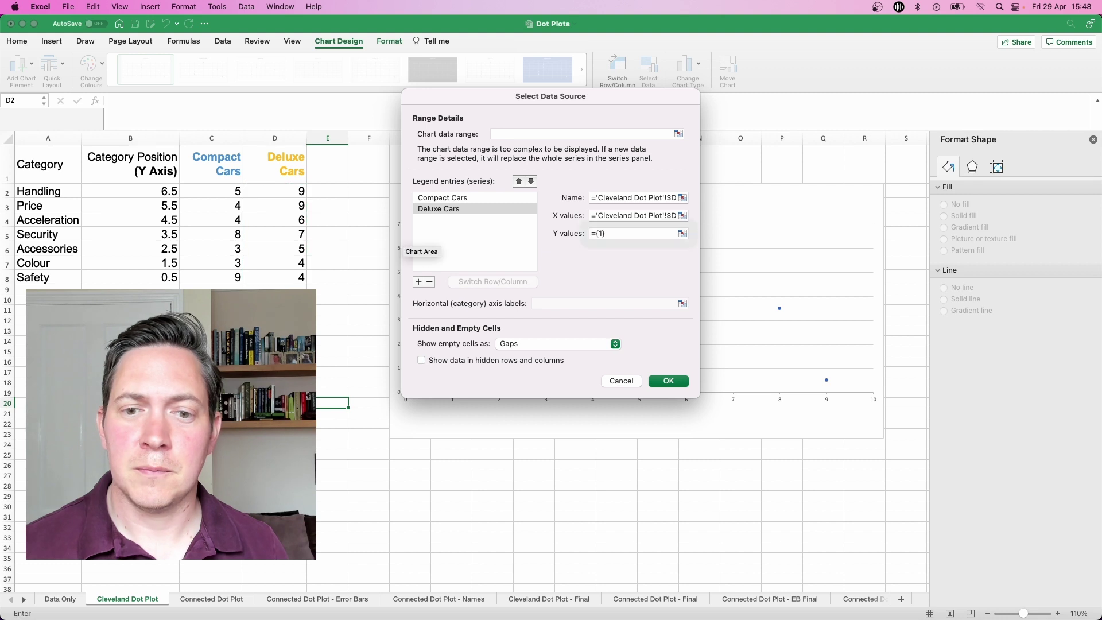
pyautogui.press('Tab')
pyautogui.click(172, 194)
pyautogui.moveTo(173, 194); pyautogui.dragTo(172, 278)
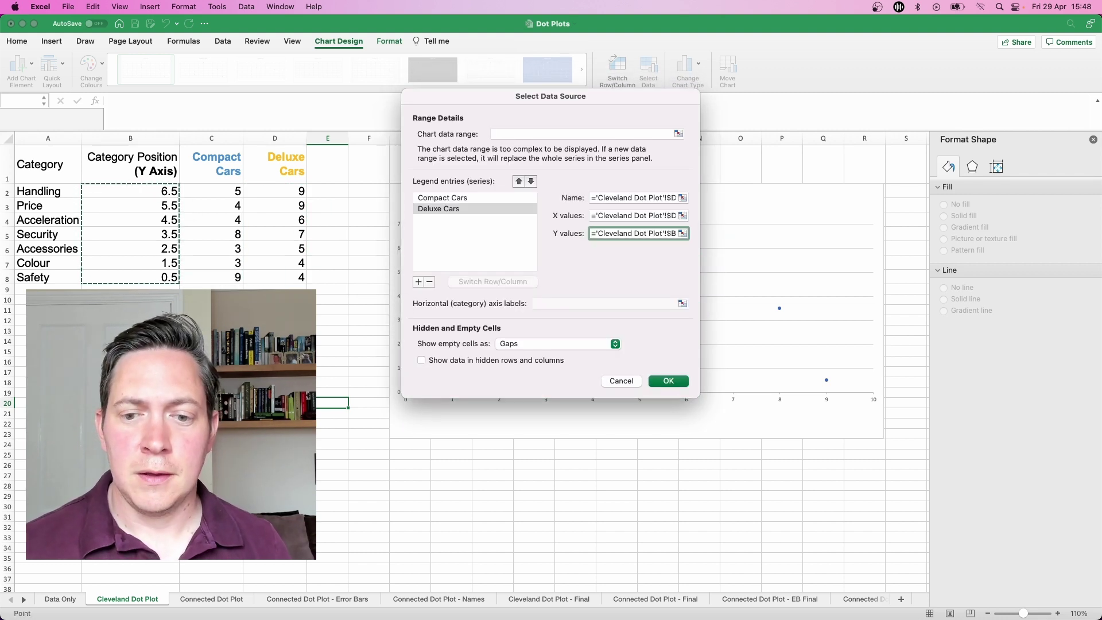
pyautogui.press('Return')
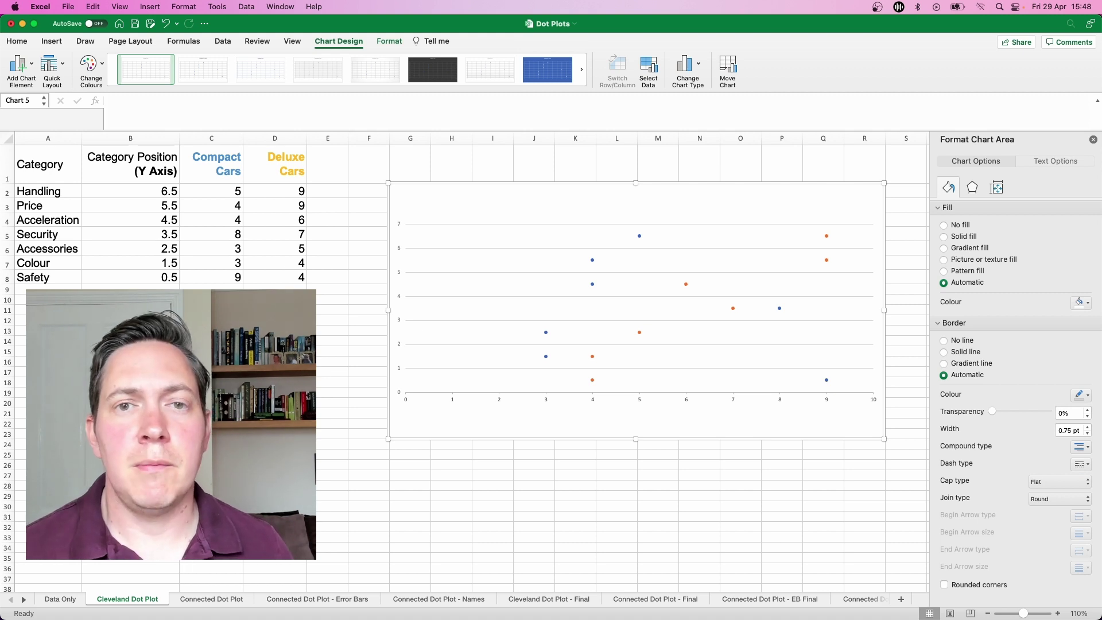
# Set the Compact Cars series markers to the built-in circle type at size 15.
pyautogui.click(546, 356)
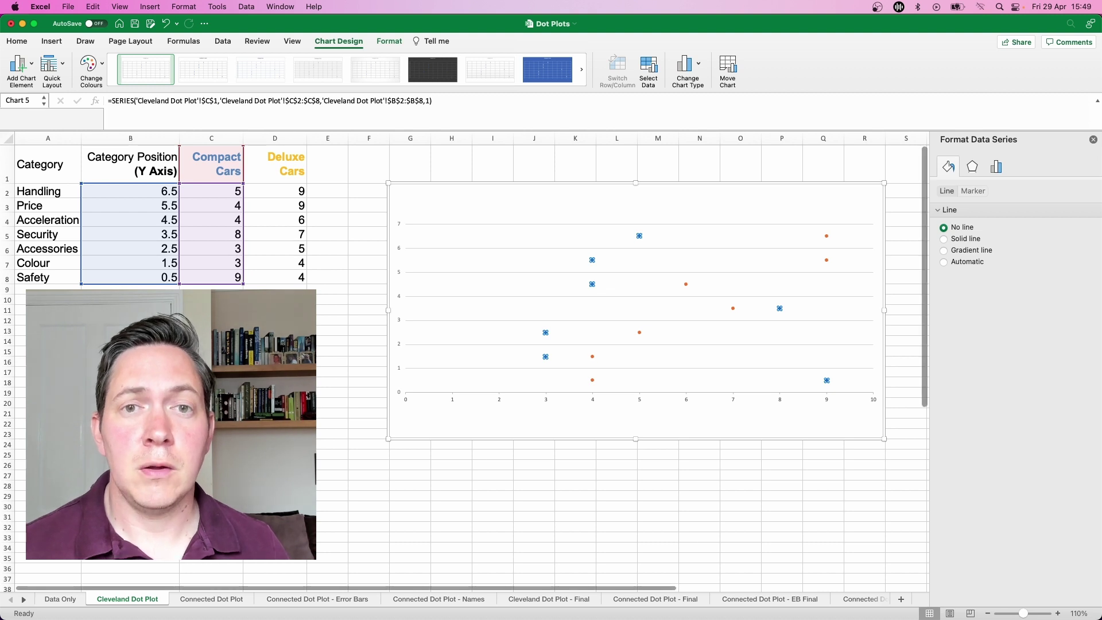
pyautogui.rightClick(636, 232)
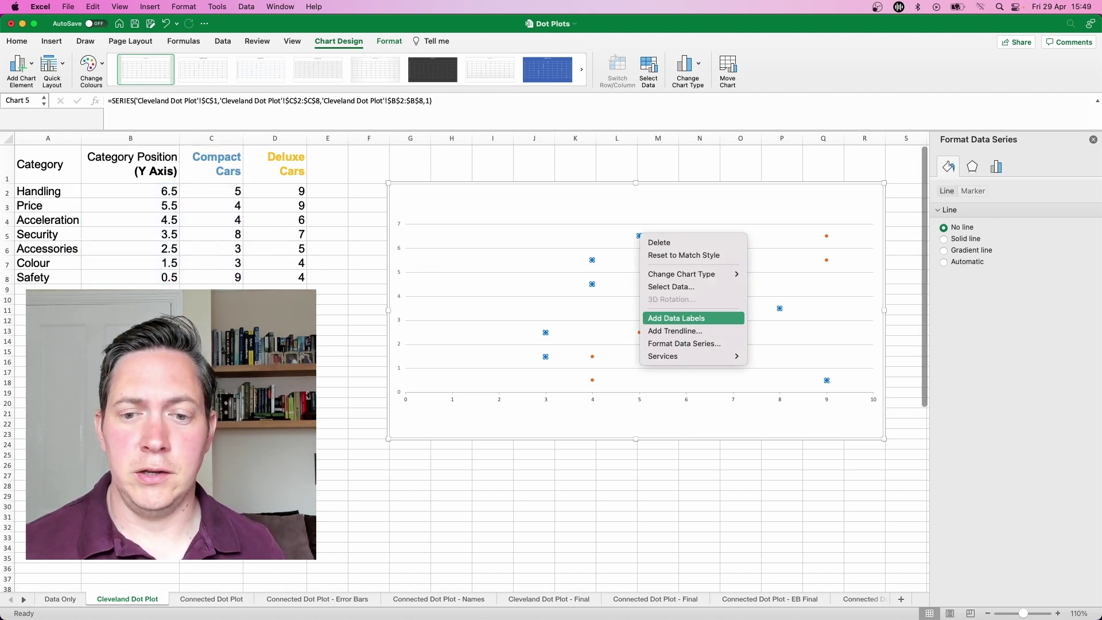
pyautogui.click(669, 343)
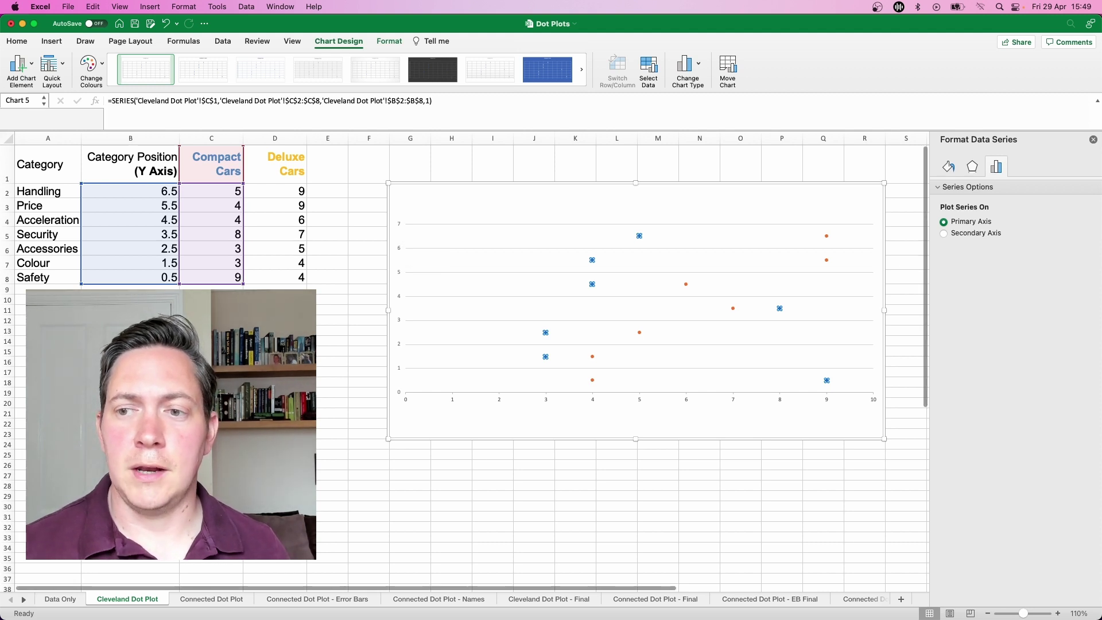
pyautogui.click(948, 165)
pyautogui.click(972, 190)
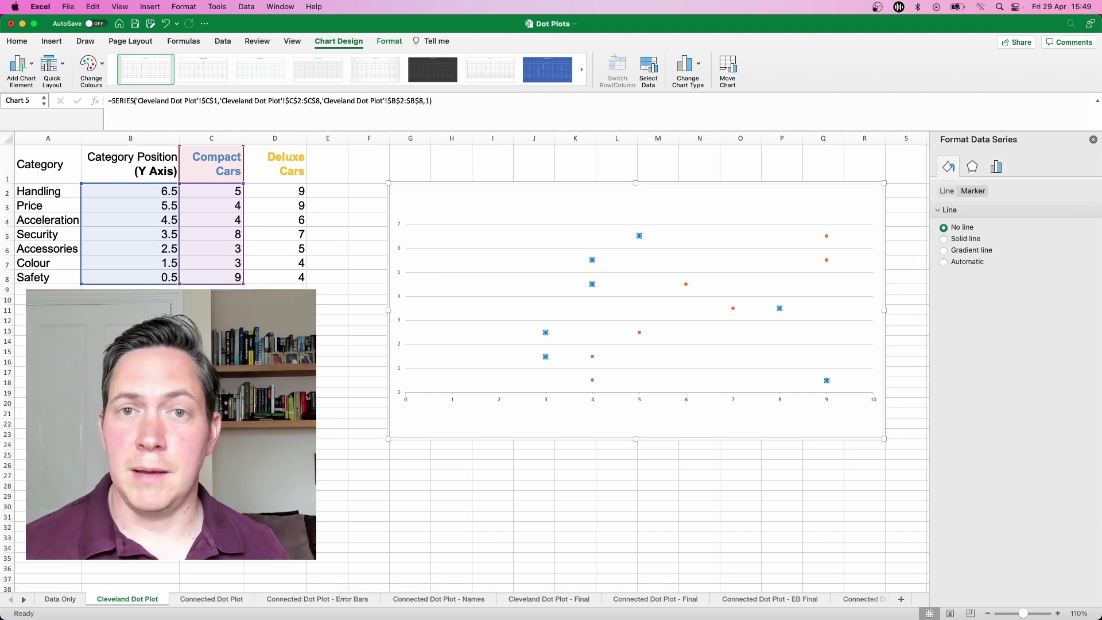
pyautogui.click(973, 190)
pyautogui.click(969, 210)
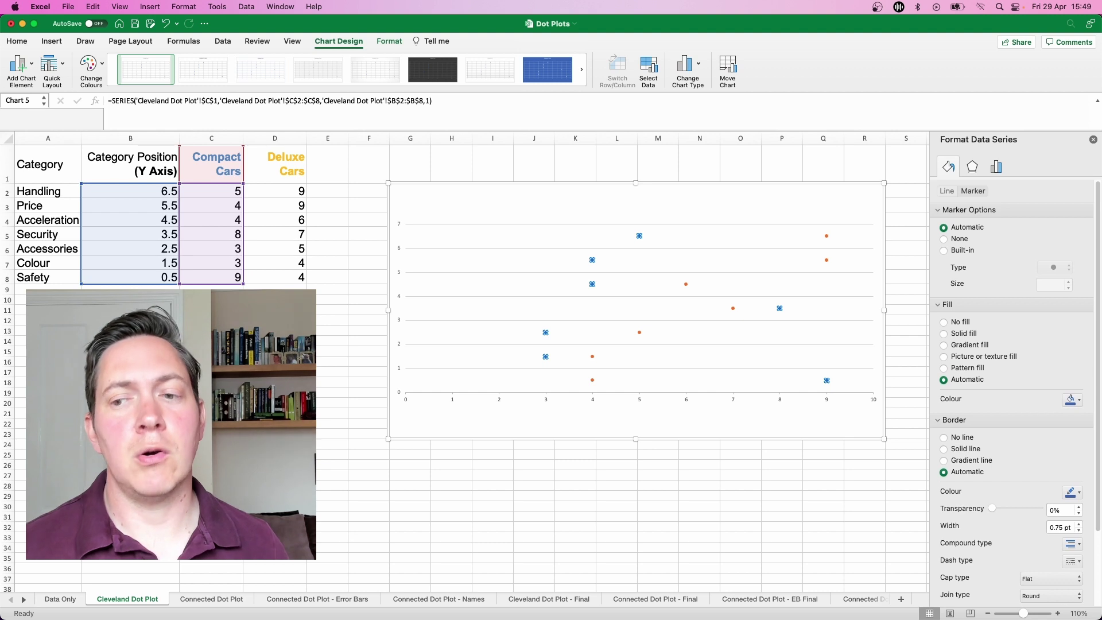
pyautogui.click(944, 251)
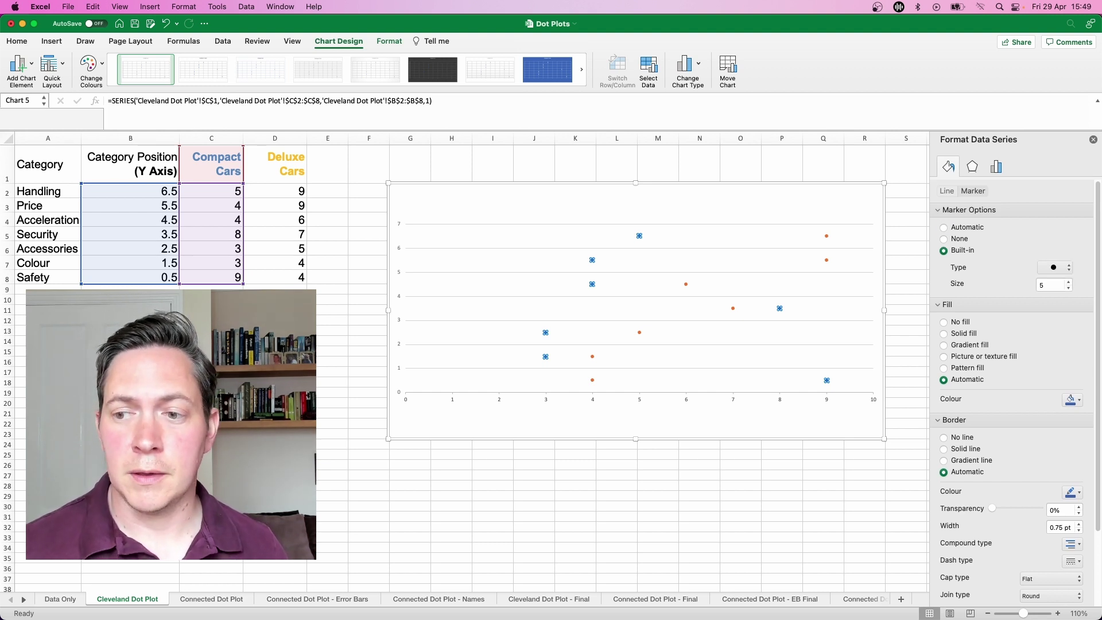
pyautogui.doubleClick(1050, 285)
pyautogui.write('1')
pyautogui.press('Tab')
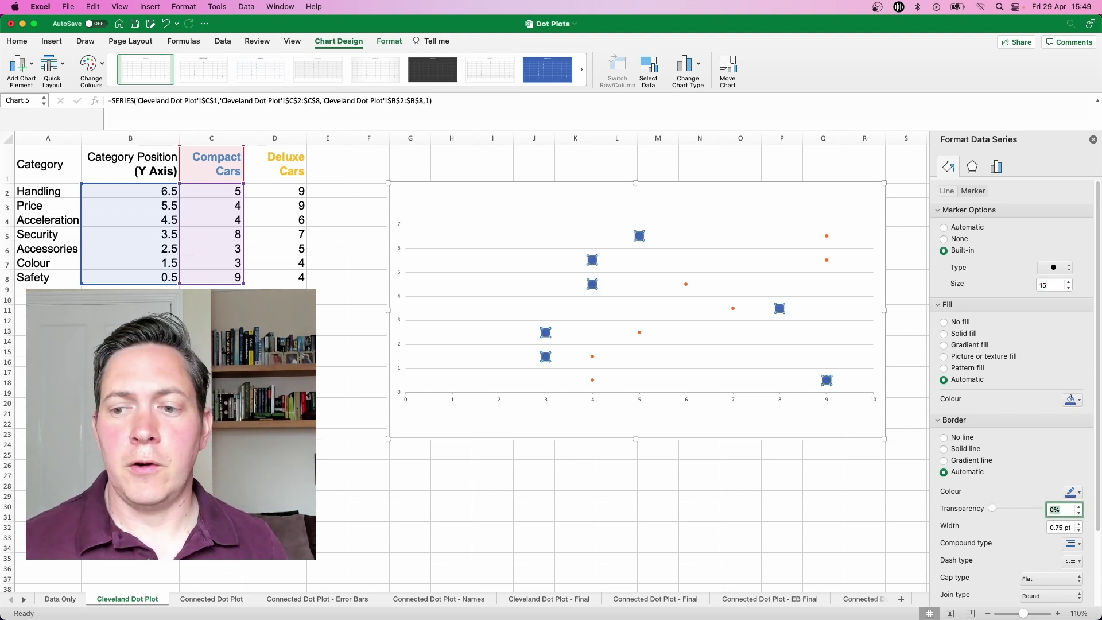
# Give the Compact Cars markers a solid light blue fill matching their column header and remove their border line.
pyautogui.click(944, 334)
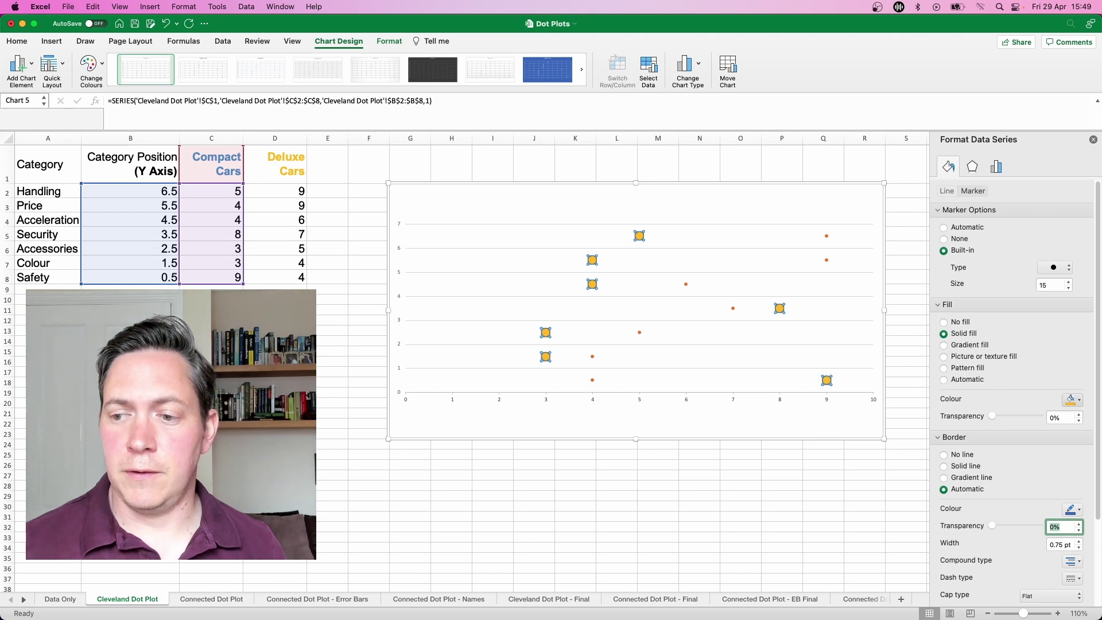
pyautogui.click(1079, 399)
pyautogui.click(1038, 434)
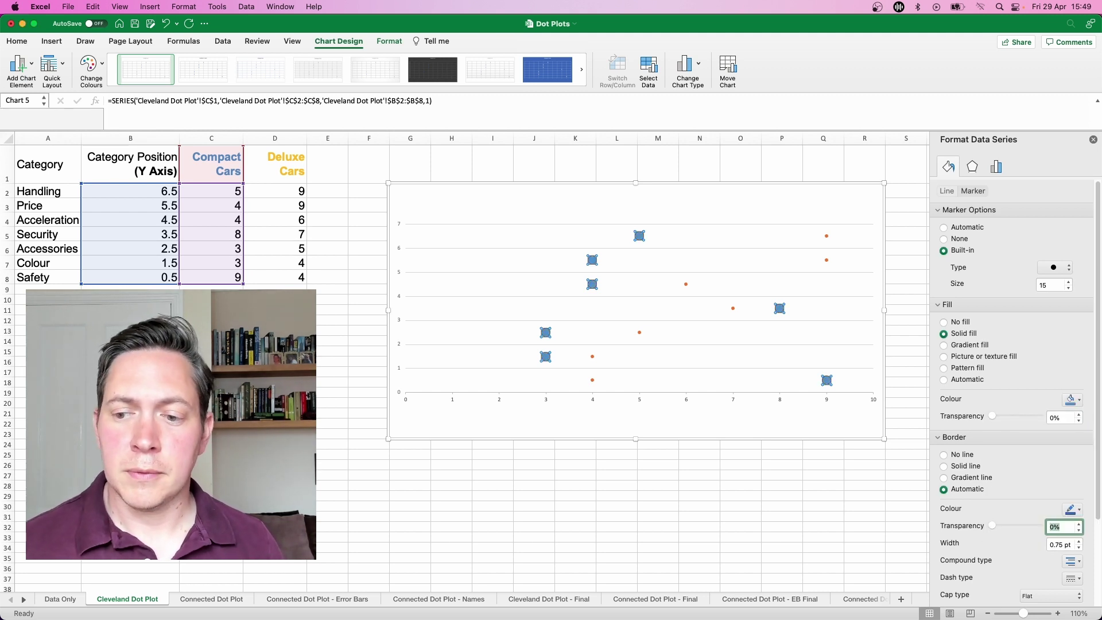
pyautogui.click(944, 455)
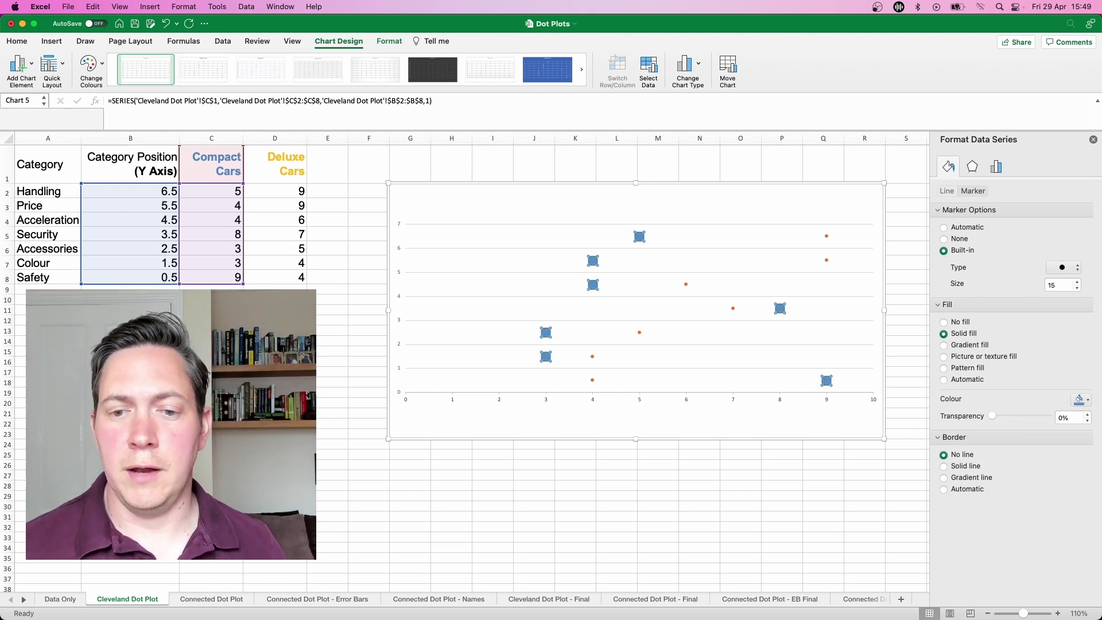
# Set the Deluxe Cars series markers to the built-in circle type at size 15.
pyautogui.click(827, 260)
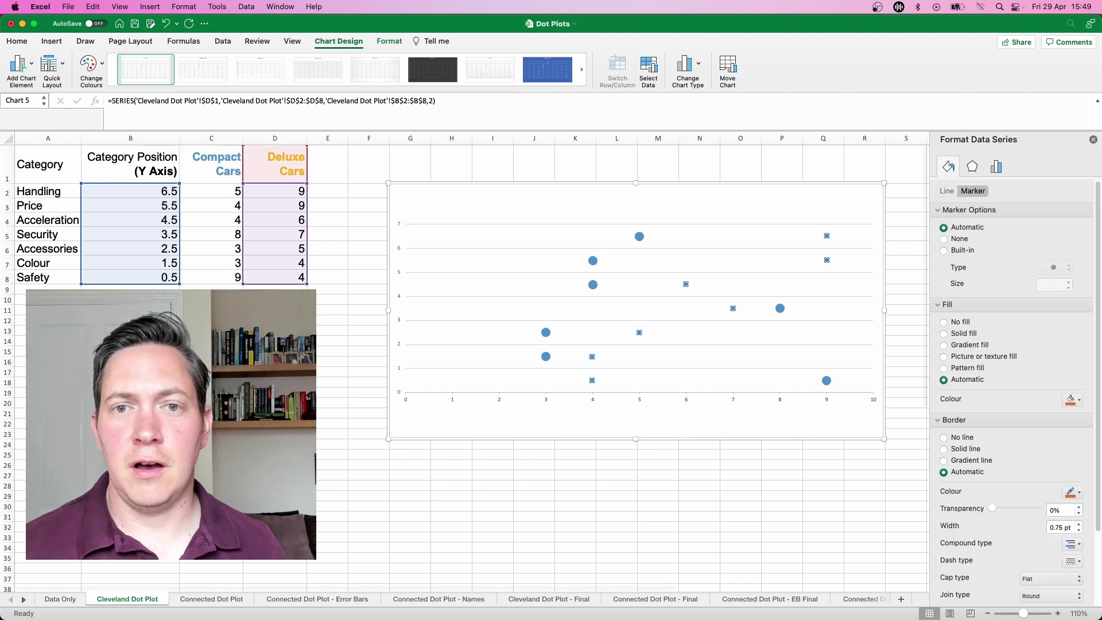
pyautogui.click(944, 250)
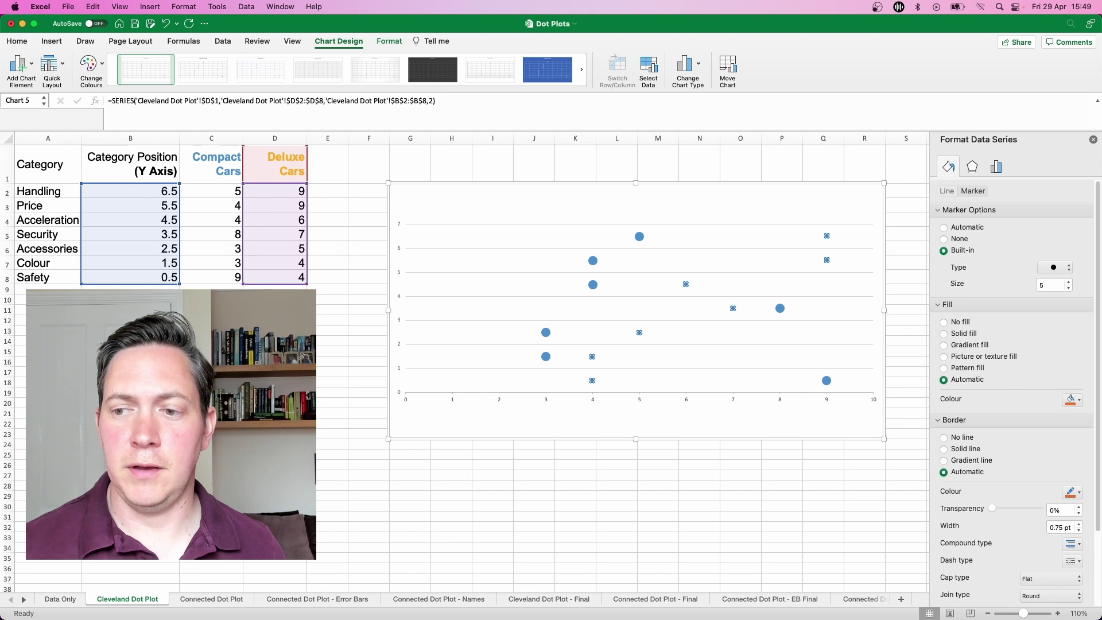
pyautogui.doubleClick(1051, 284)
pyautogui.write('15')
pyautogui.press('Tab')
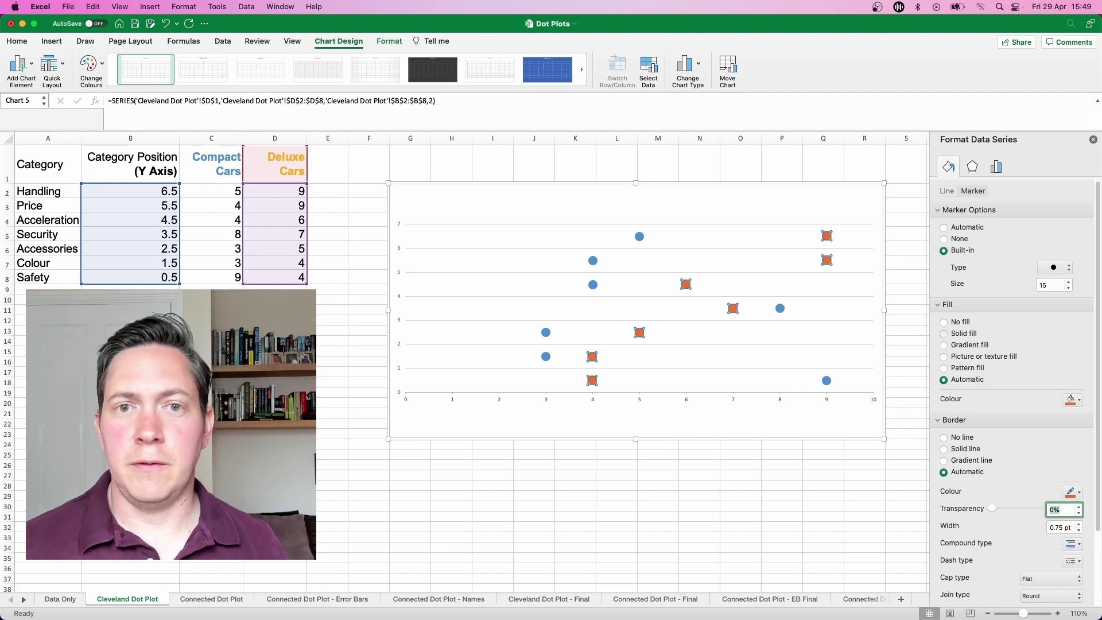
# Give the Deluxe Cars markers a solid gold fill matching their column header and remove their border line.
pyautogui.click(1071, 400)
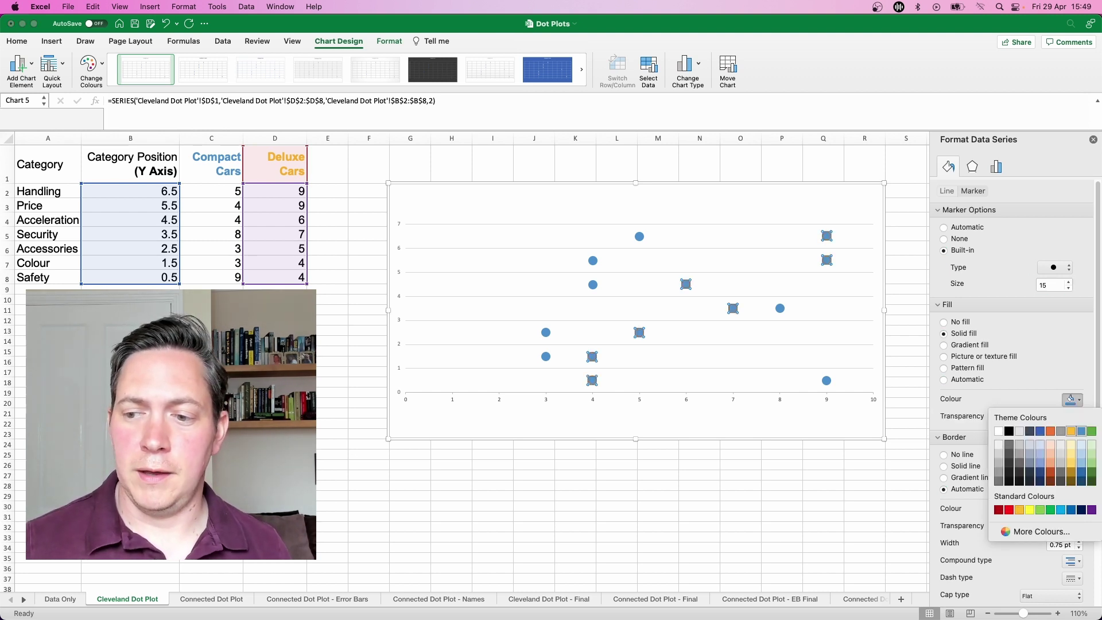
pyautogui.click(1071, 431)
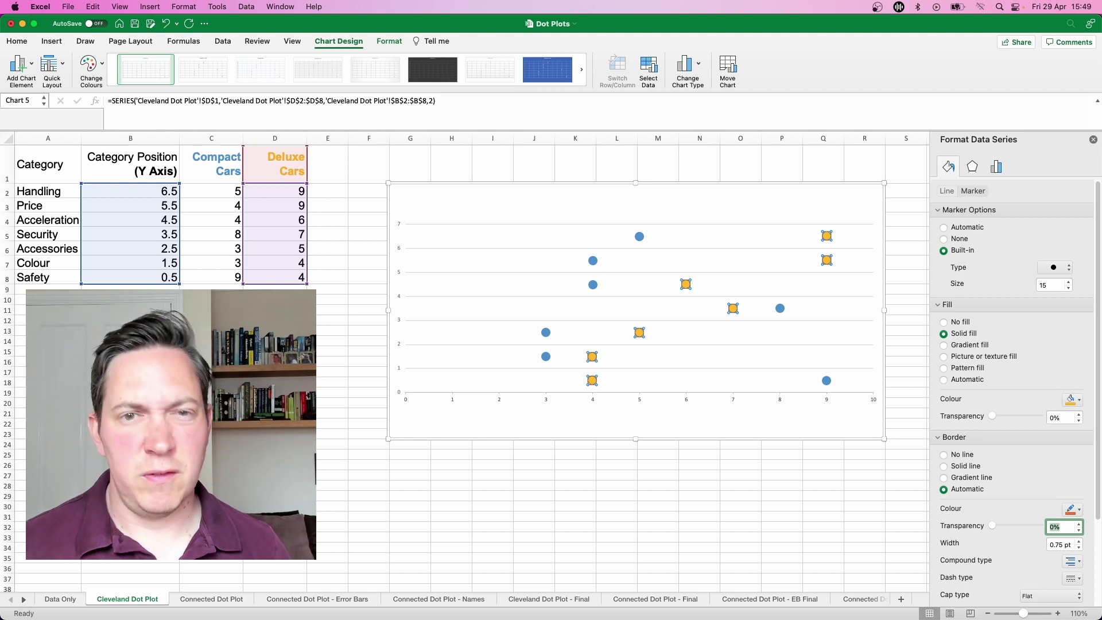
pyautogui.click(943, 455)
pyautogui.click(699, 485)
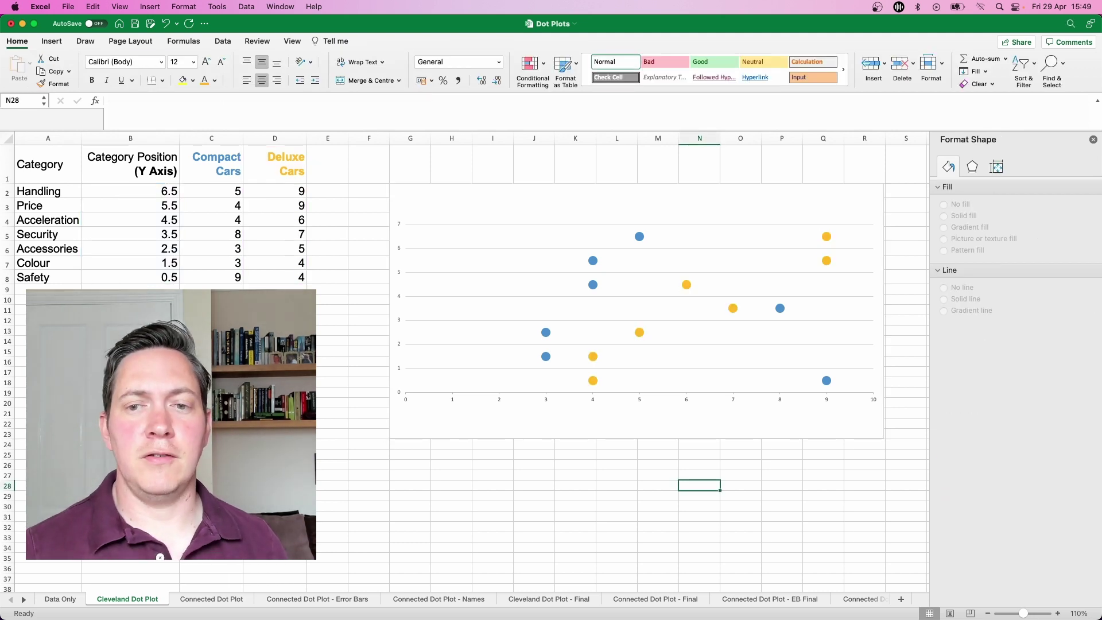
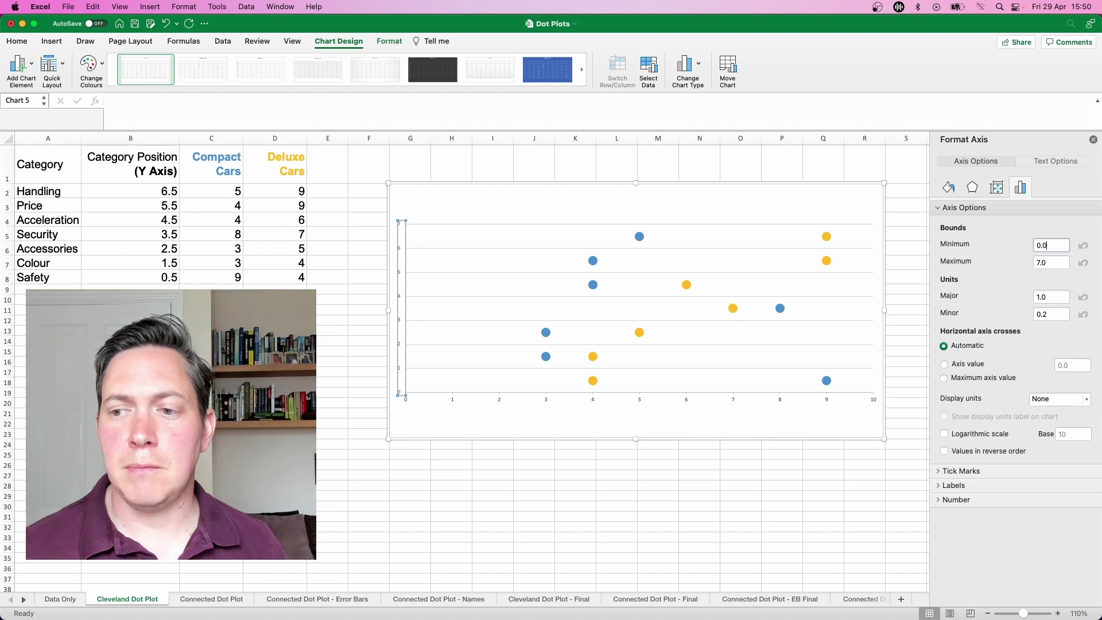
# Set the vertical axis bounds to a minimum of 0.5 and maximum of 7.0, with the horizontal axis crossing at the maximum axis value.
pyautogui.write('5')
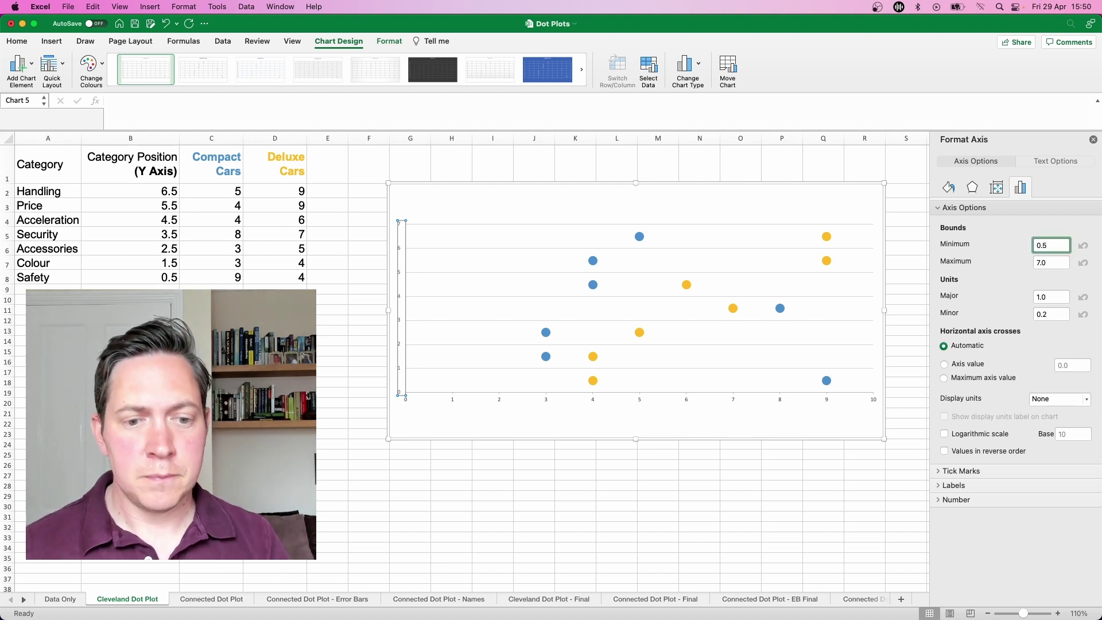
pyautogui.press('Tab')
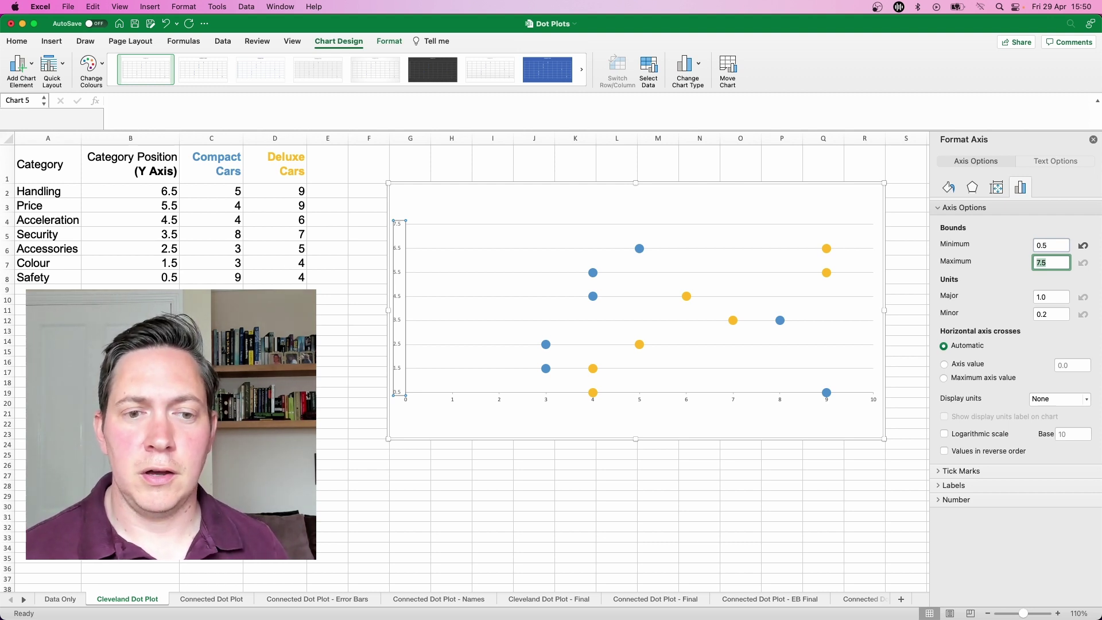
pyautogui.click(1046, 263)
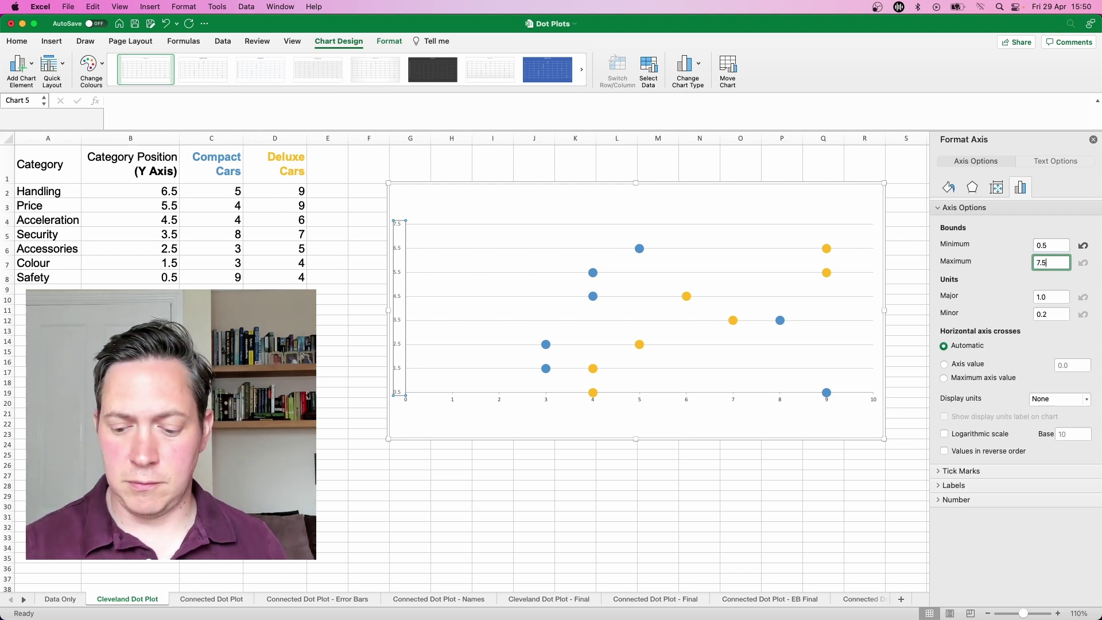
pyautogui.press('BackSpace')
pyautogui.write('0')
pyautogui.press('Tab')
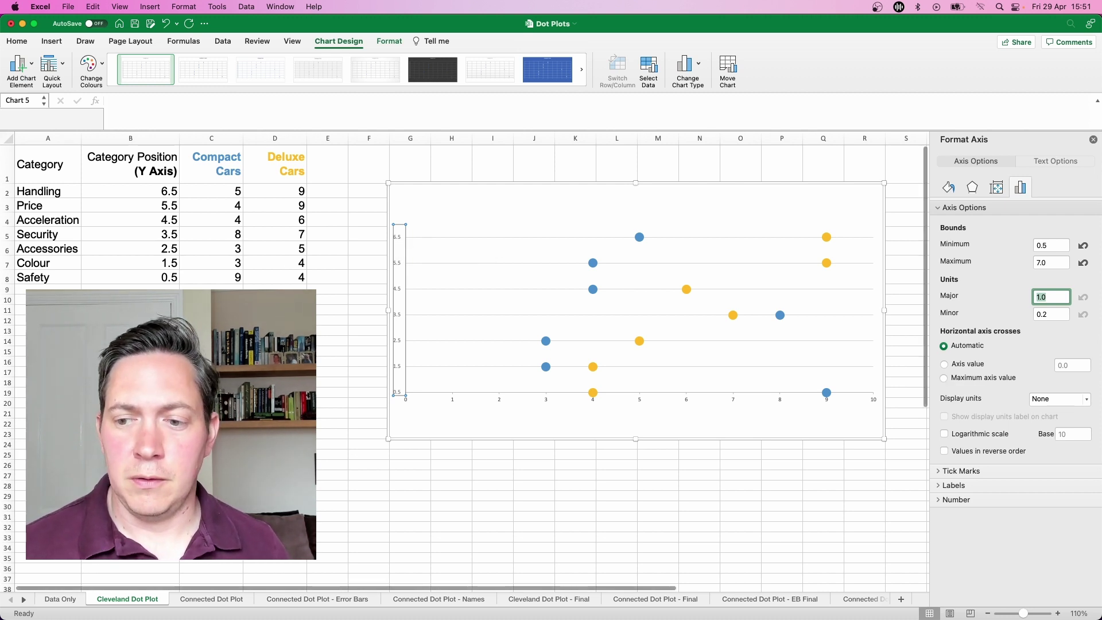
pyautogui.click(944, 378)
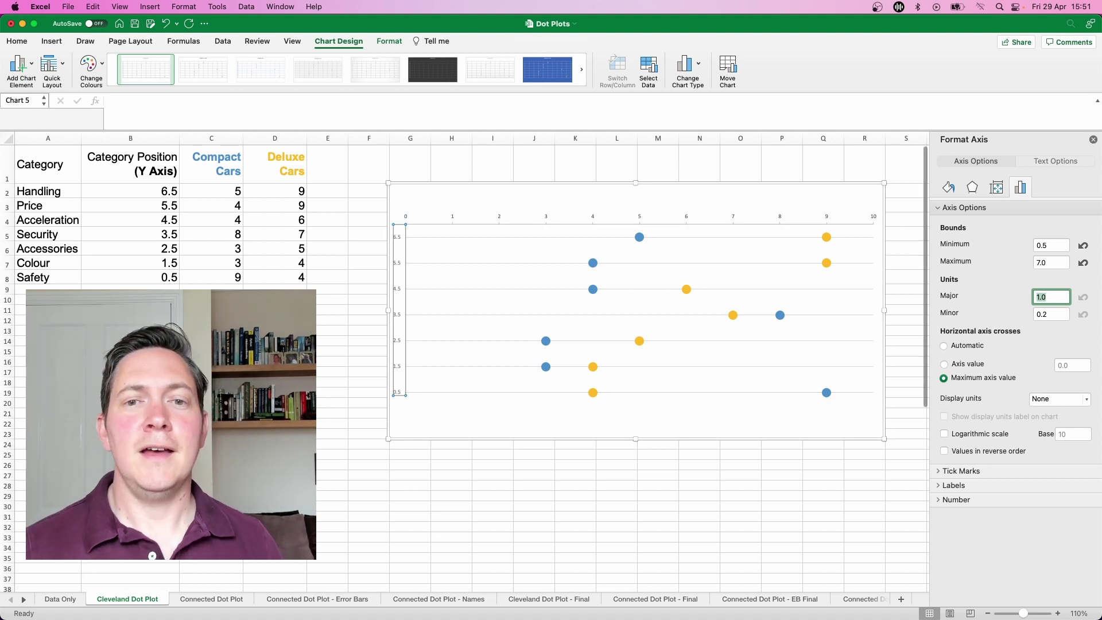
pyautogui.click(575, 485)
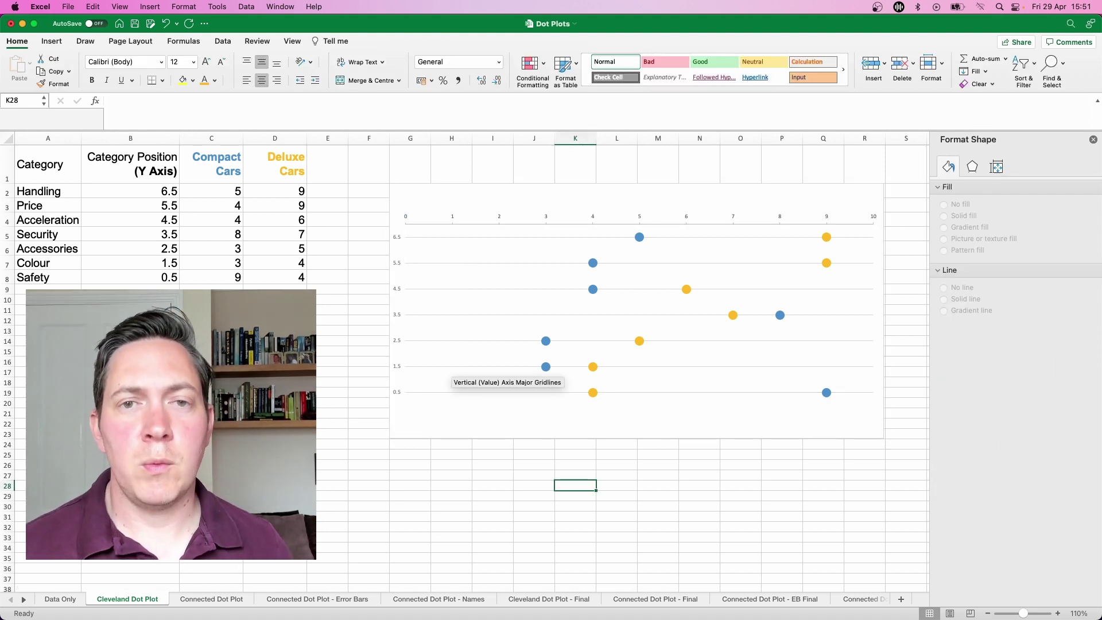
# Hide the vertical axis labels by setting their font colour to white.
pyautogui.click(397, 315)
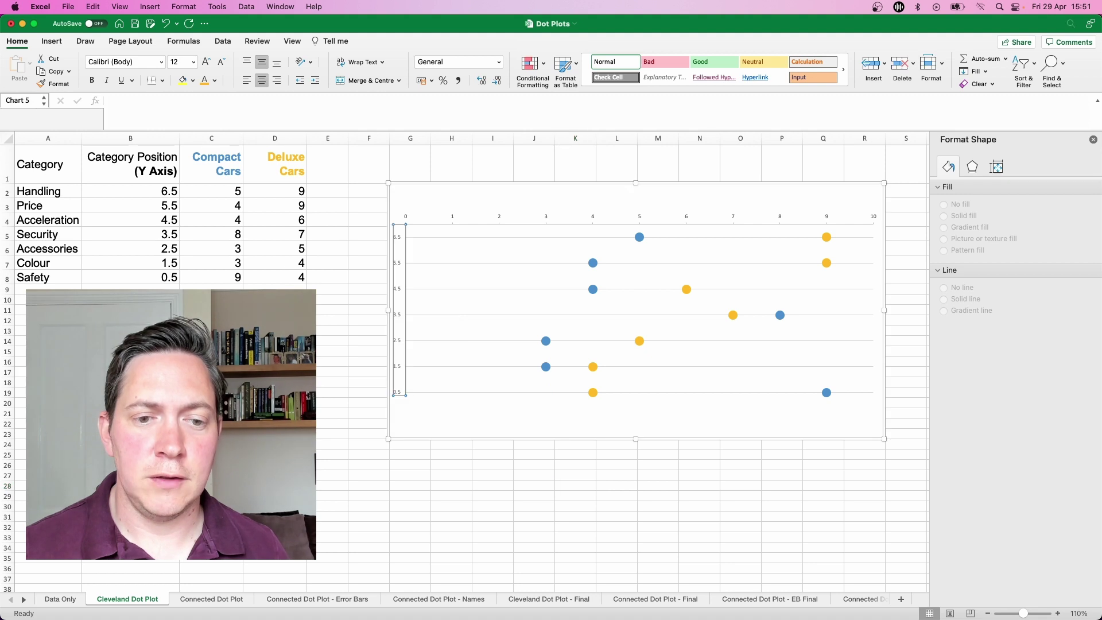
pyautogui.click(215, 80)
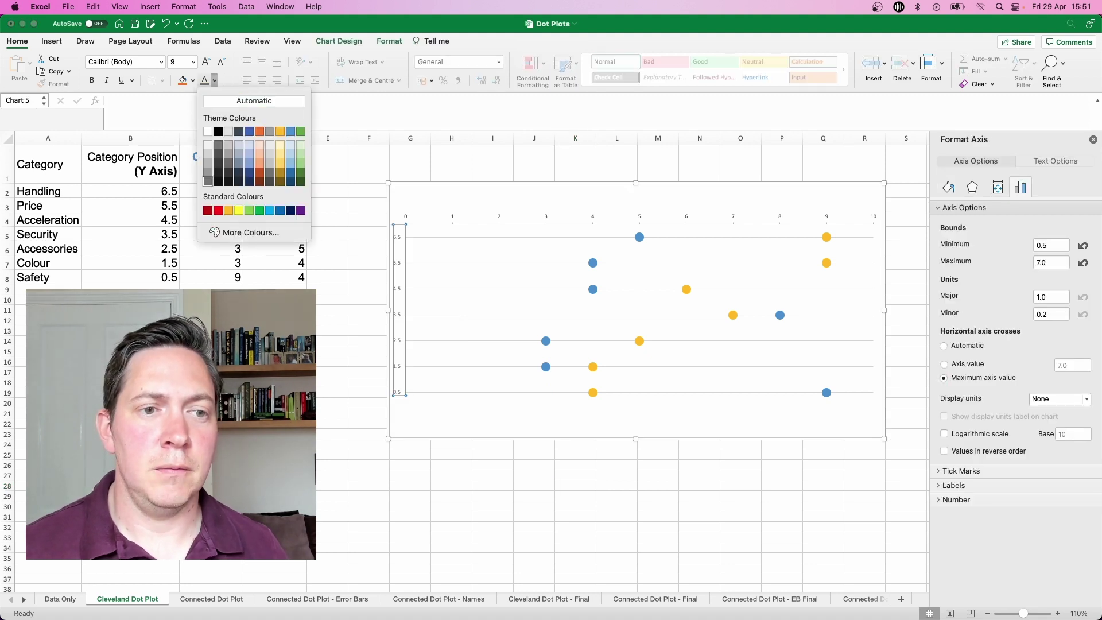
pyautogui.click(207, 131)
pyautogui.click(274, 320)
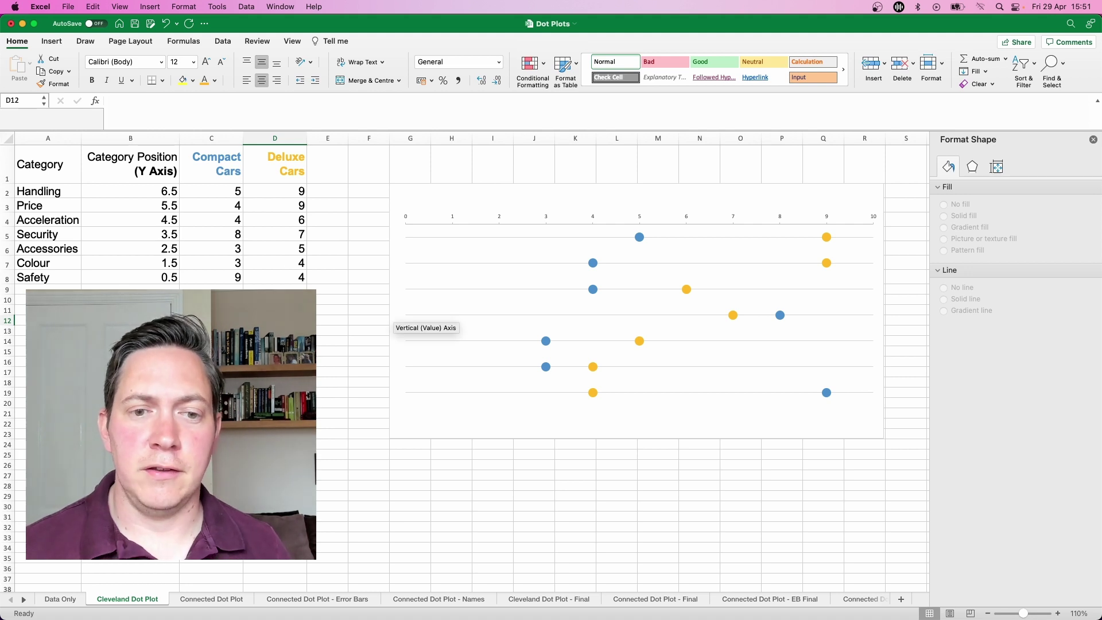
pyautogui.click(396, 314)
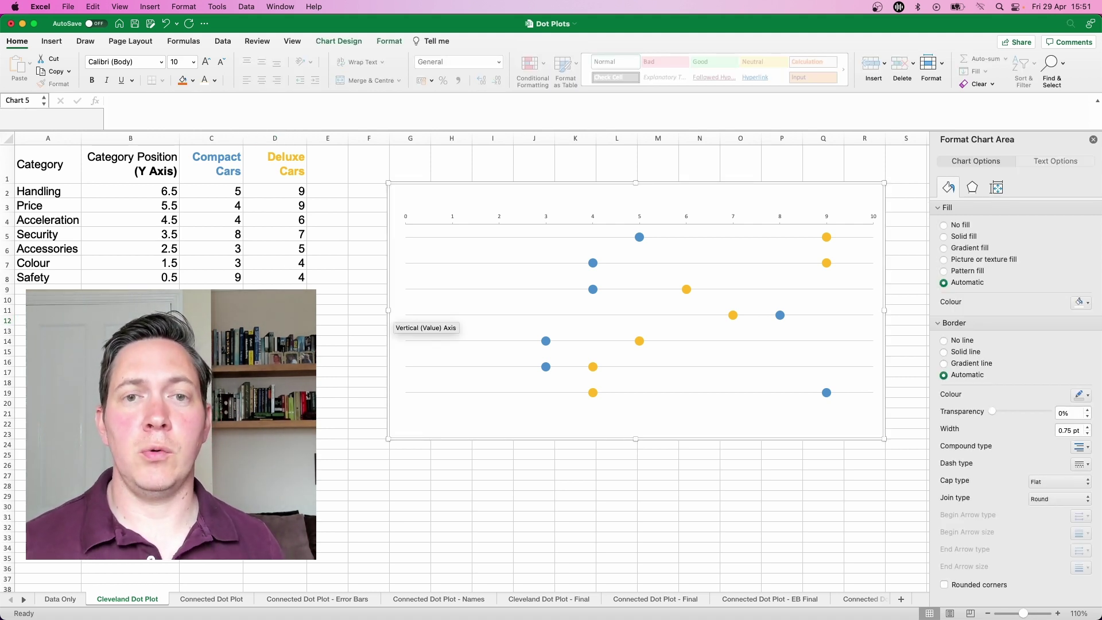
# Set the horizontal axis minimum bound to 1.0.
pyautogui.click(640, 218)
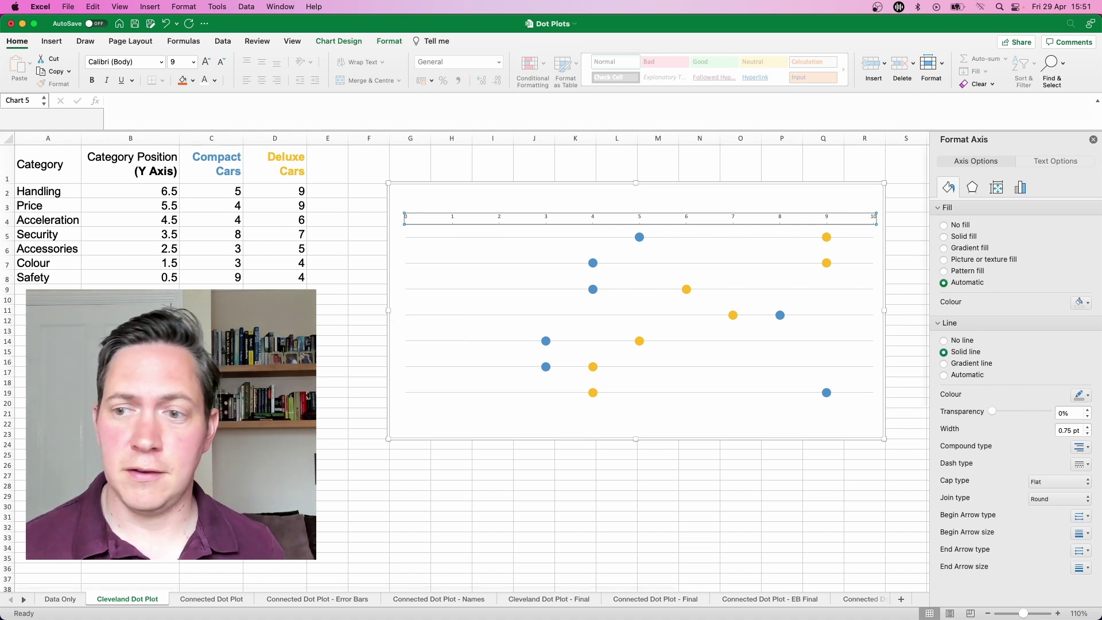
pyautogui.click(1020, 187)
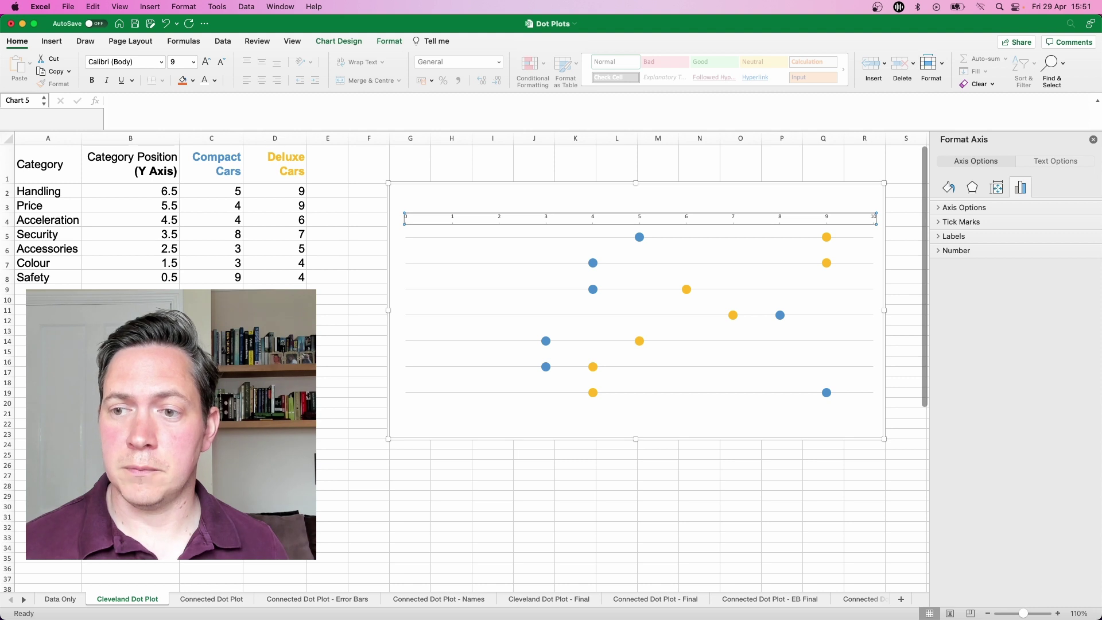
pyautogui.click(964, 207)
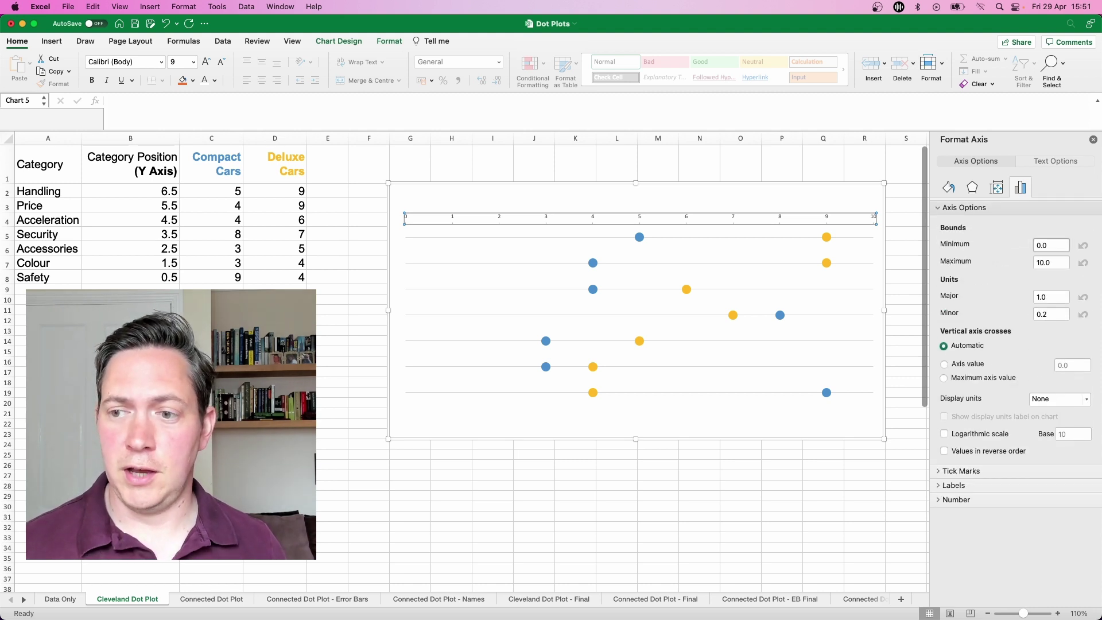
pyautogui.click(1051, 245)
pyautogui.doubleClick(1041, 245)
pyautogui.write('1.')
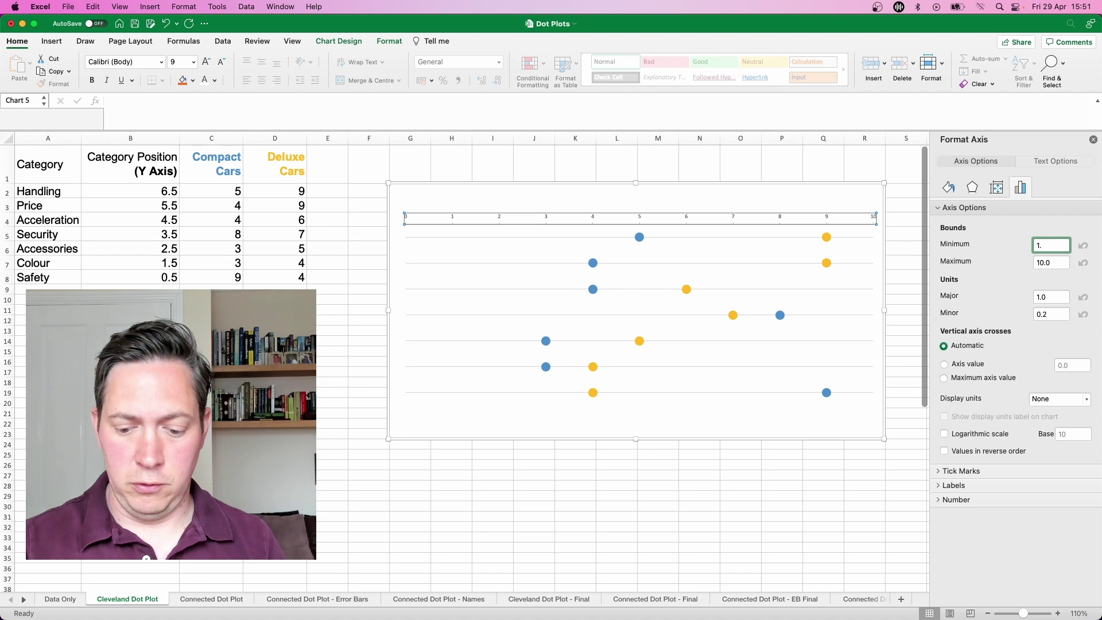
pyautogui.press('Tab')
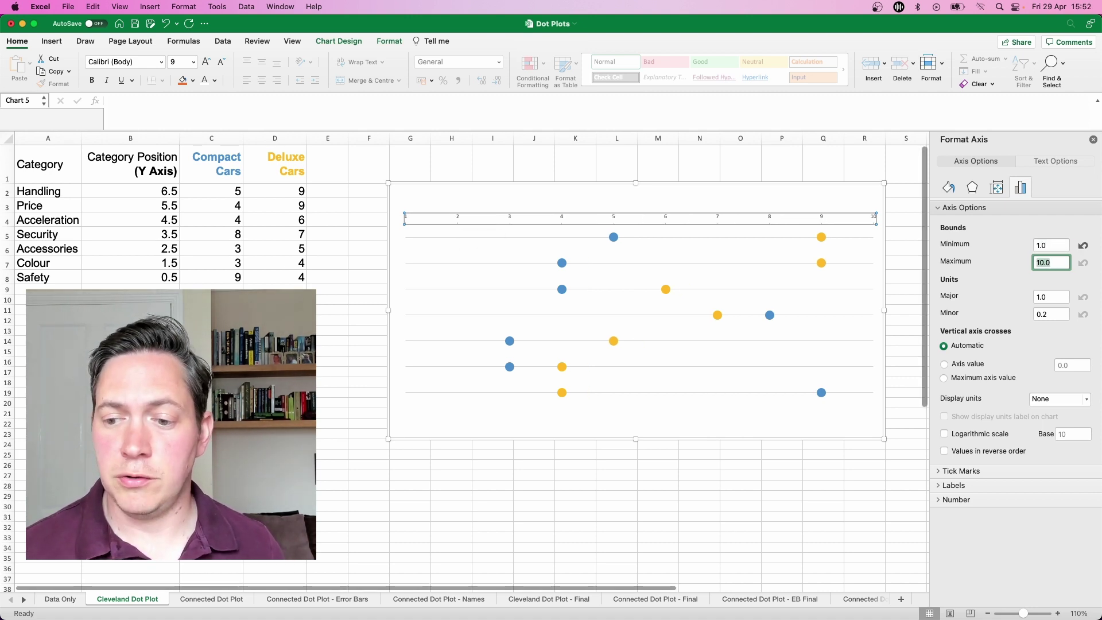
# Set the horizontal axis major tick marks to Outside.
pyautogui.click(960, 471)
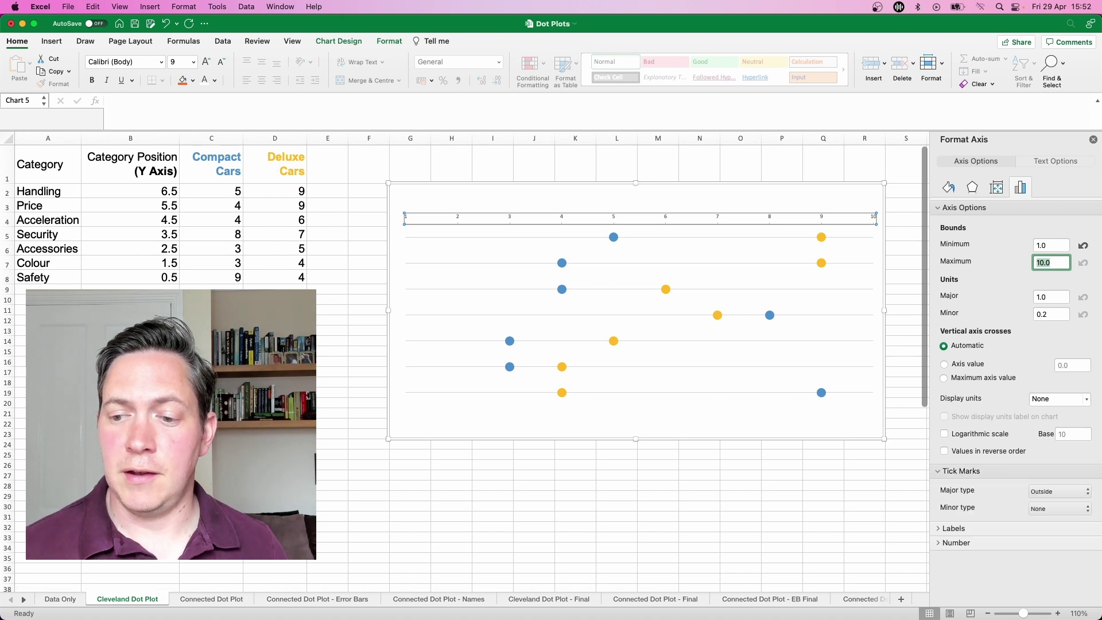
pyautogui.click(1059, 492)
pyautogui.click(1054, 493)
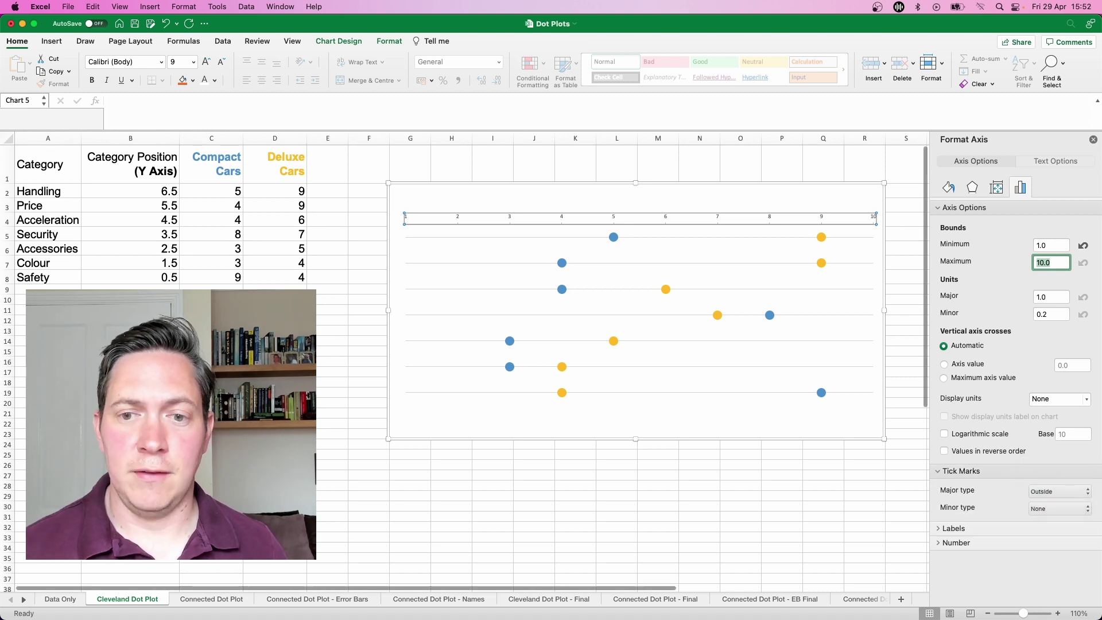
pyautogui.click(459, 230)
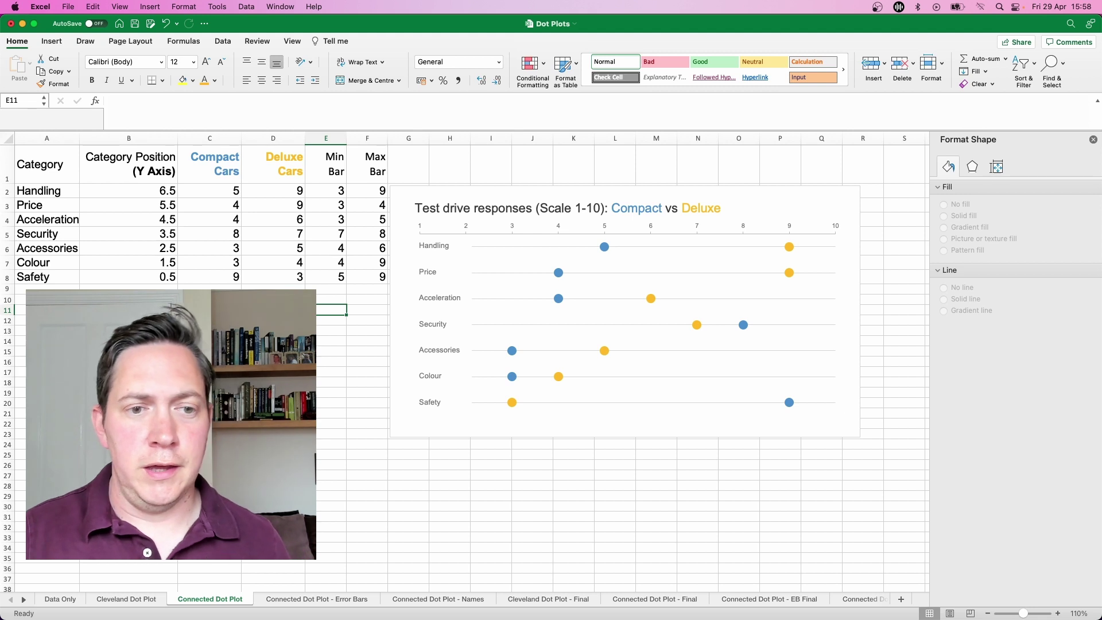
# Compare the Handling and Safety ratings with the Min Bar and Max Bar entries in the opposite rows on the Connected Dot Plot sheet.
pyautogui.click(326, 191)
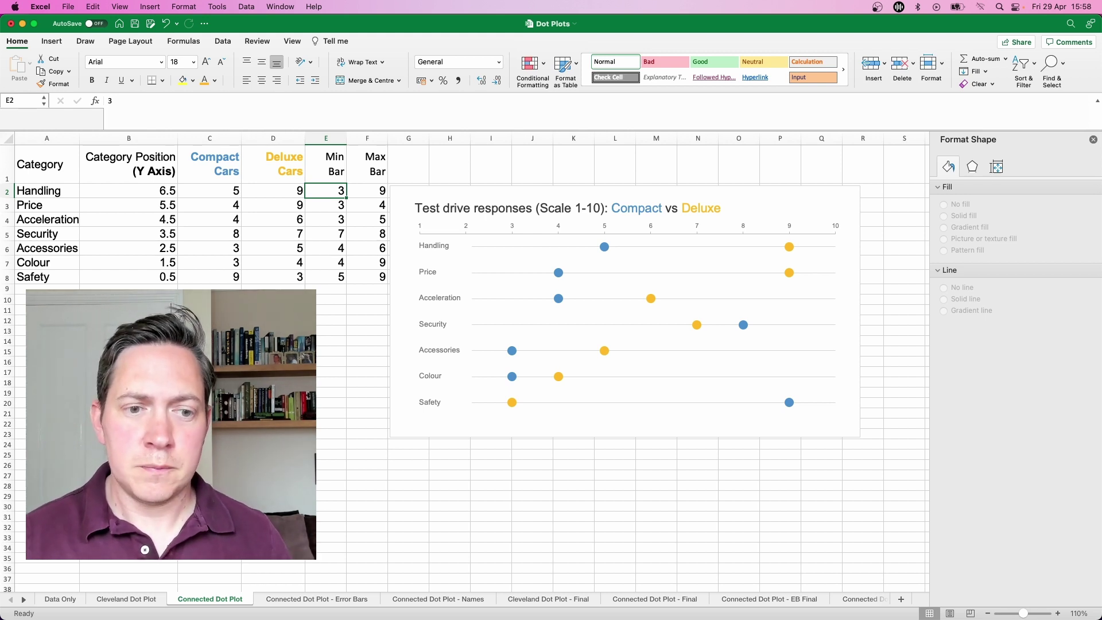
pyautogui.press('Home')
pyautogui.hotkey('shift', 'Right')
pyautogui.hotkey('shift', 'Right')
pyautogui.hotkey('shift', 'Right')
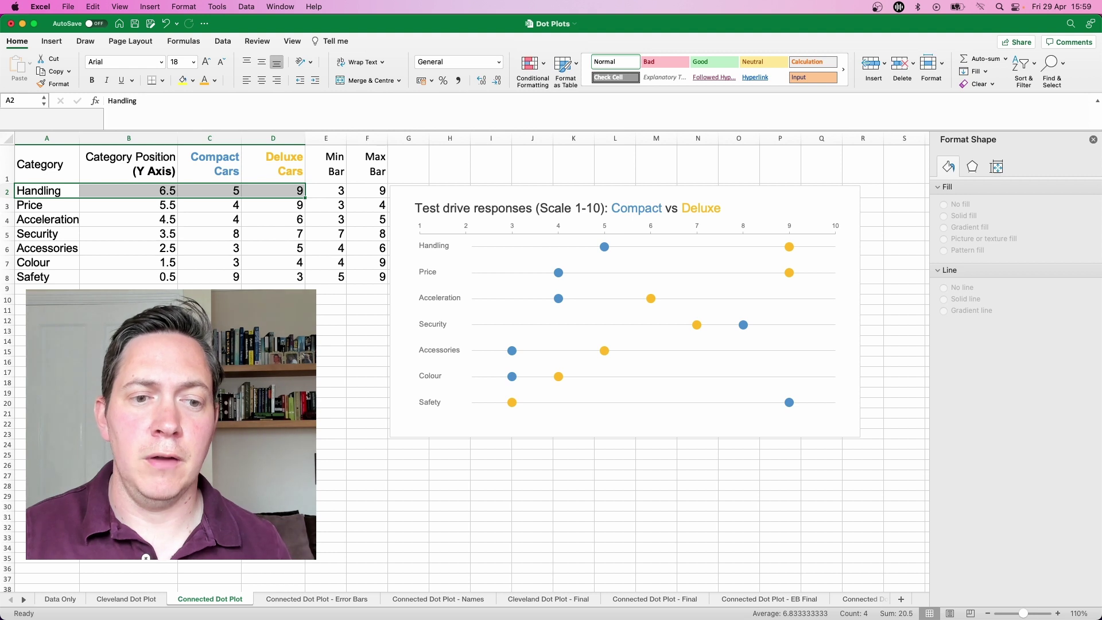
pyautogui.moveTo(326, 277); pyautogui.dragTo(367, 277)
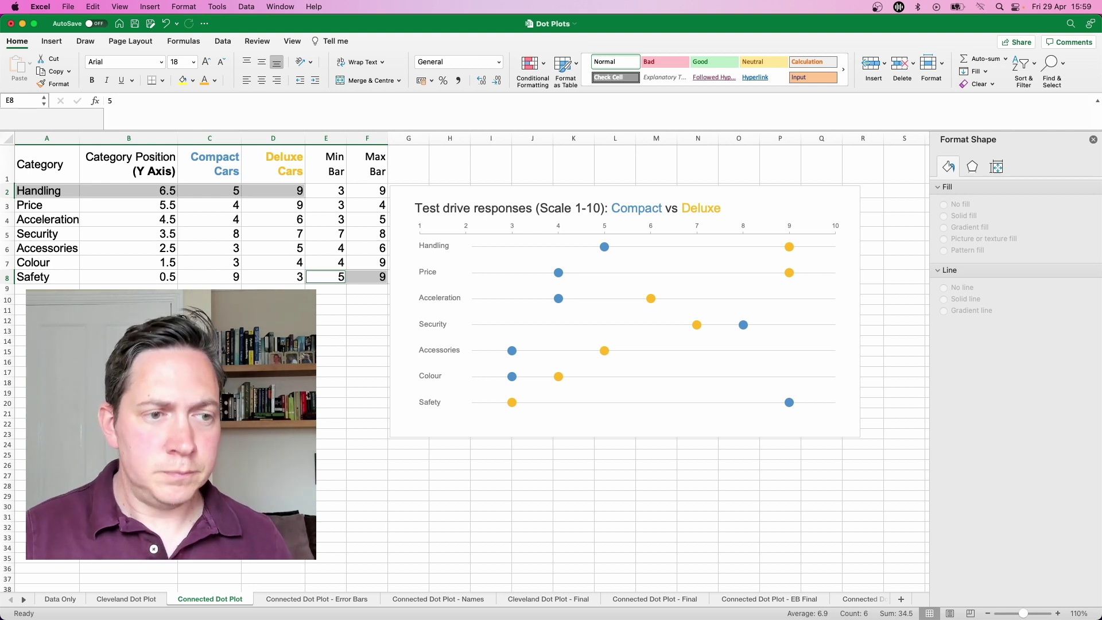
pyautogui.click(366, 320)
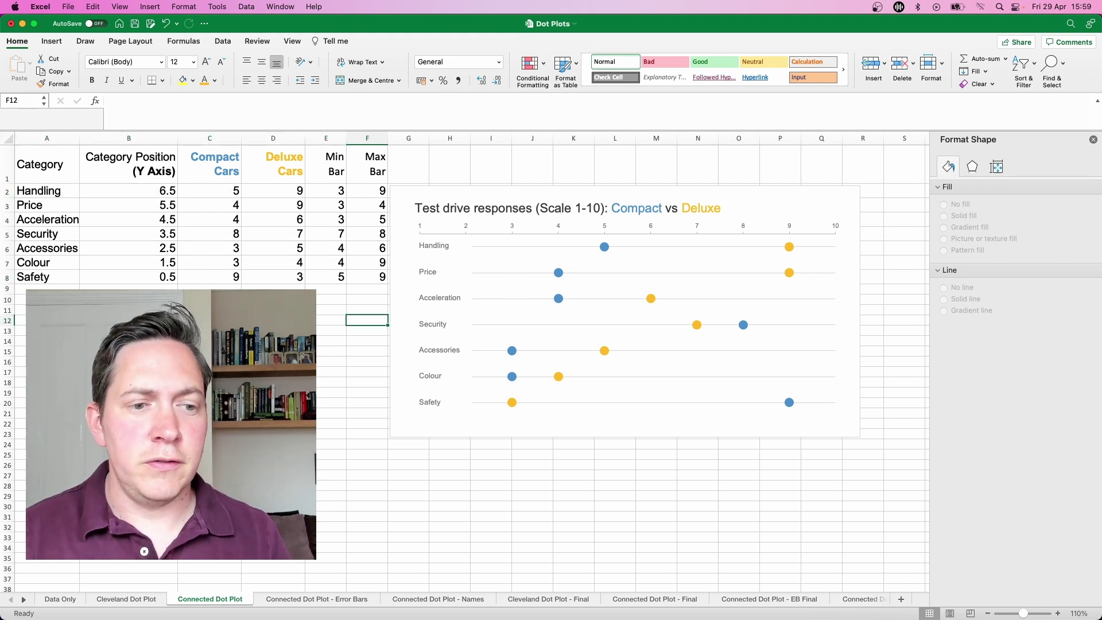
pyautogui.click(47, 277)
pyautogui.keyDown('super'); pyautogui.click(209, 277); pyautogui.keyUp('super')
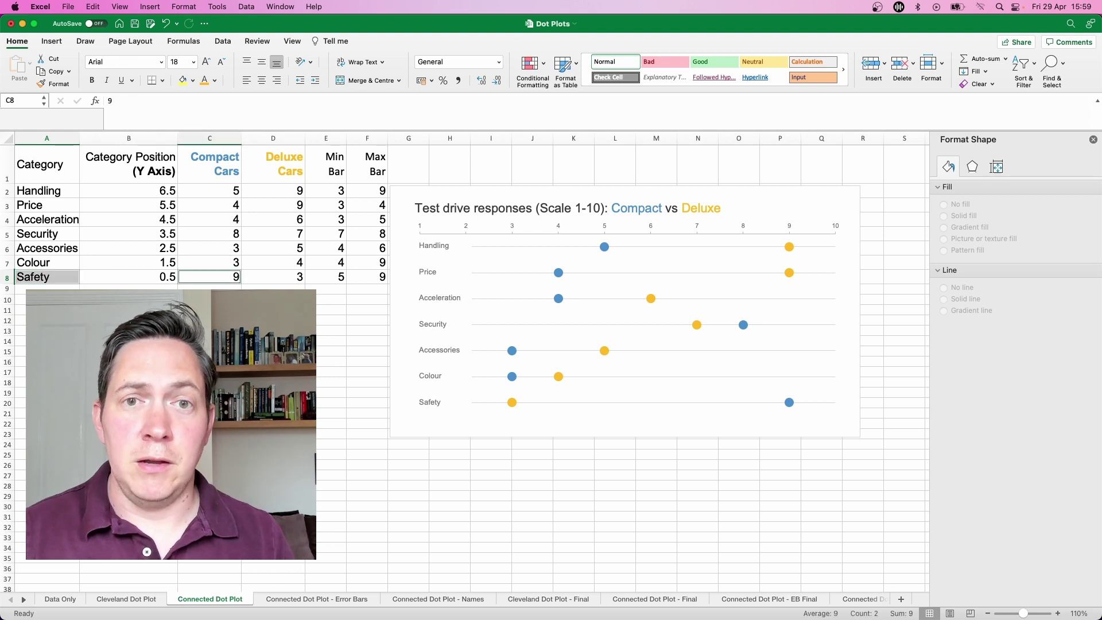
pyautogui.keyDown('super'); pyautogui.click(273, 276); pyautogui.keyUp('super')
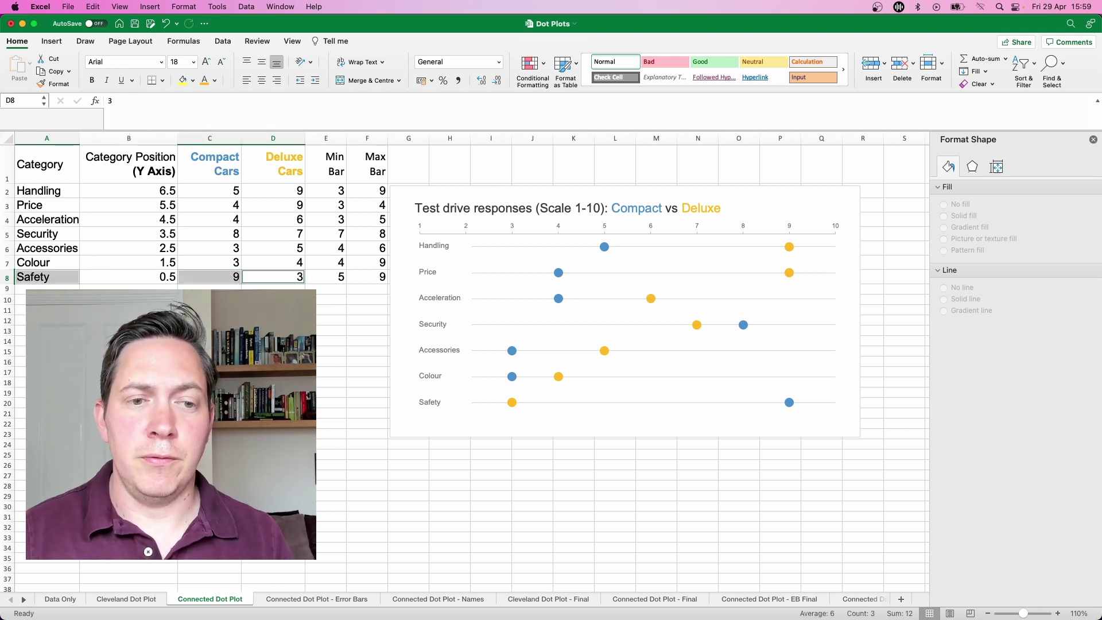
pyautogui.keyDown('super'); pyautogui.click(325, 190); pyautogui.keyUp('super')
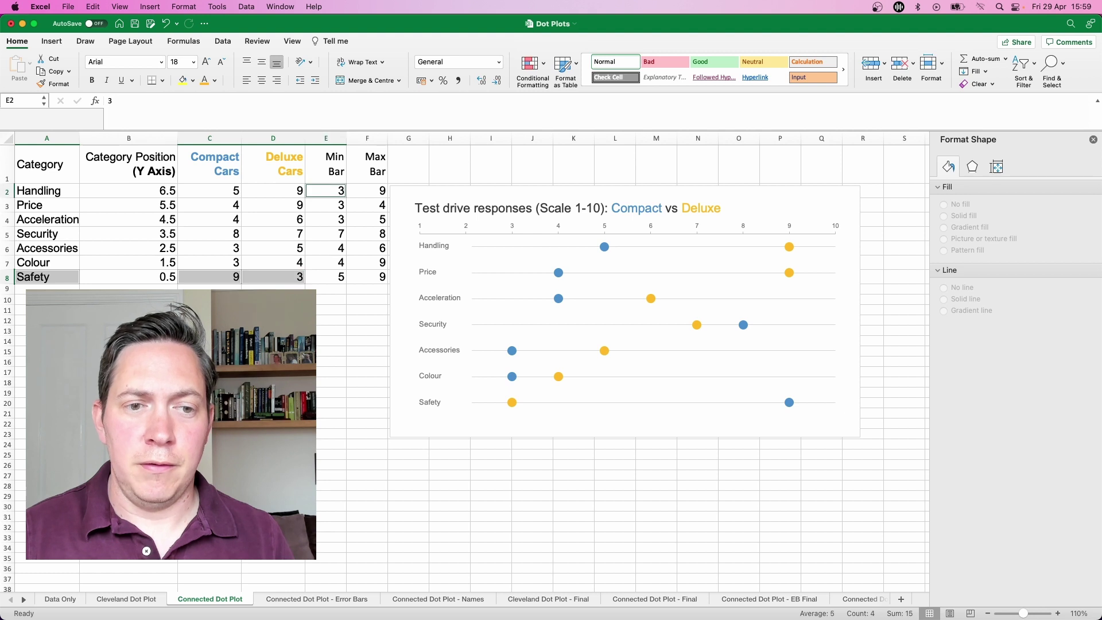
pyautogui.keyDown('super'); pyautogui.click(367, 191); pyautogui.keyUp('super')
pyautogui.click(367, 351)
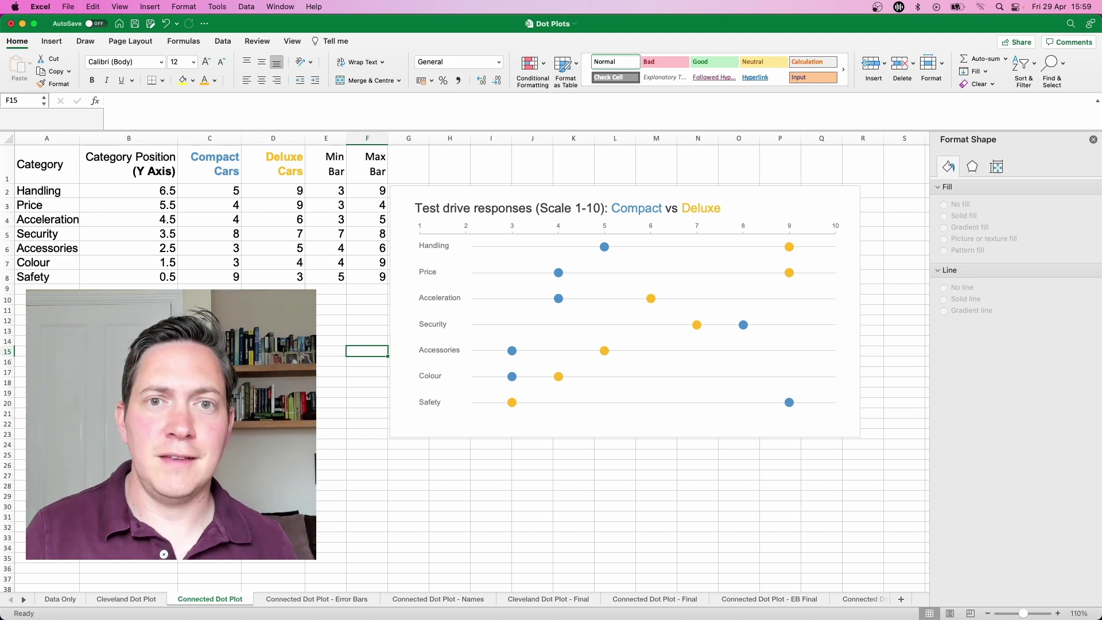
# Add a third data series named Min Bar to the dot plot.
pyautogui.click(447, 378)
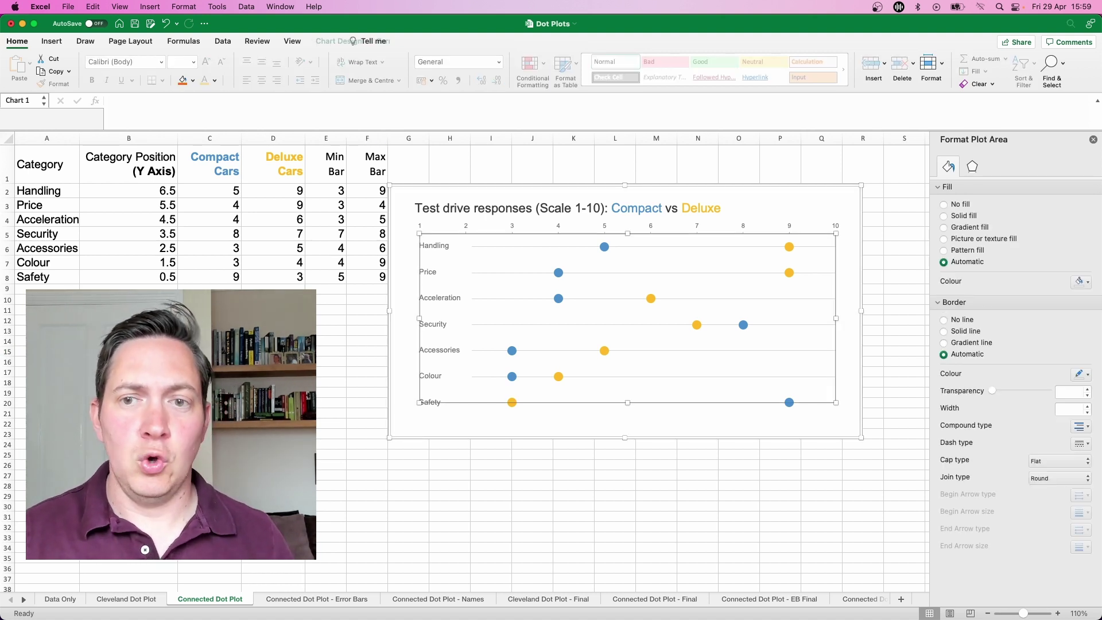
pyautogui.rightClick(511, 286)
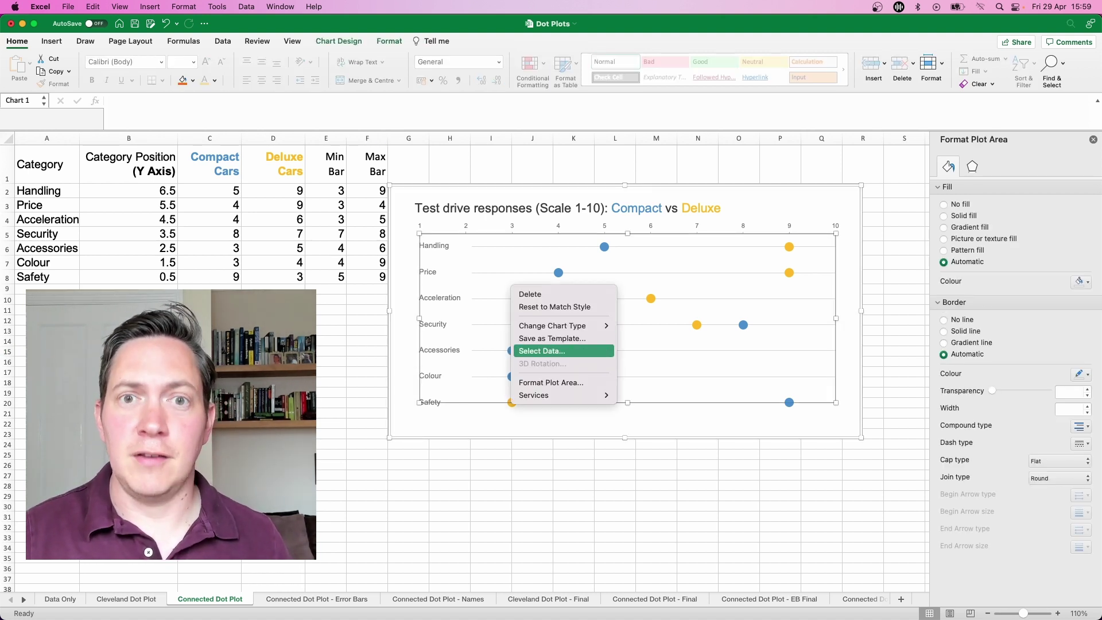
pyautogui.click(540, 351)
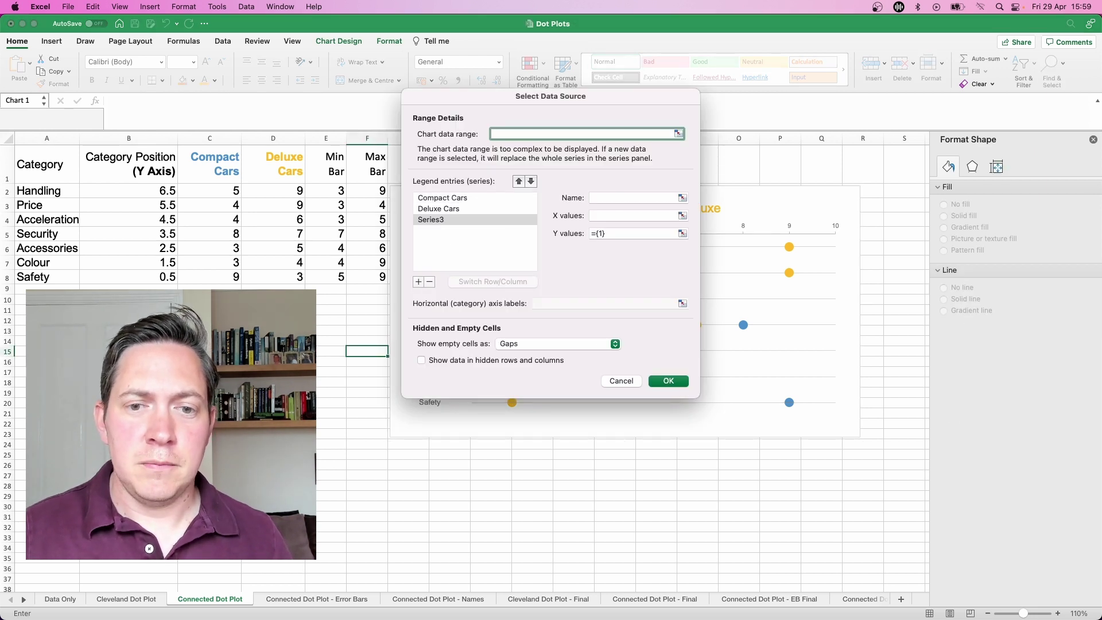
pyautogui.click(633, 197)
pyautogui.write('Min')
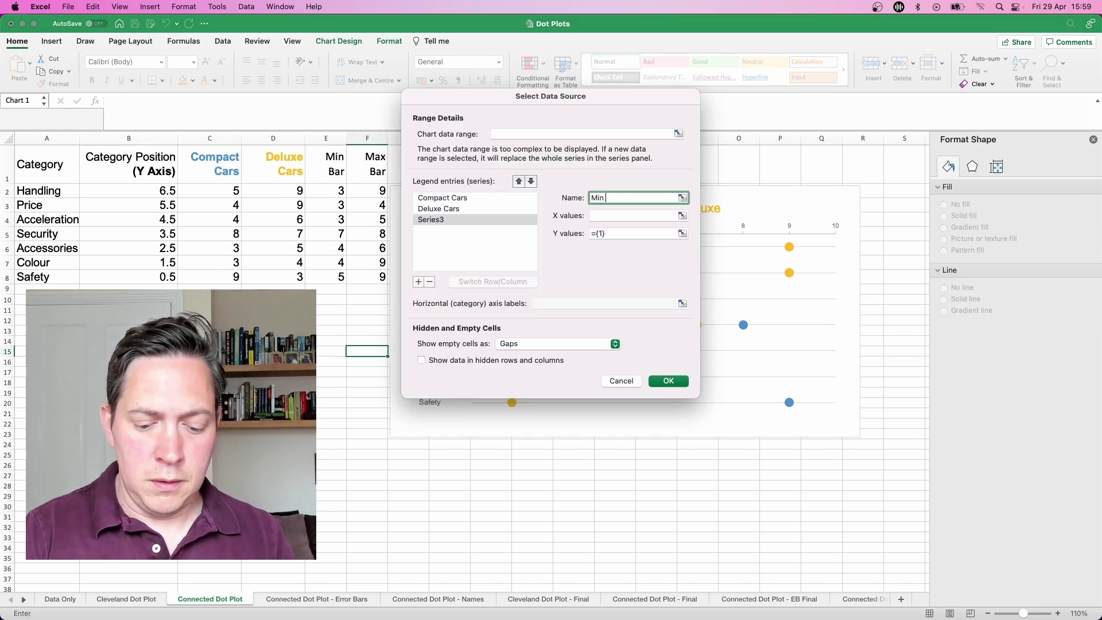
pyautogui.write(' Bar')
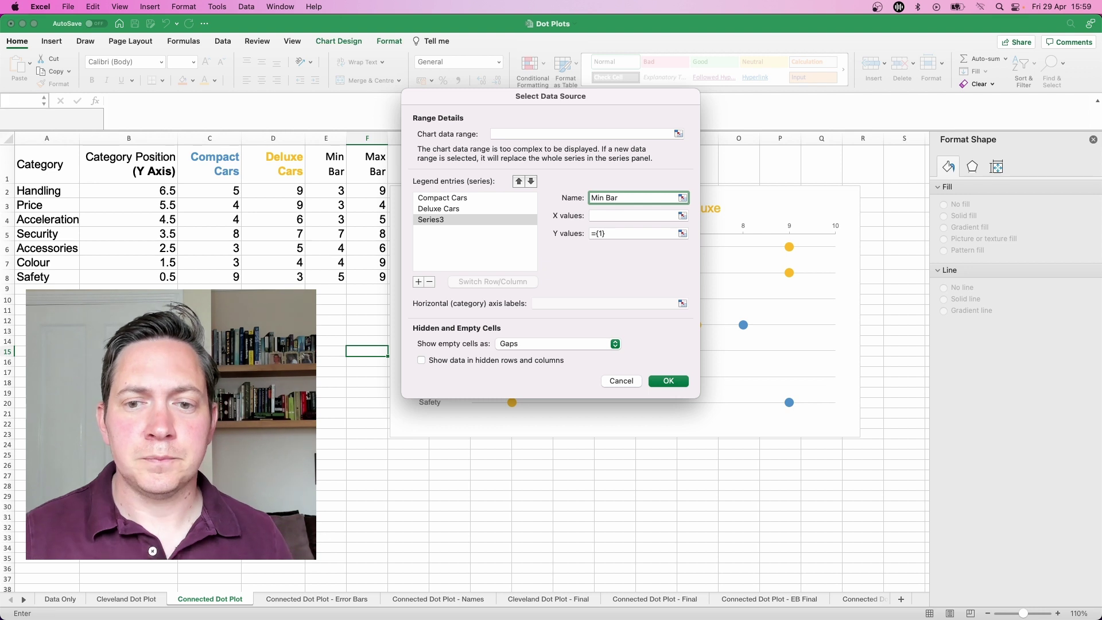
pyautogui.press('Tab')
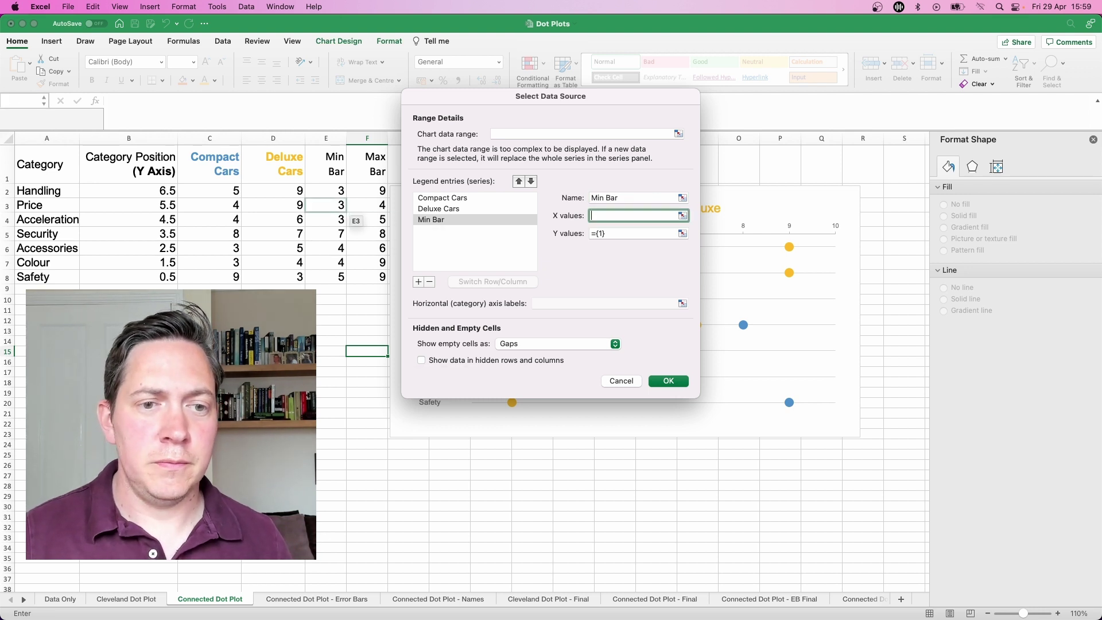
# Use E2:E8 as the Min Bar series' X values and B2:B8 as its Y values.
pyautogui.click(326, 191)
pyautogui.moveTo(325, 191); pyautogui.dragTo(325, 277)
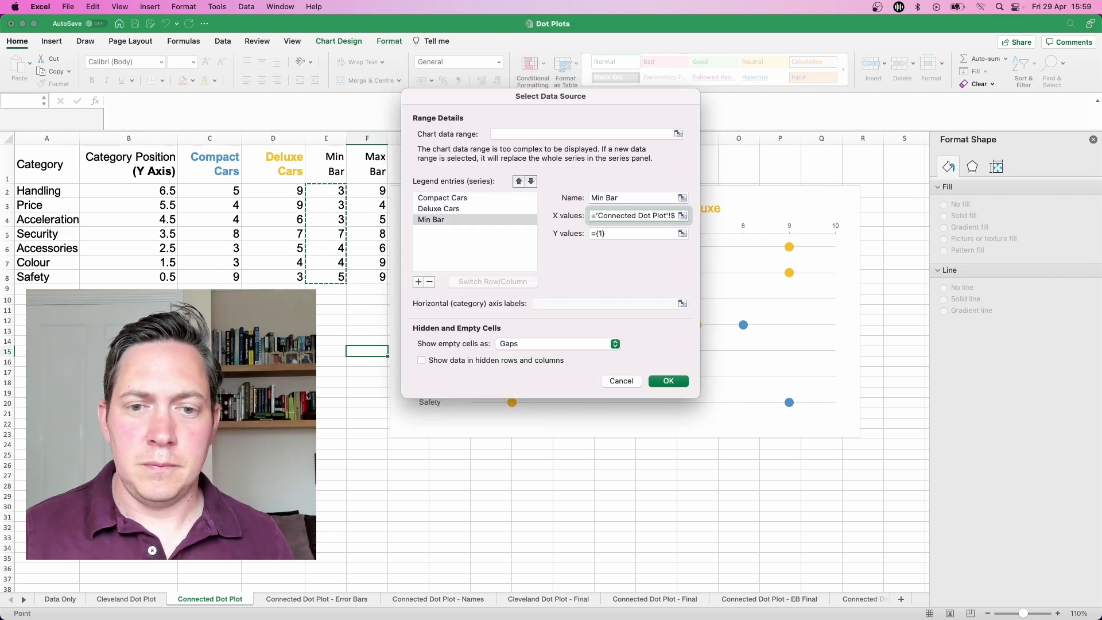
pyautogui.press('Tab')
pyautogui.press('BackSpace')
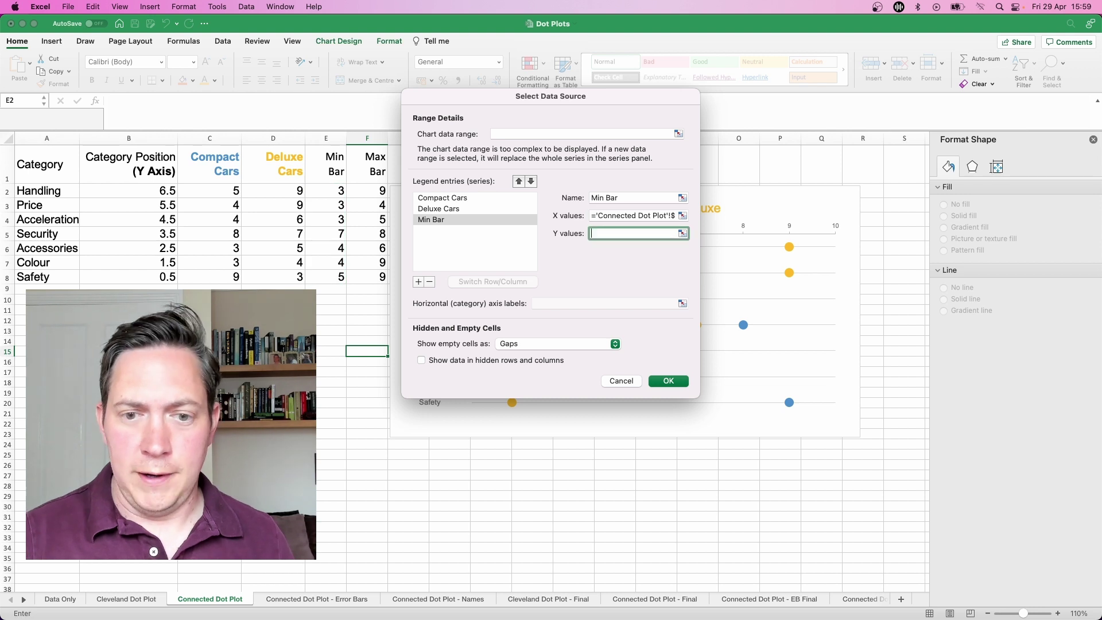
pyautogui.moveTo(152, 195); pyautogui.dragTo(152, 277)
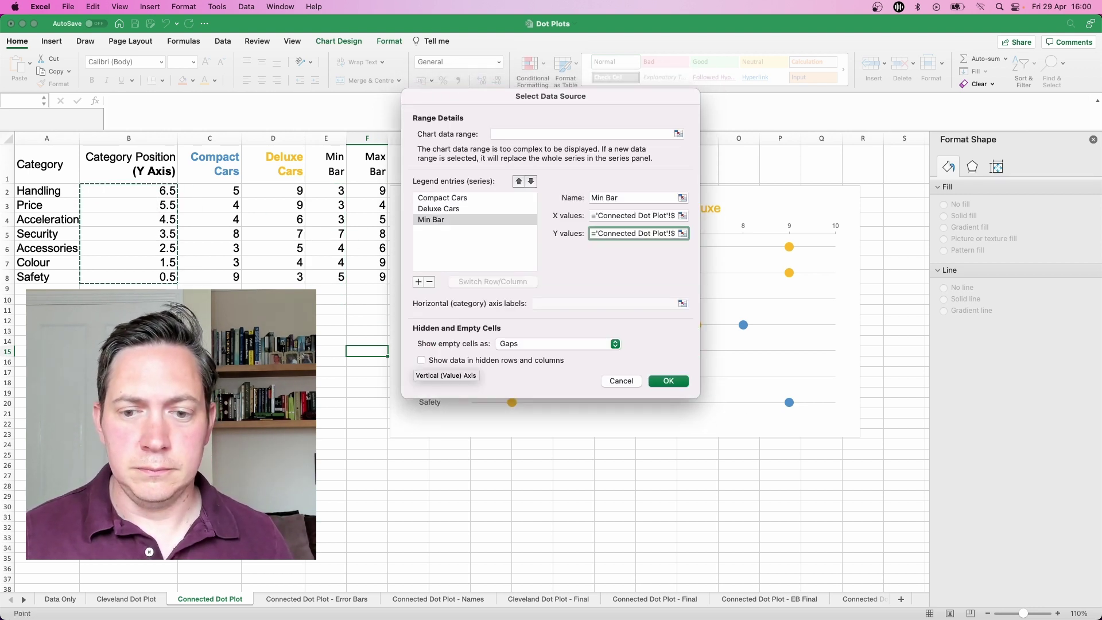
pyautogui.click(669, 381)
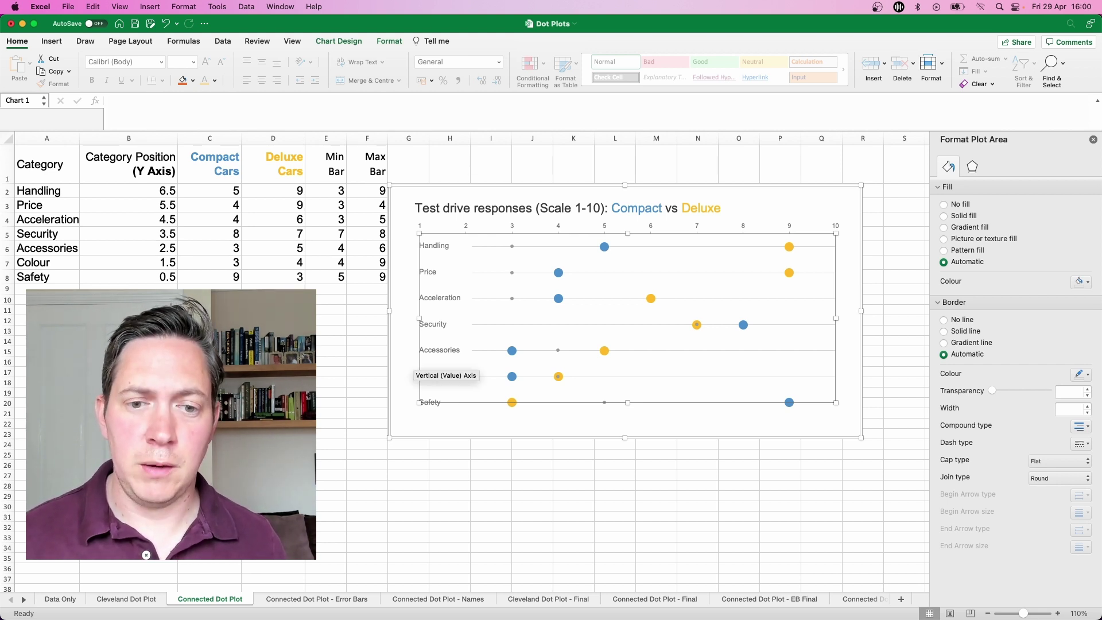
# Change the Min Bar series' chart type to a 2-D clustered bar.
pyautogui.click(558, 350)
pyautogui.rightClick(511, 272)
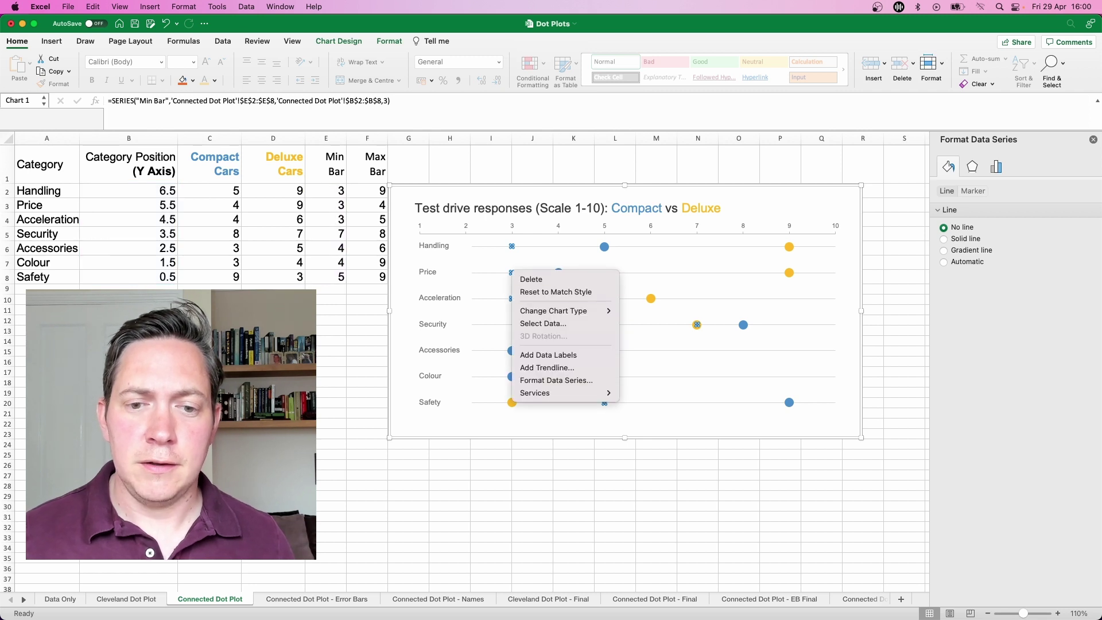
pyautogui.moveTo(553, 311)
pyautogui.moveTo(638, 311)
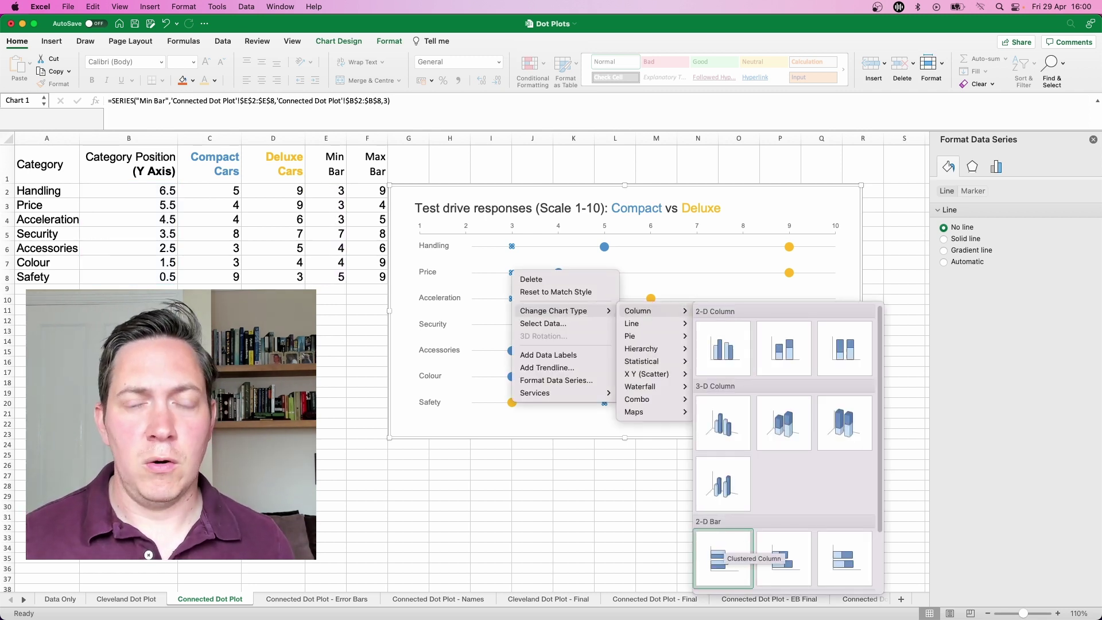
pyautogui.click(723, 552)
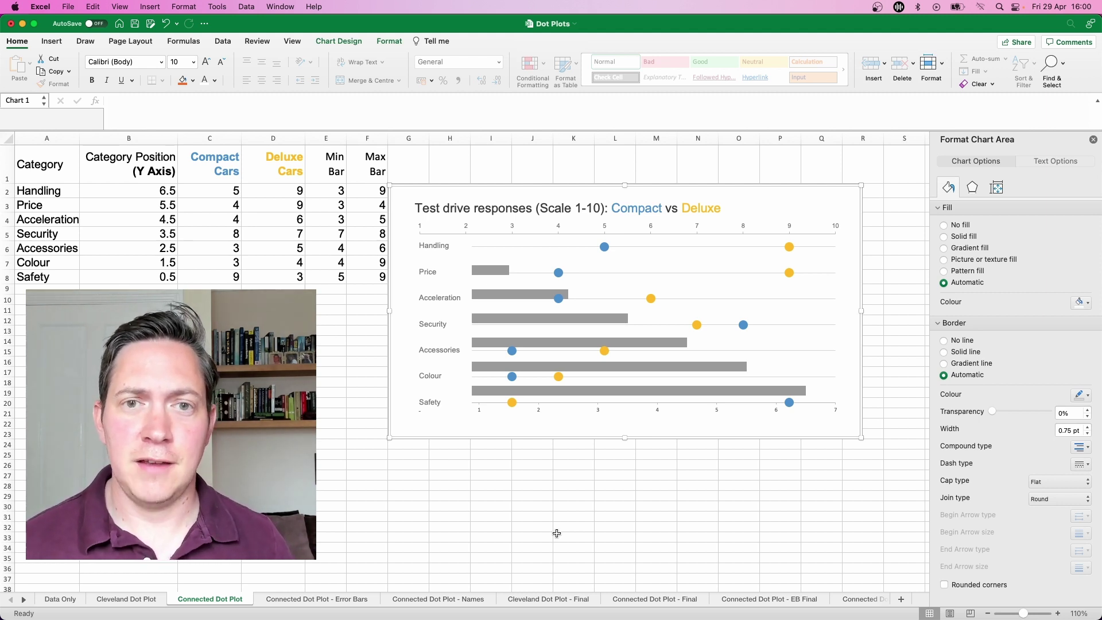
# Set the Min Bar series' Y values to the Min Bar column range E2:E8 in the chart's data source.
pyautogui.click(609, 390)
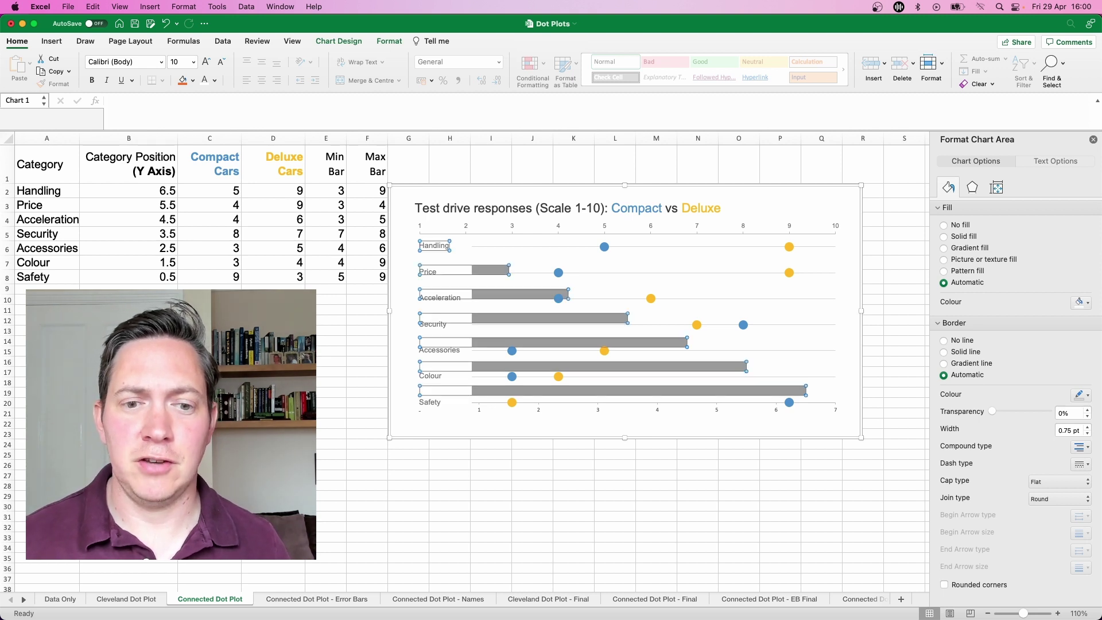
pyautogui.rightClick(490, 268)
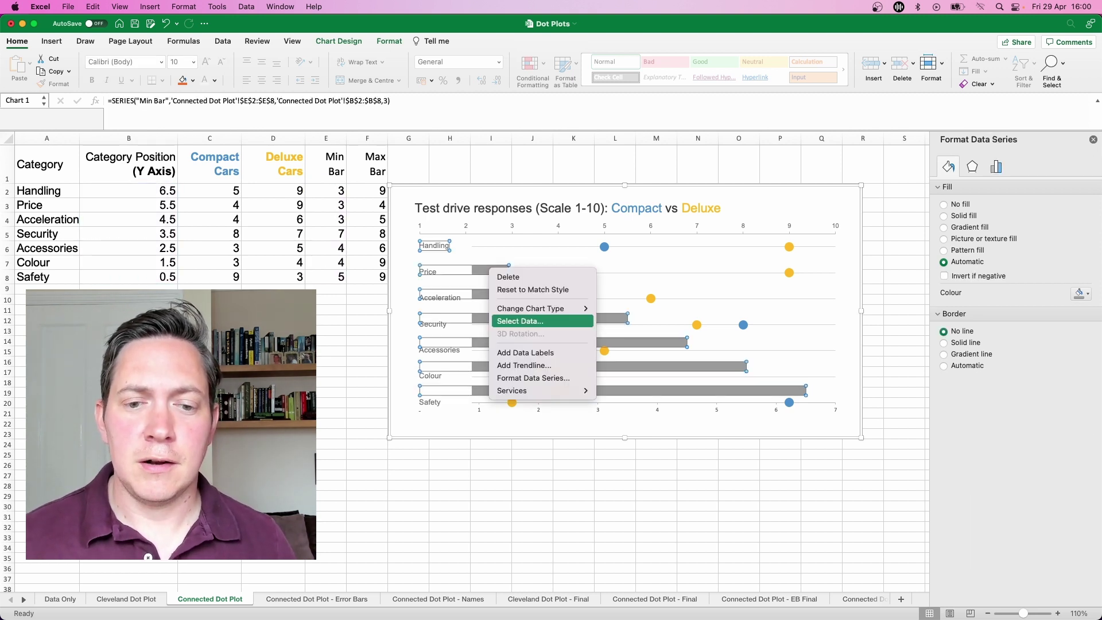
pyautogui.click(519, 321)
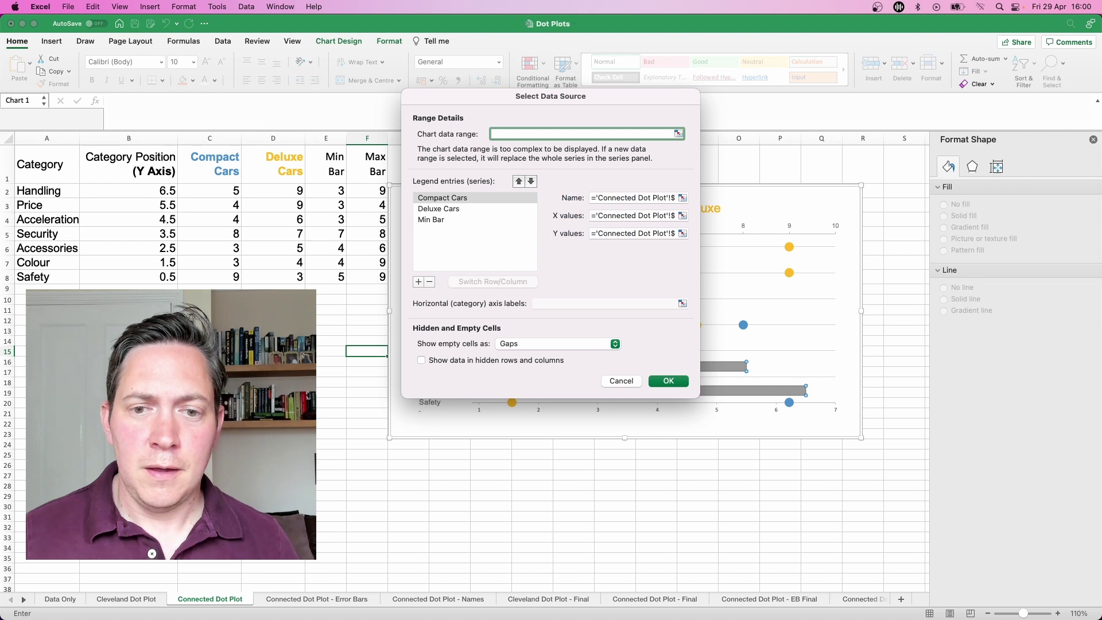
pyautogui.click(431, 220)
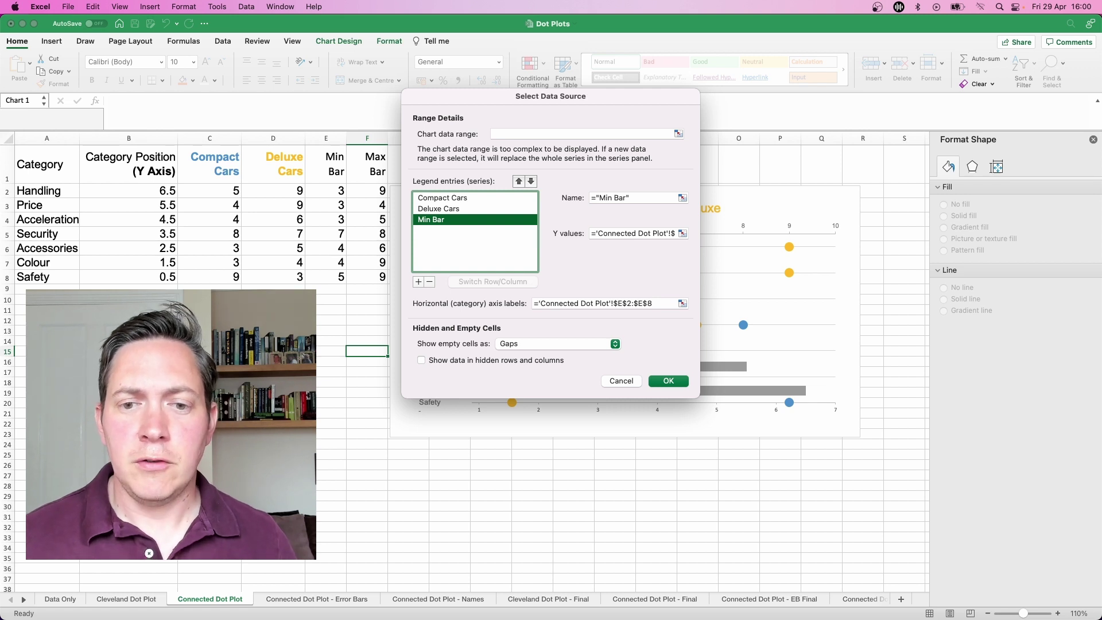
pyautogui.click(632, 233)
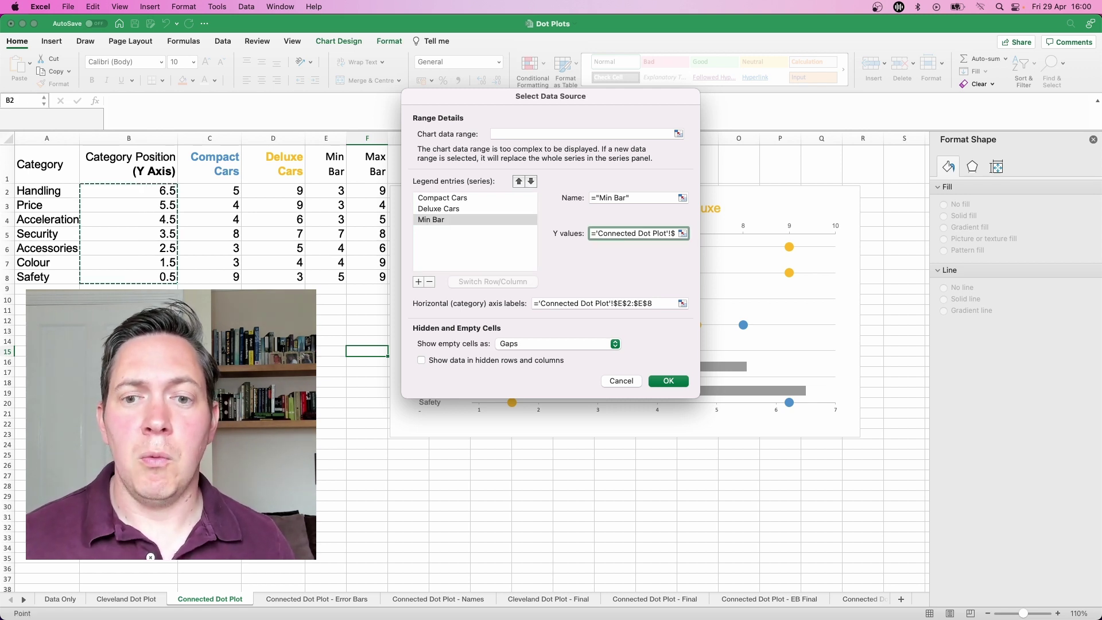
pyautogui.click(683, 233)
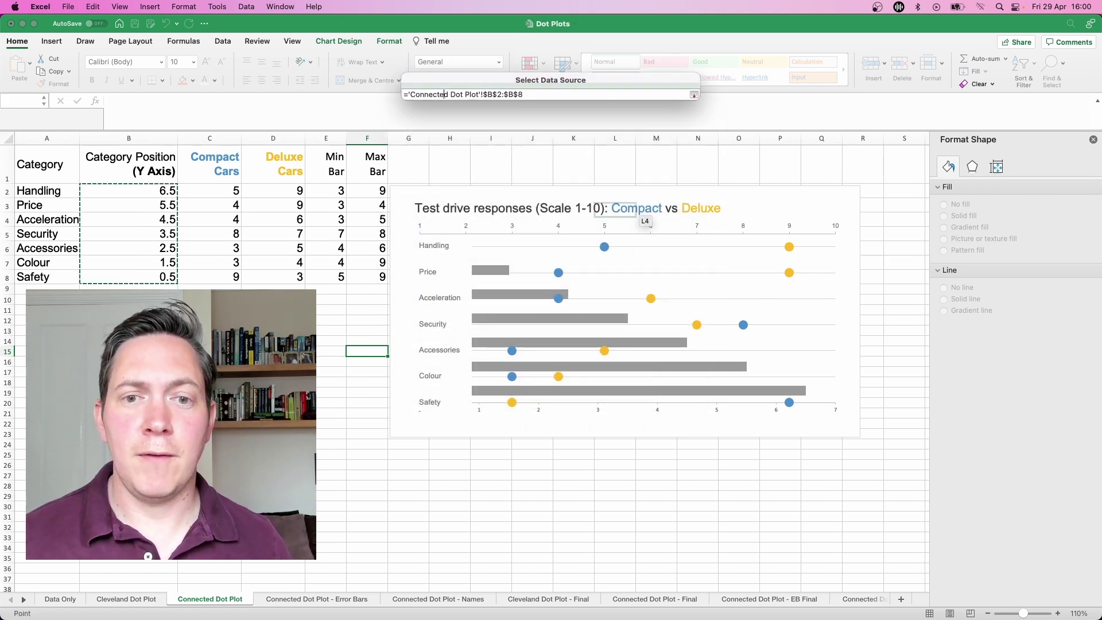
pyautogui.moveTo(524, 94); pyautogui.dragTo(402, 94)
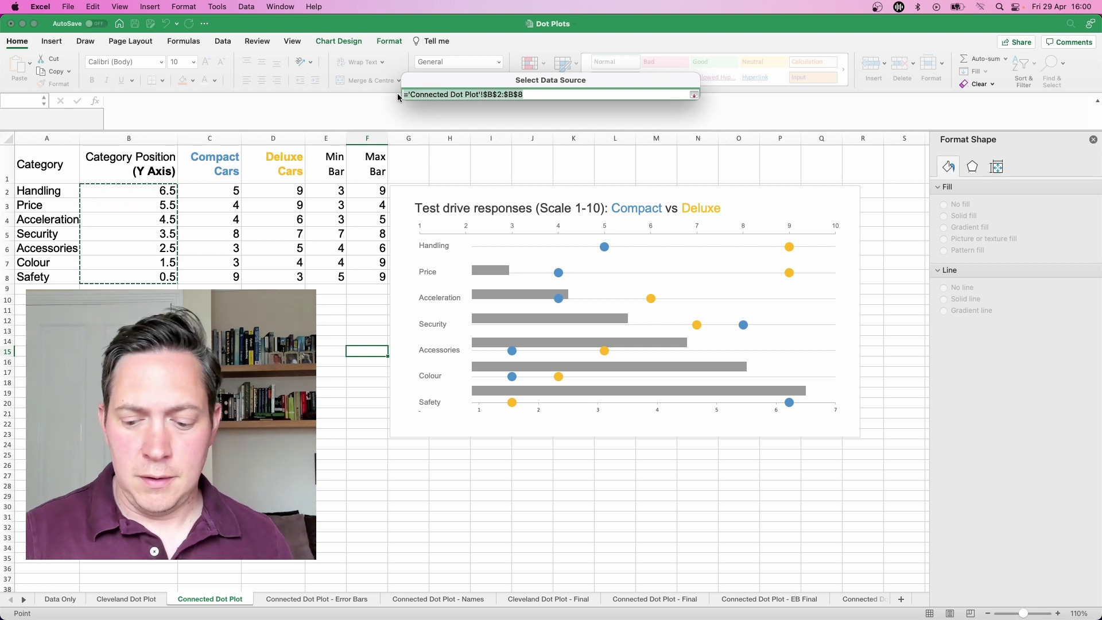
pyautogui.press('BackSpace')
pyautogui.moveTo(336, 191); pyautogui.dragTo(344, 281)
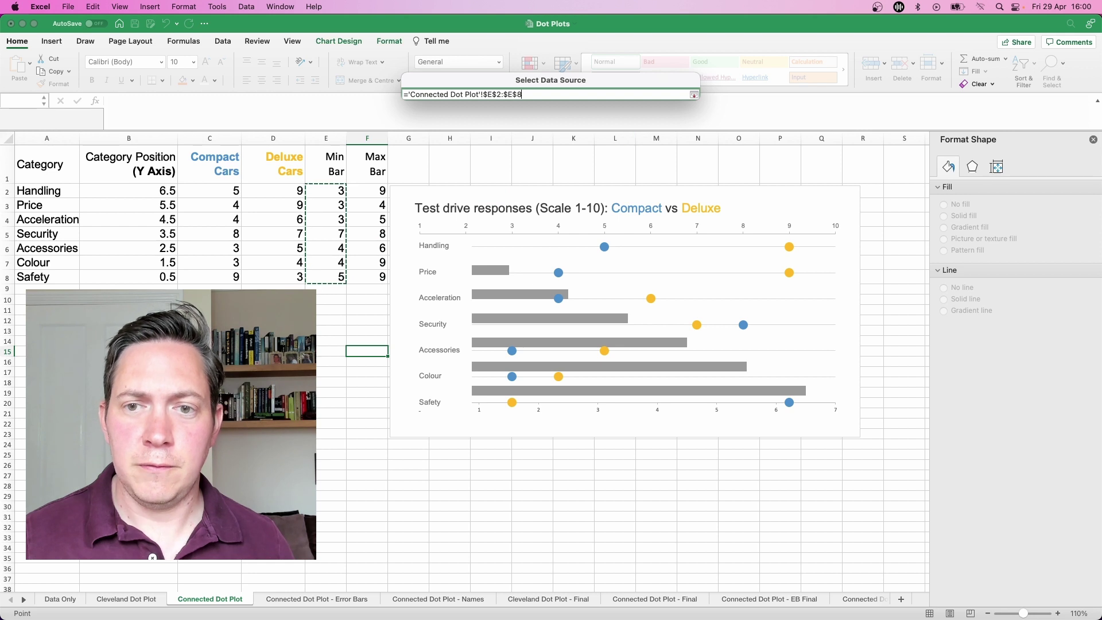
pyautogui.press('Return')
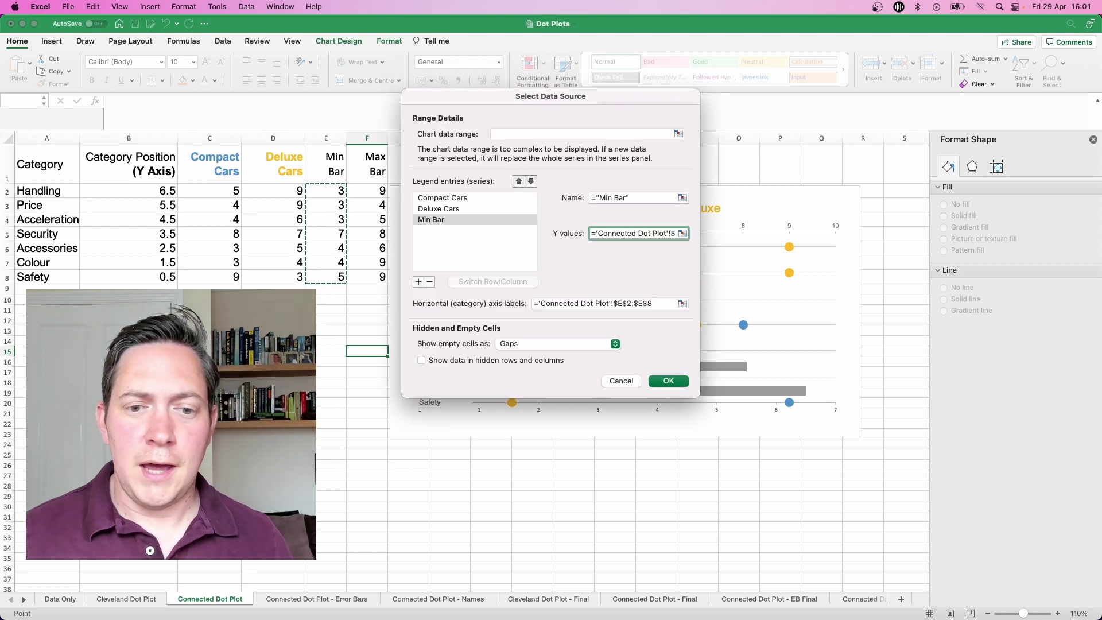
# Set the Min Bar series' horizontal category axis labels to B2:B8 and apply the data source changes.
pyautogui.press('Tab')
pyautogui.press('BackSpace')
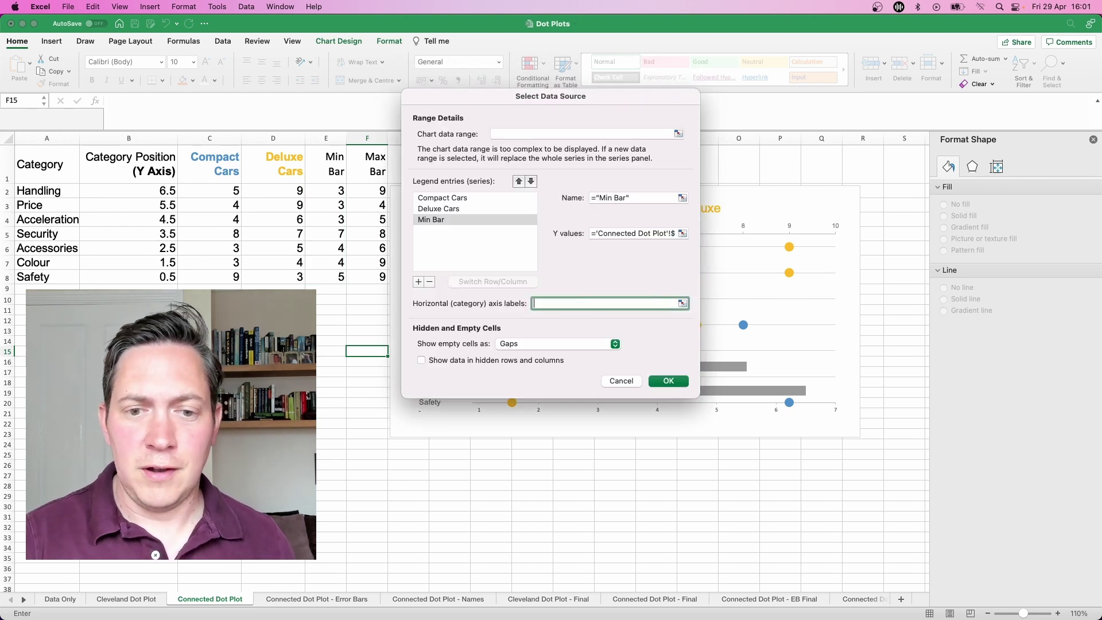
pyautogui.moveTo(166, 190); pyautogui.dragTo(169, 277)
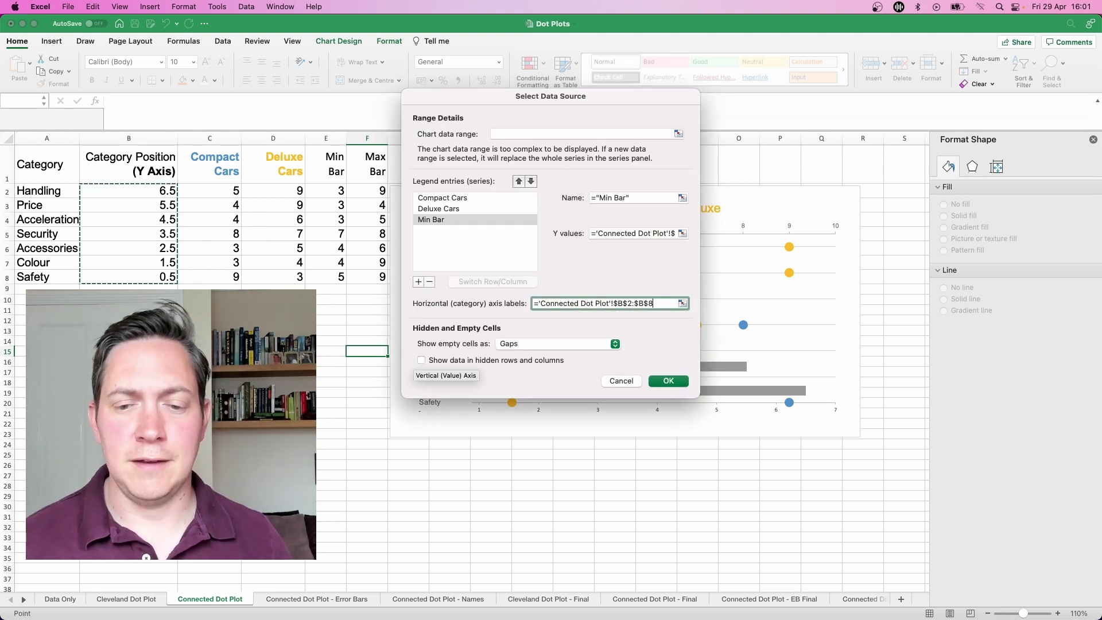
pyautogui.press('Return')
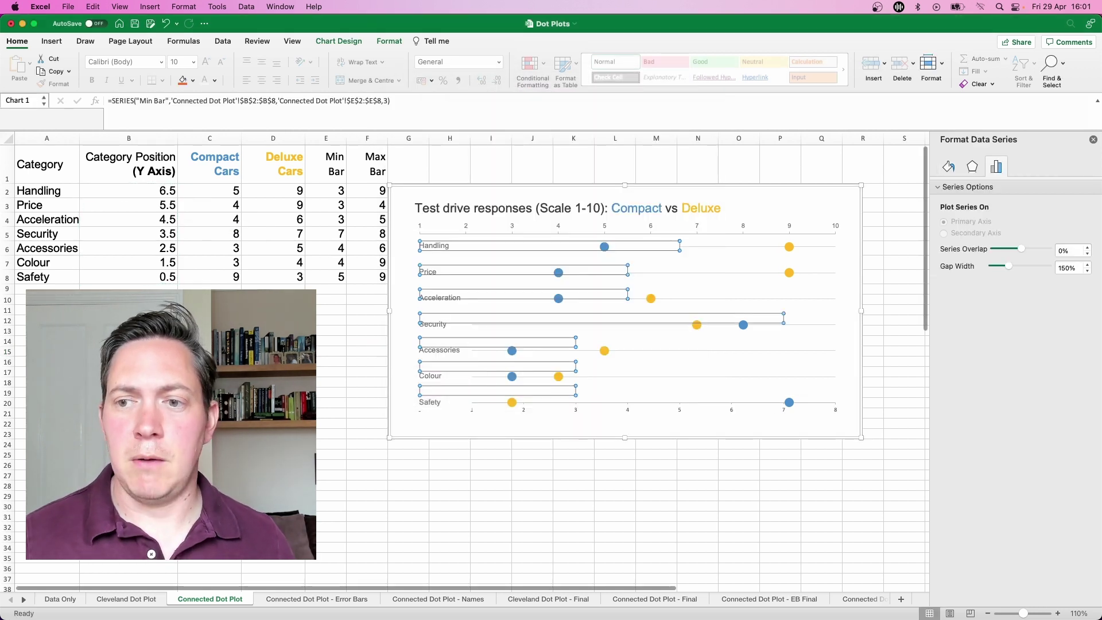
# Give the Min Bar bars a solid grey fill from the theme colours.
pyautogui.click(948, 167)
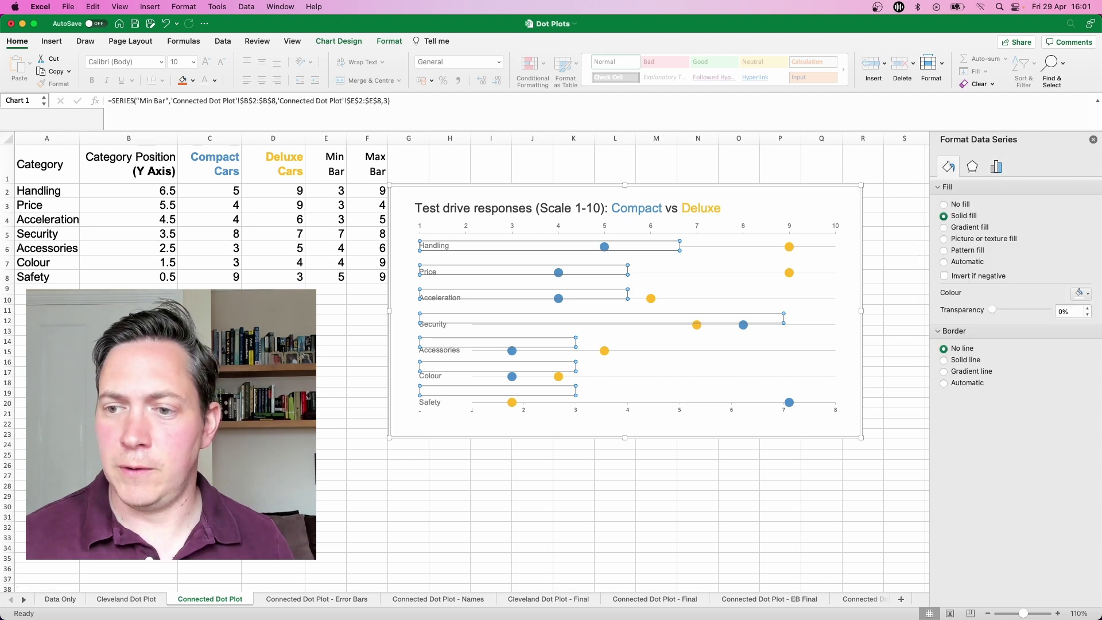
pyautogui.click(1081, 293)
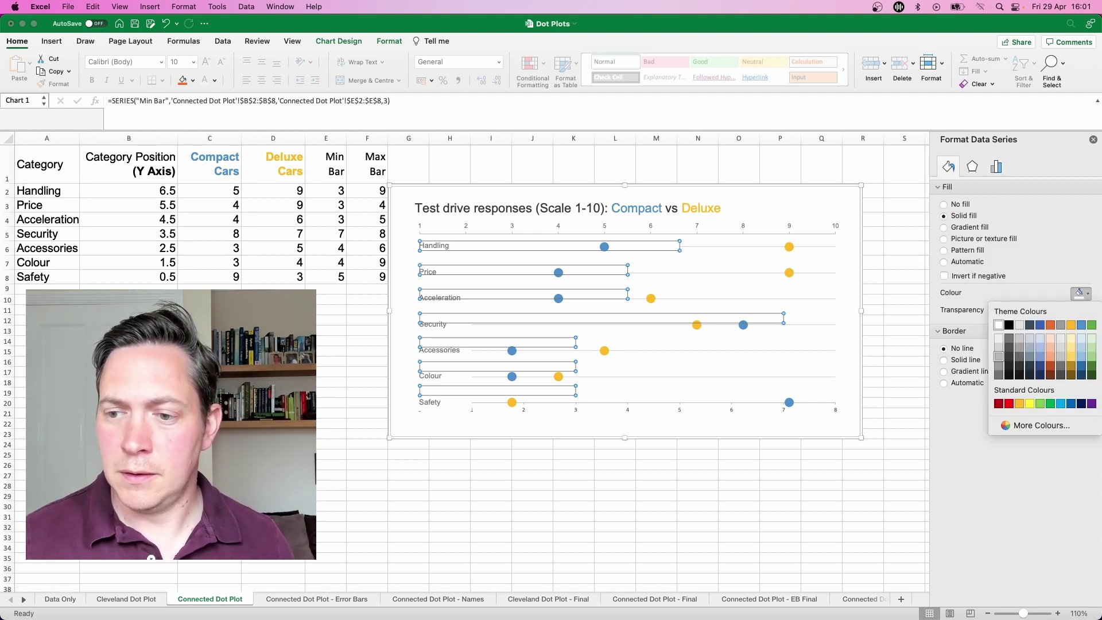
pyautogui.click(999, 357)
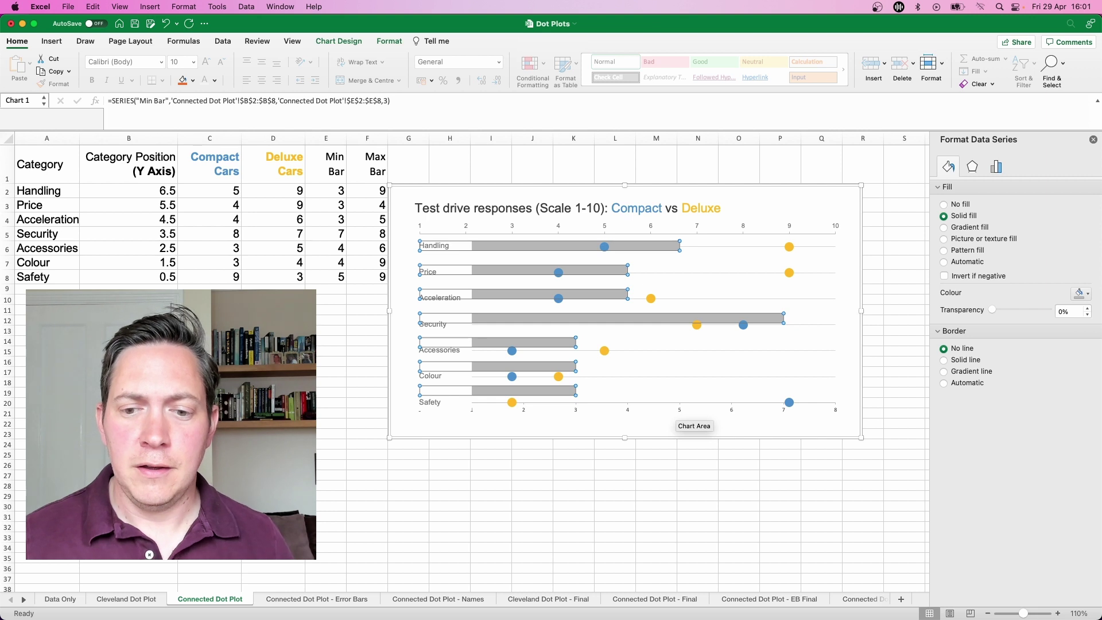
# Set the bounds of the secondary value axis below the bars to a minimum of 1.0 and a maximum of 10.0.
pyautogui.click(689, 418)
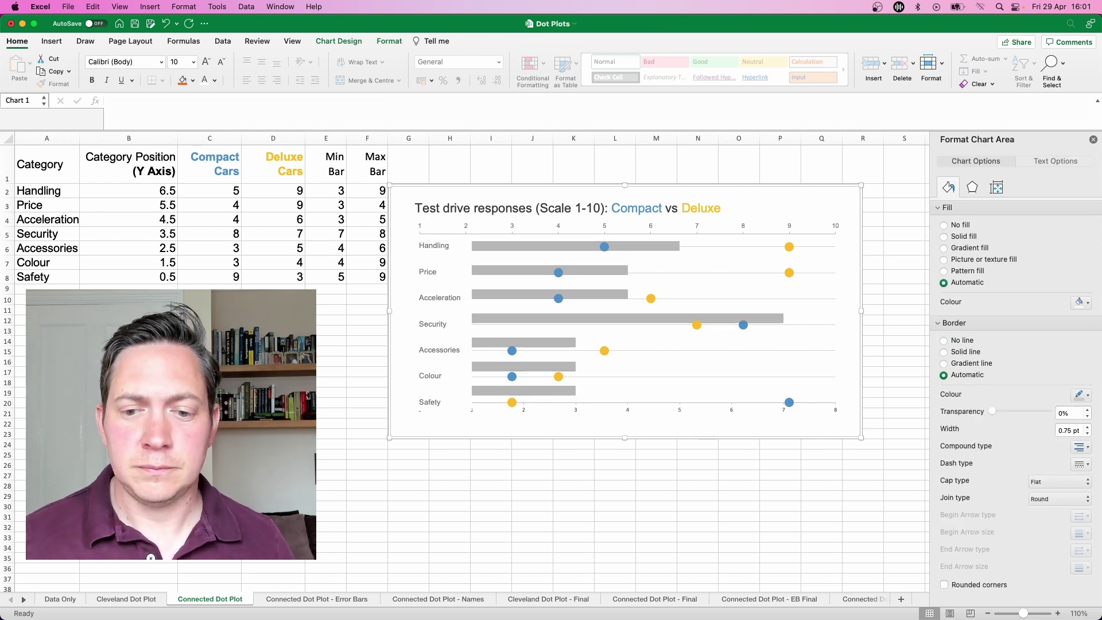
pyautogui.click(689, 409)
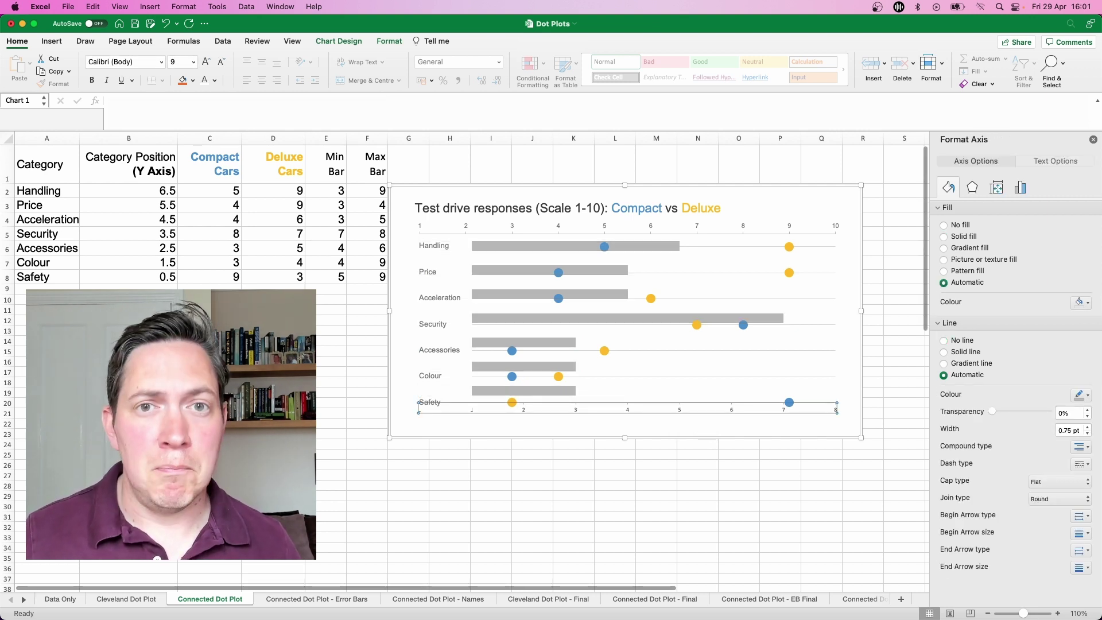
pyautogui.click(1020, 188)
pyautogui.click(965, 208)
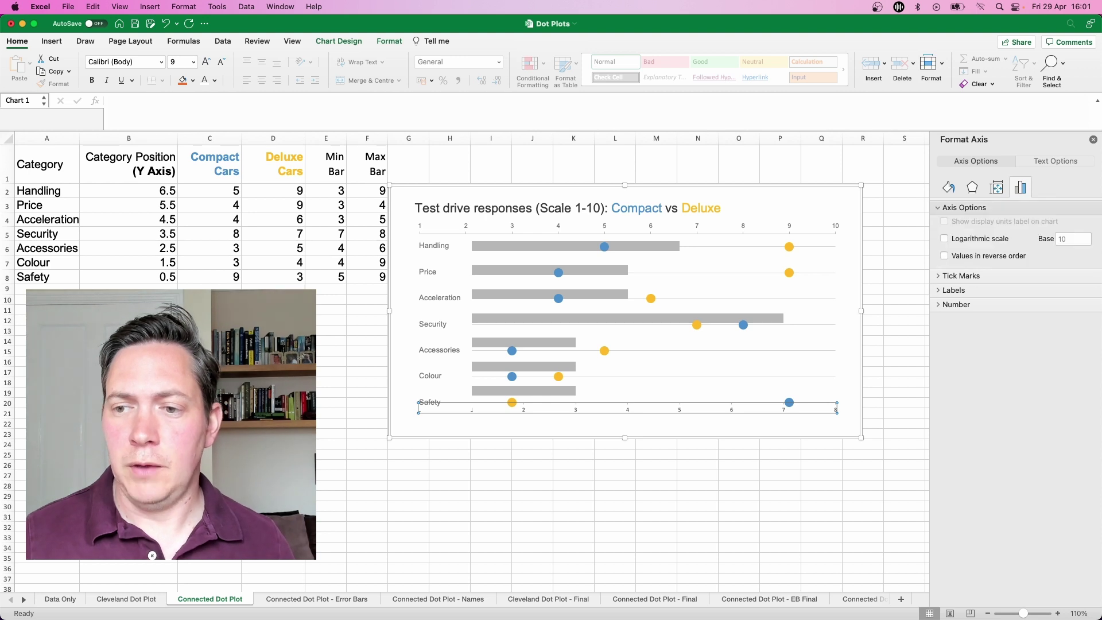
pyautogui.doubleClick(1051, 245)
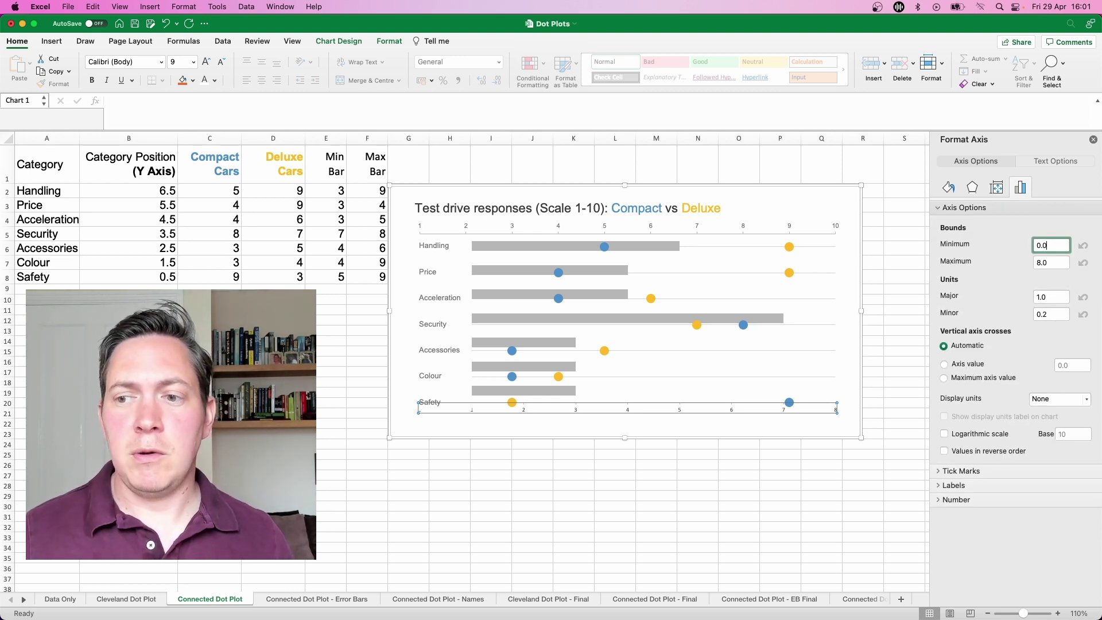
pyautogui.write('1')
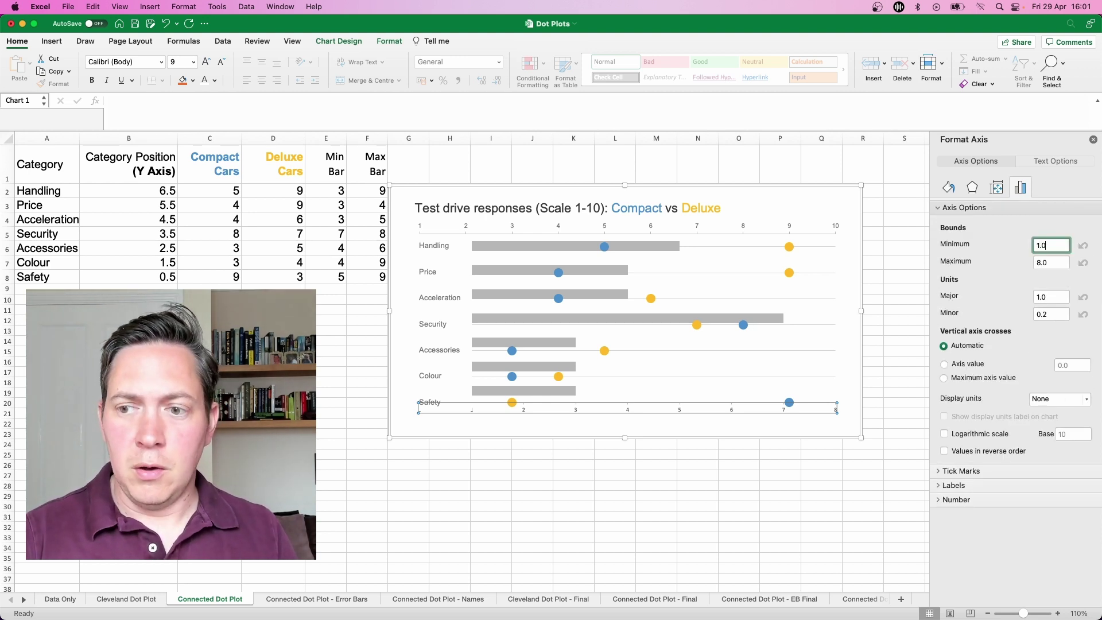
pyautogui.press('Tab')
pyautogui.write('10.')
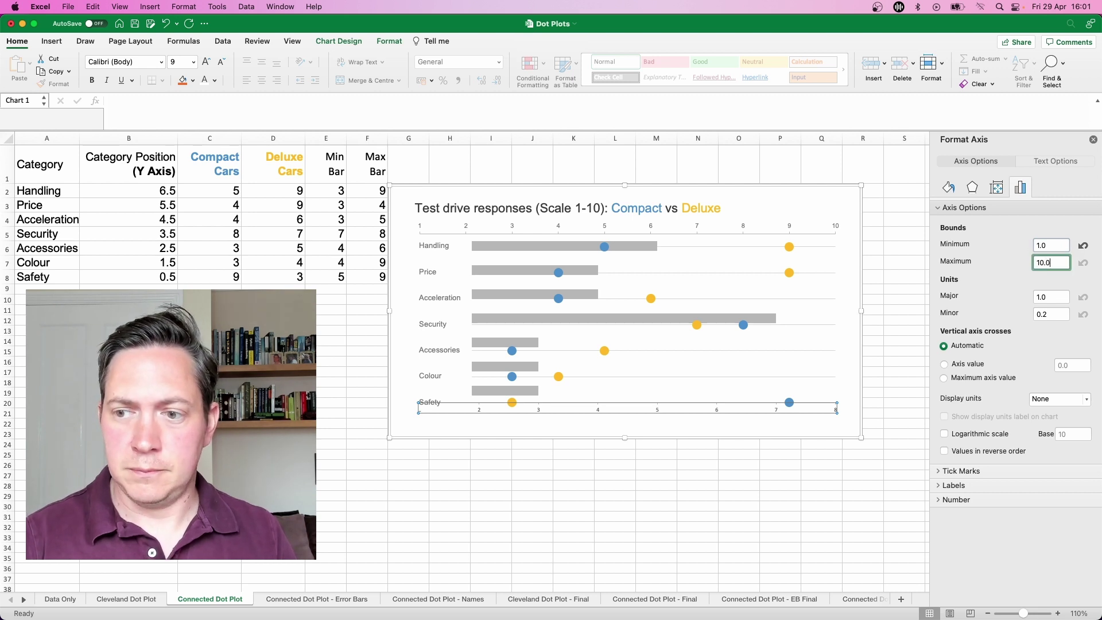
pyautogui.write('0')
pyautogui.press('Tab')
pyautogui.click(698, 485)
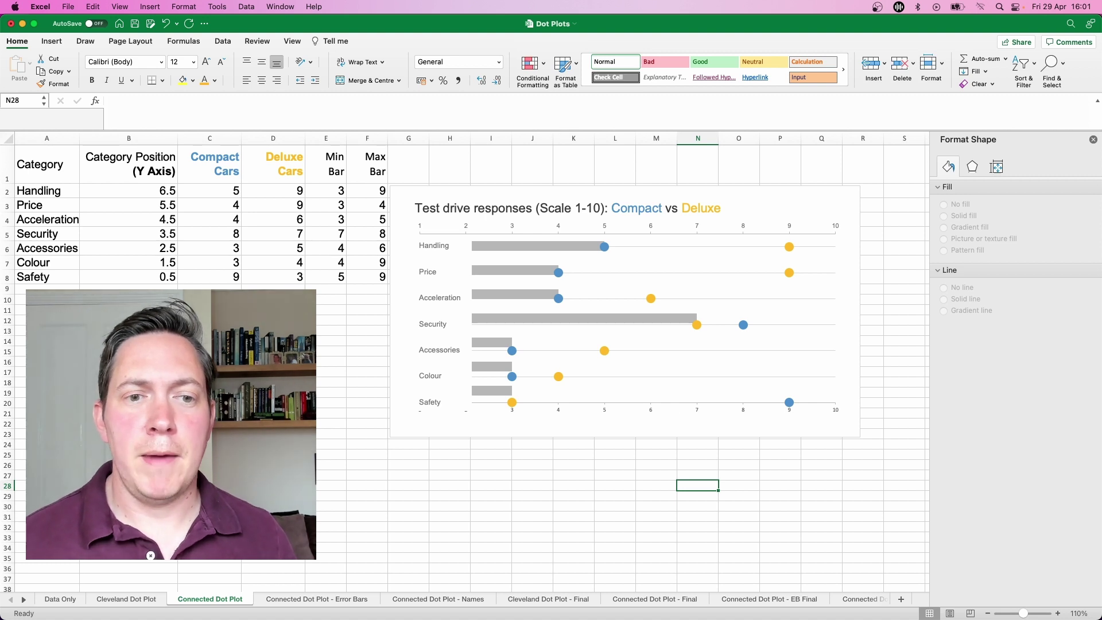
# Add a new series to the chart's data source, taking its name from the Max Bar header in F1.
pyautogui.rightClick(582, 335)
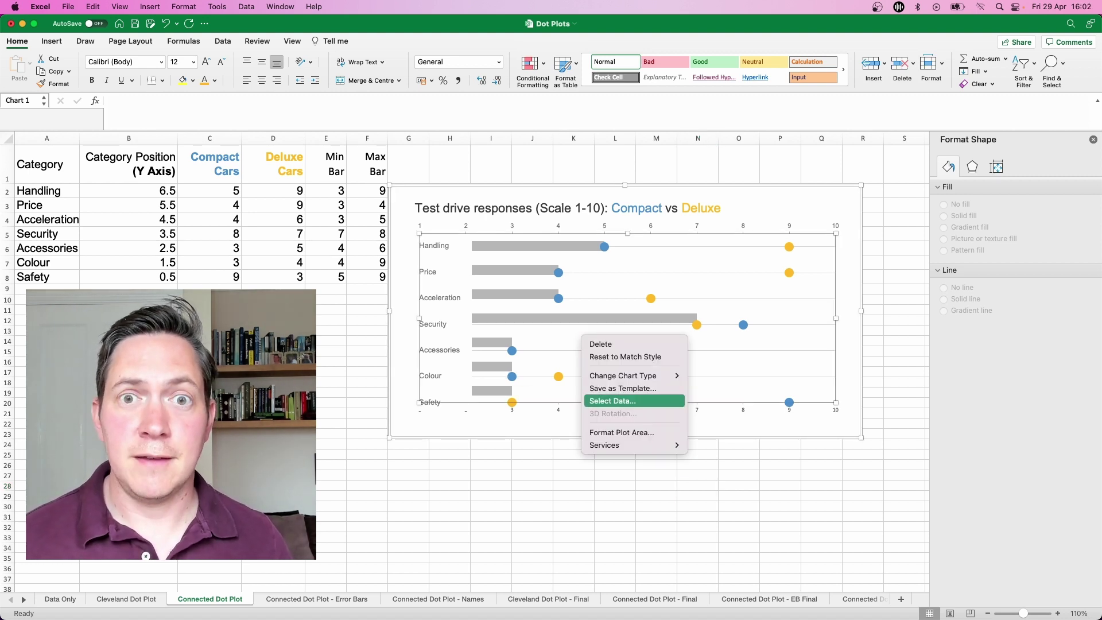
pyautogui.click(613, 401)
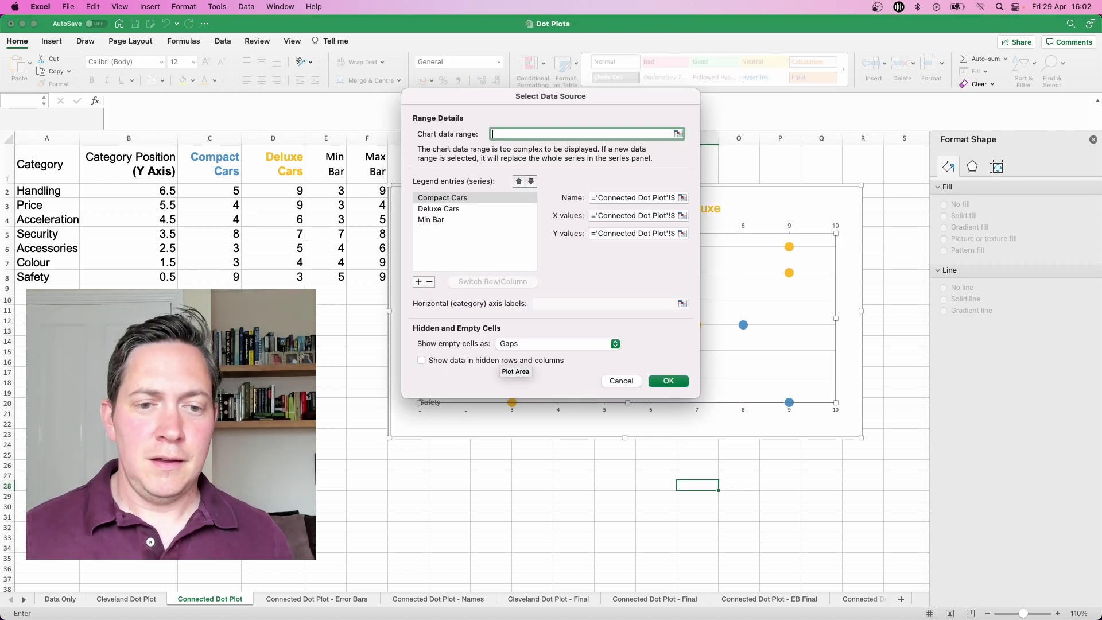
pyautogui.click(419, 281)
pyautogui.click(632, 197)
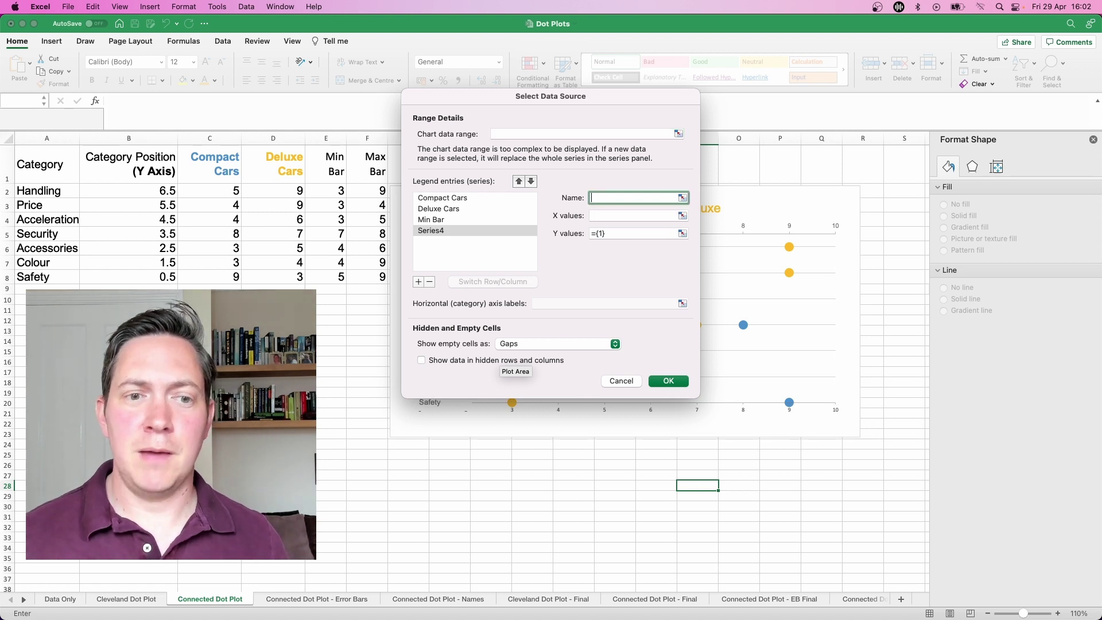
pyautogui.click(367, 164)
pyautogui.press('Tab')
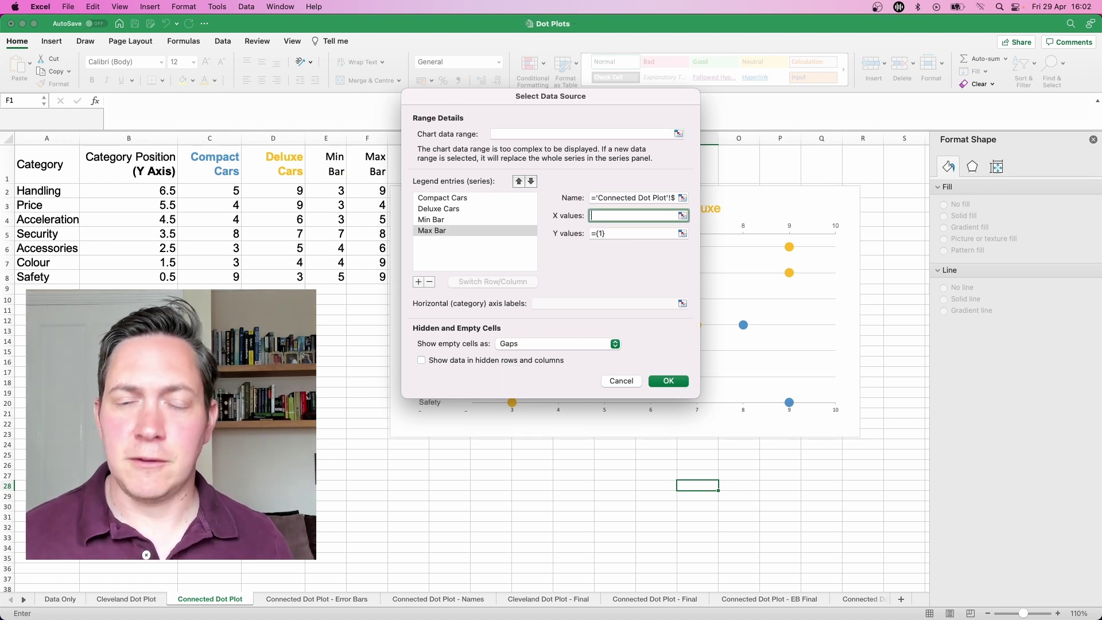
# Set the Max Bar series' X values to B2:B8 and Y values to F2:F8, and apply the data source changes.
pyautogui.moveTo(165, 191); pyautogui.dragTo(166, 276)
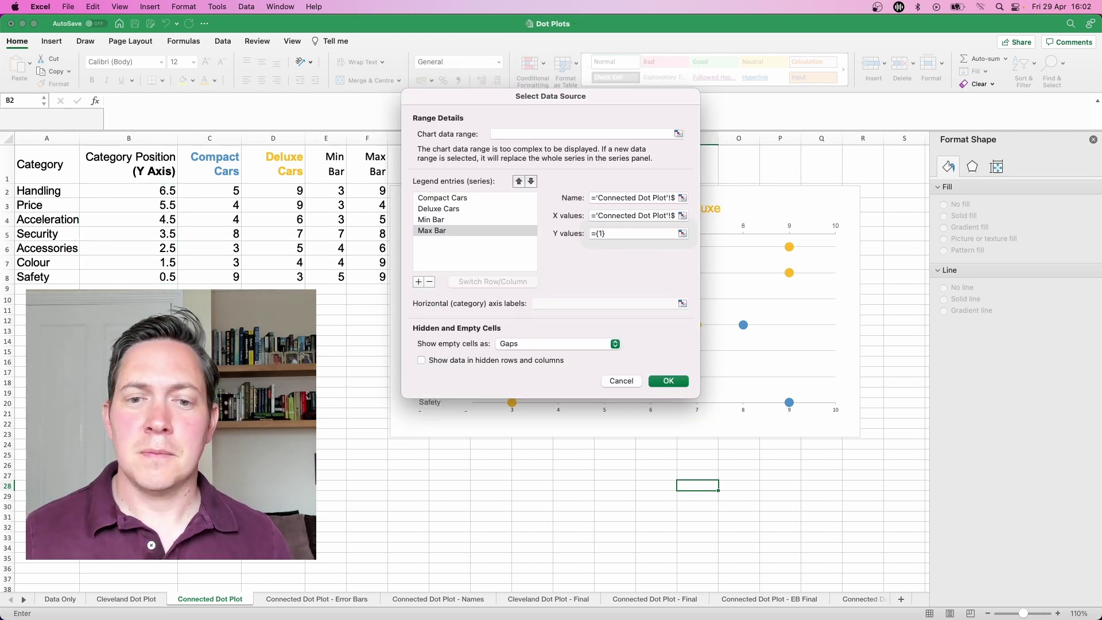
pyautogui.press('Tab')
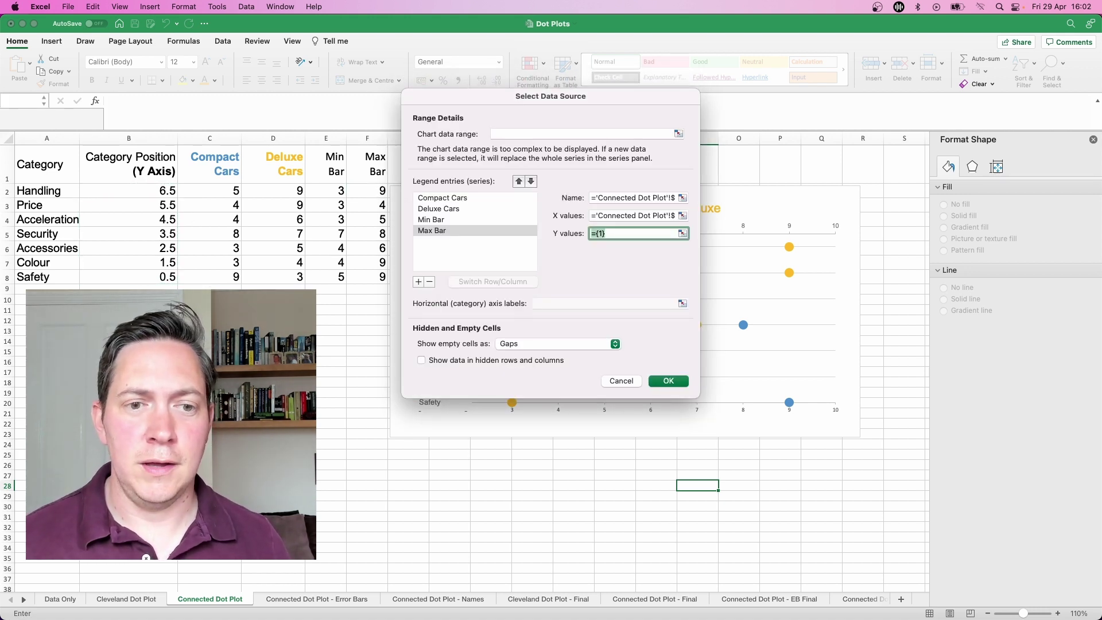
pyautogui.click(367, 190)
pyautogui.moveTo(367, 191); pyautogui.dragTo(368, 276)
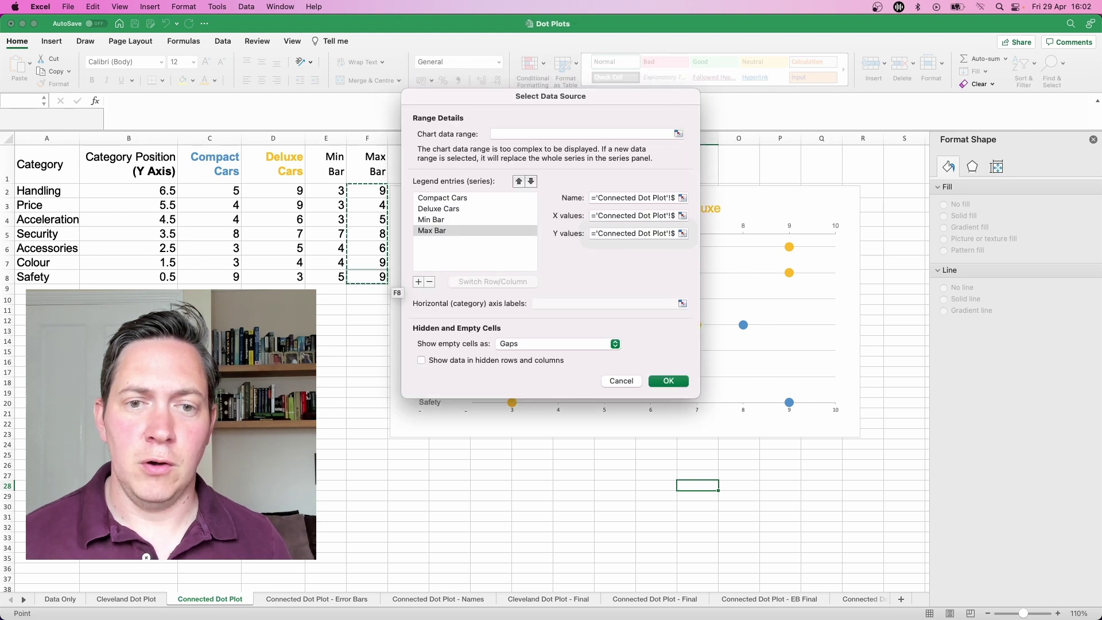
pyautogui.click(668, 381)
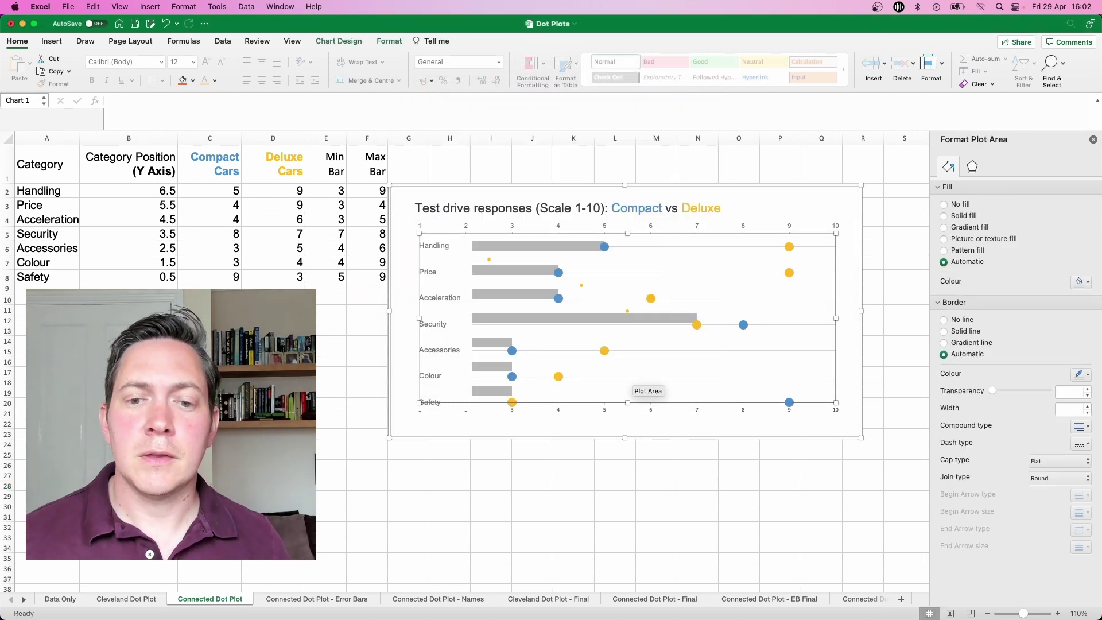
# Change the chart type of the new Max Bar series to a 2-D clustered bar.
pyautogui.rightClick(581, 286)
pyautogui.moveTo(643, 323)
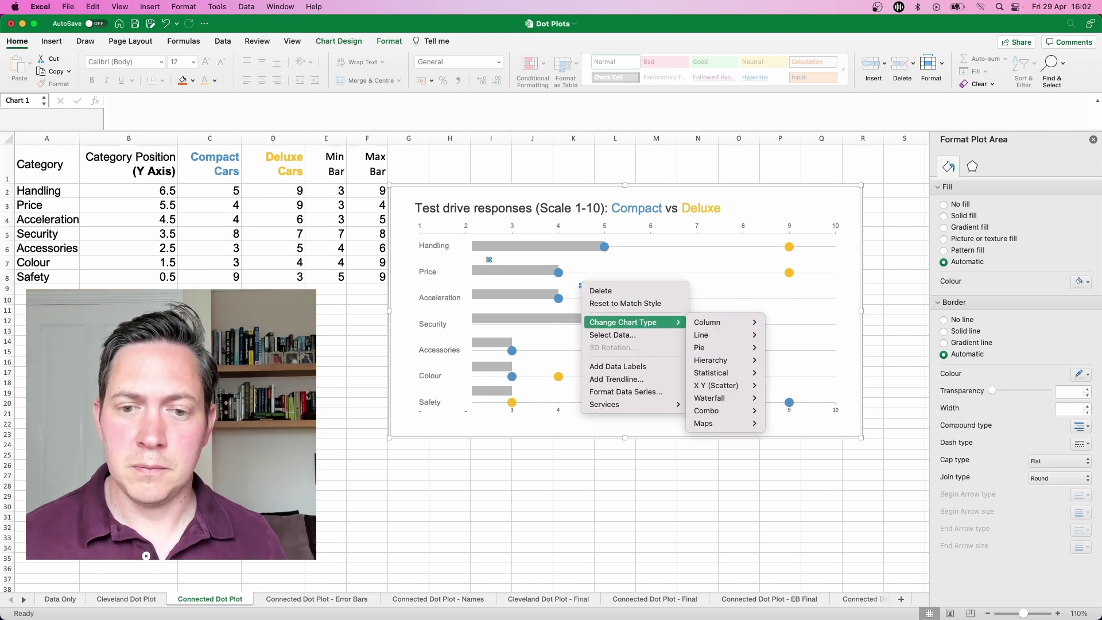
pyautogui.moveTo(707, 322)
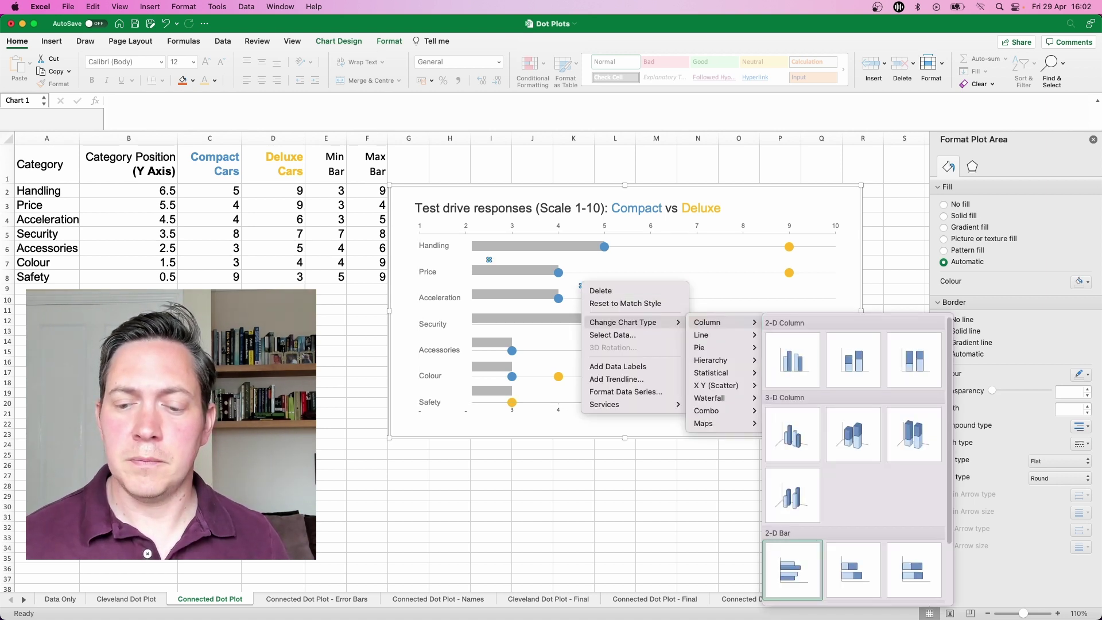
pyautogui.click(792, 570)
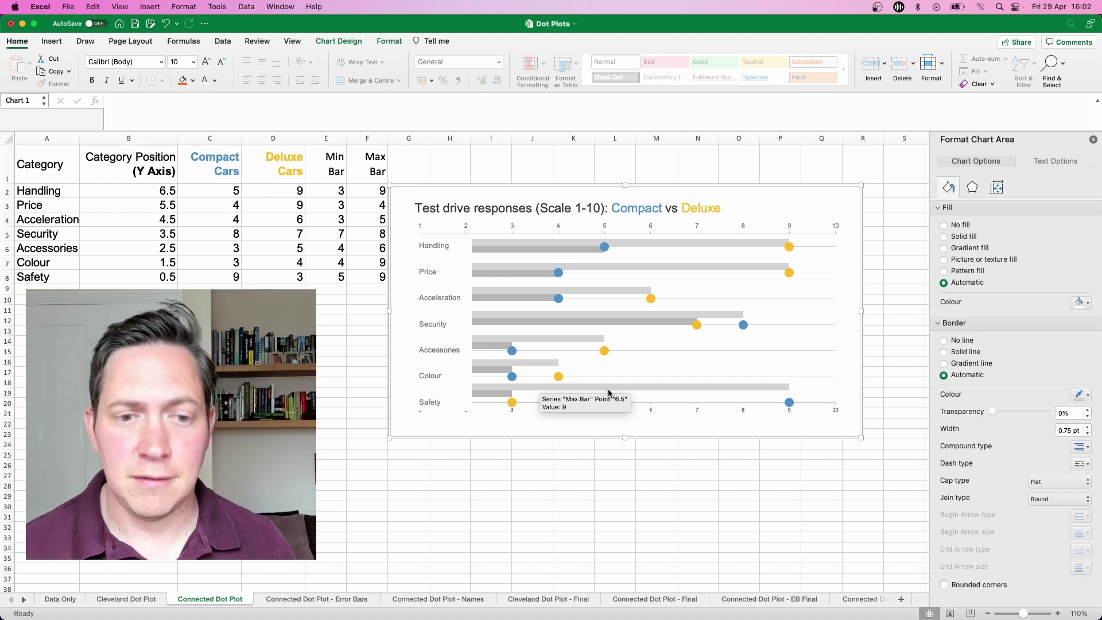
# Give the chart's vertical value axis labels a visible dark font colour and set the axis minimum to 0.0.
pyautogui.press('Down')
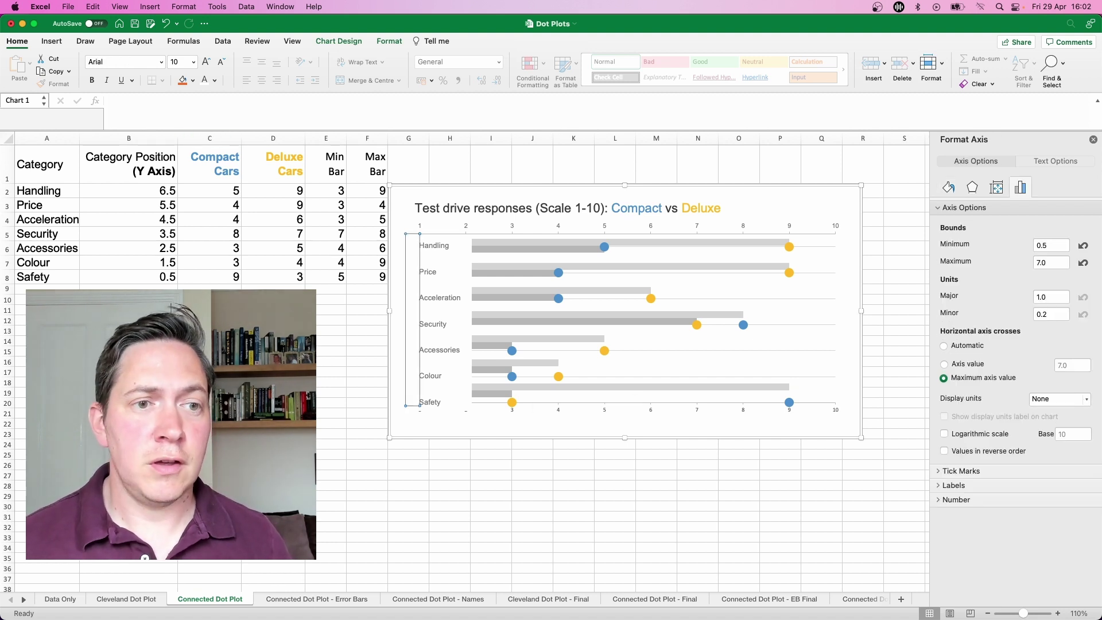
pyautogui.click(214, 80)
pyautogui.click(208, 181)
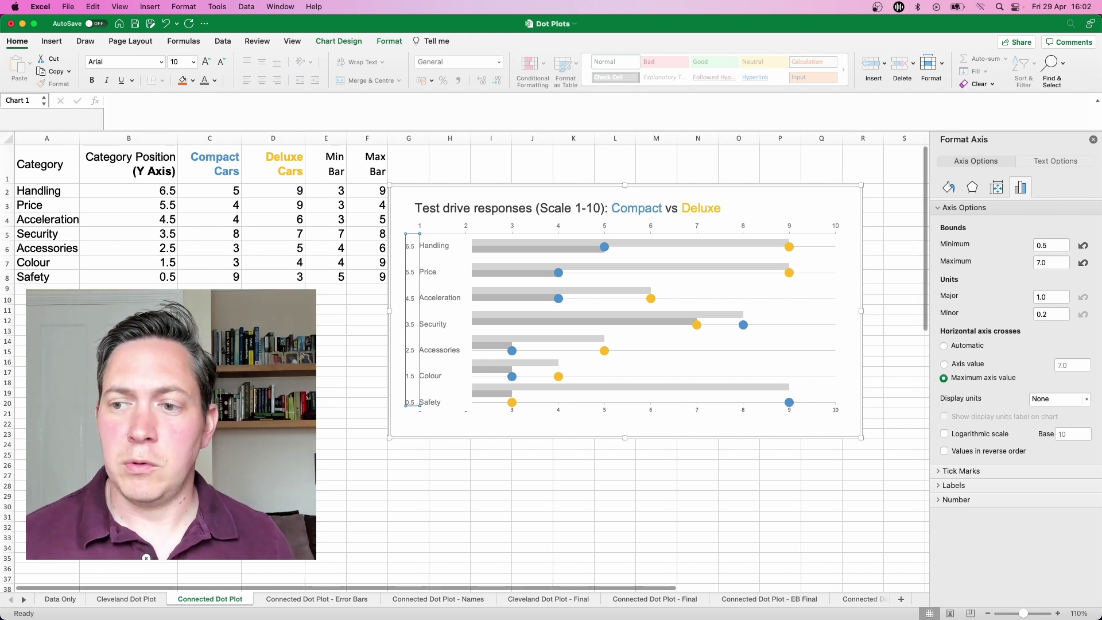
pyautogui.click(1049, 245)
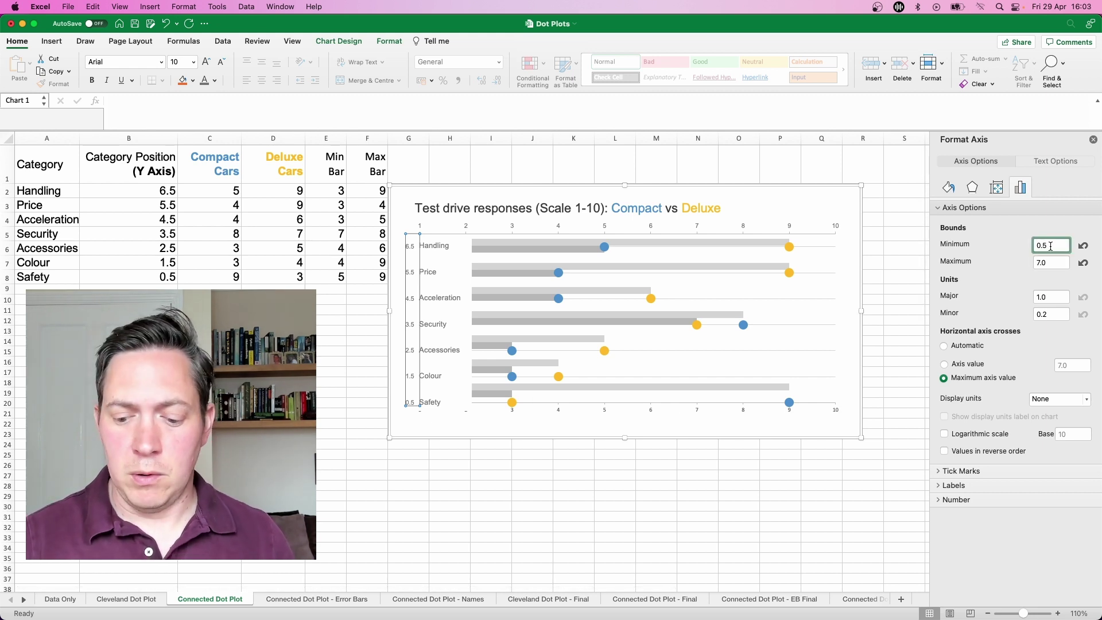
pyautogui.press('Tab')
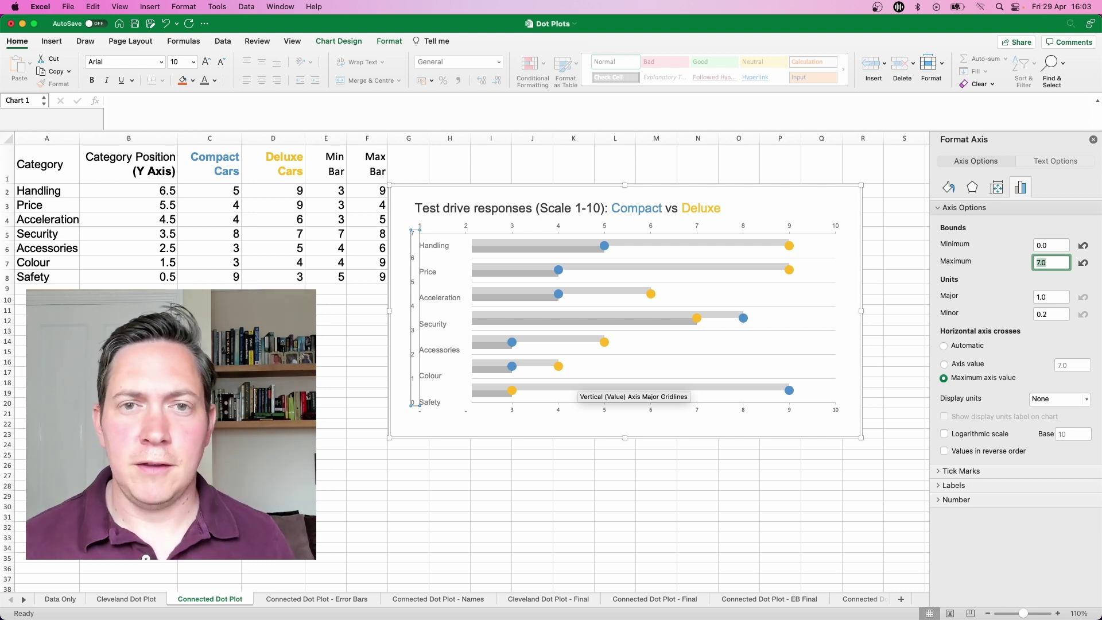
# Set the series overlap of the Max Bar and Min Bar bars to 100%.
pyautogui.click(533, 266)
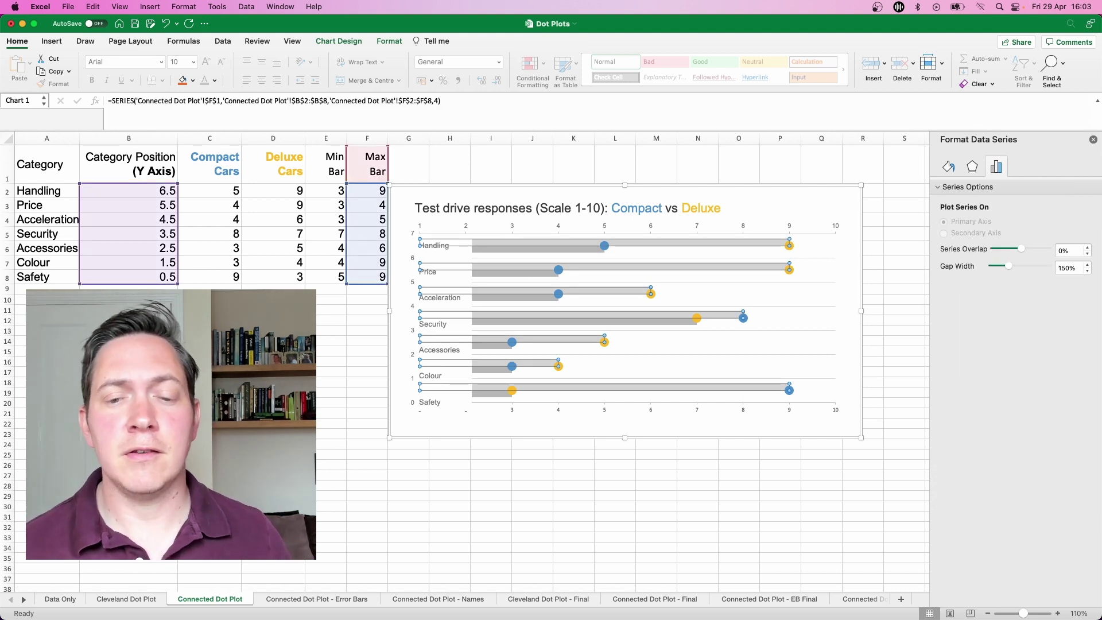
pyautogui.rightClick(668, 246)
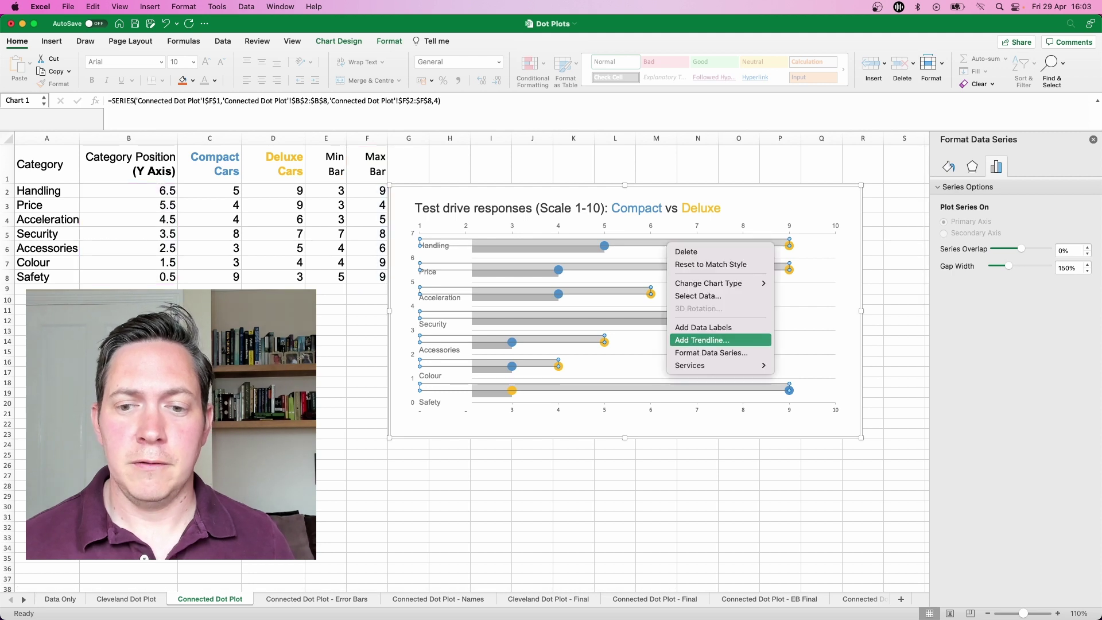
pyautogui.click(712, 353)
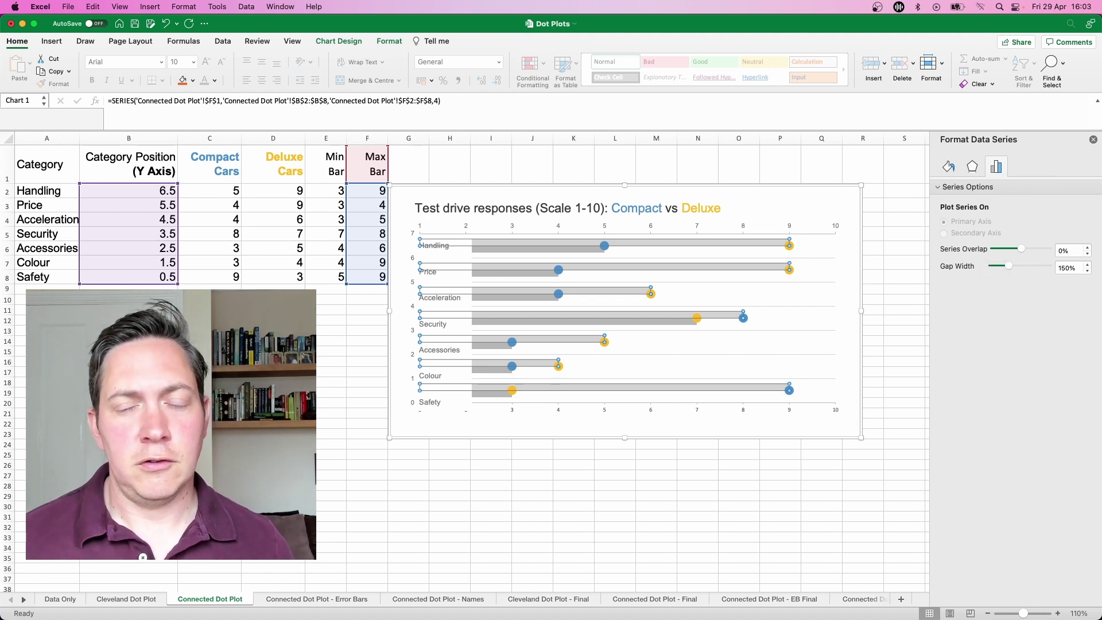
pyautogui.moveTo(1022, 249); pyautogui.dragTo(1049, 249)
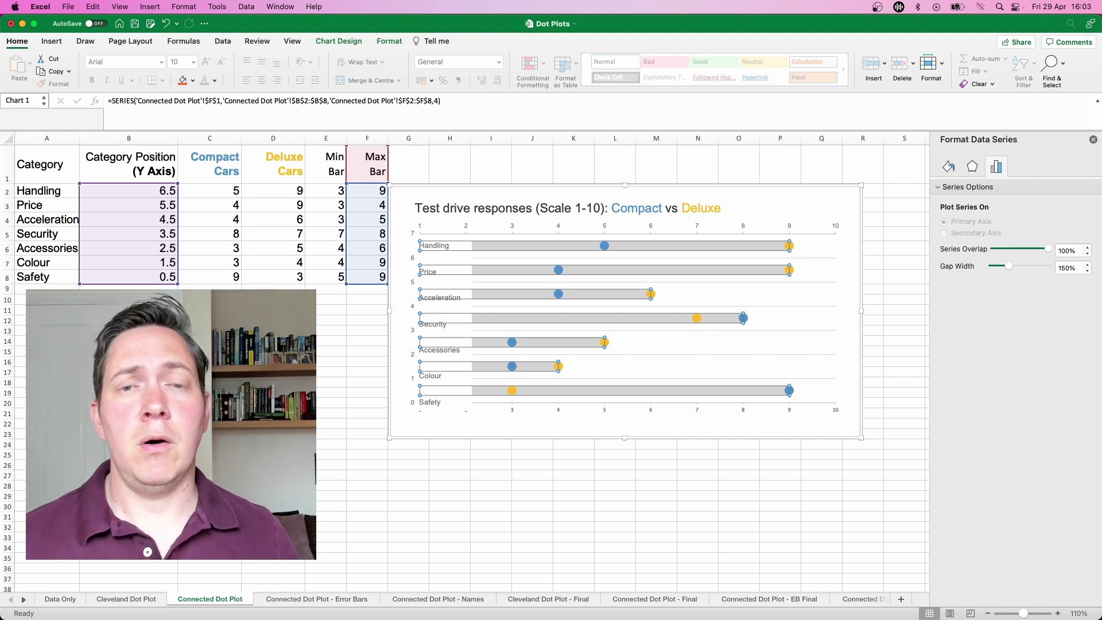
pyautogui.click(738, 475)
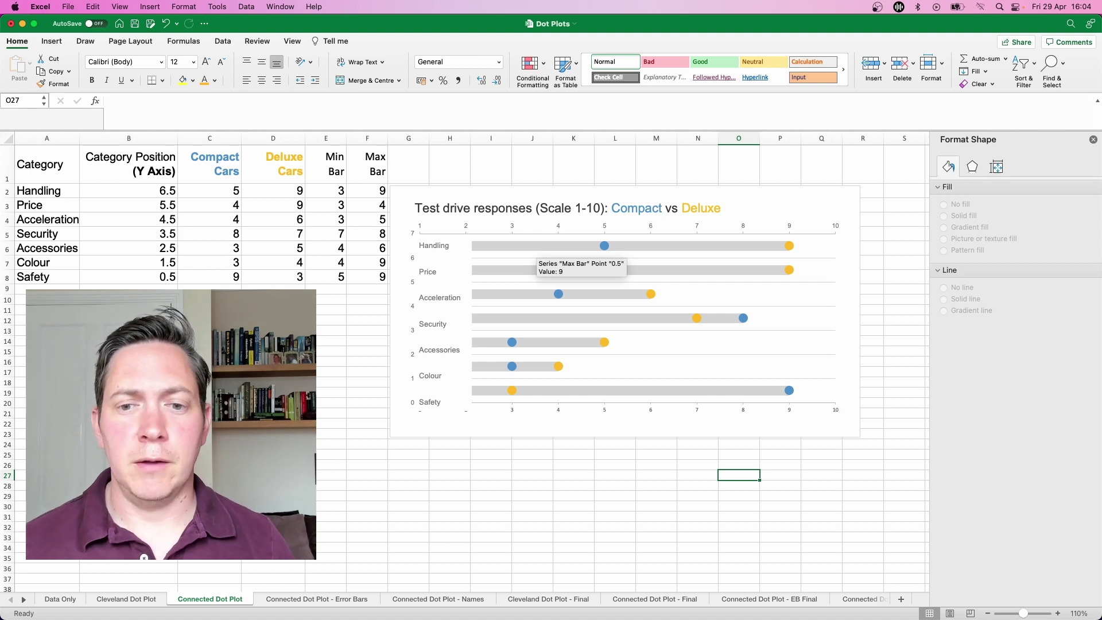
# Move the Max Bar series above Min Bar in the chart's series order and apply the change.
pyautogui.click(634, 247)
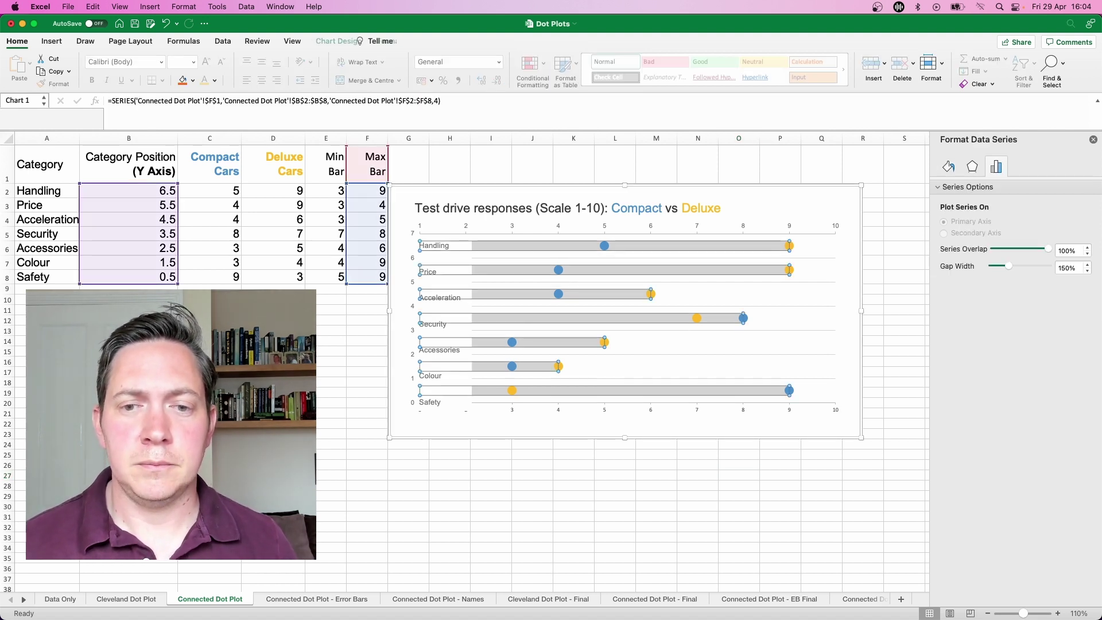
pyautogui.rightClick(634, 246)
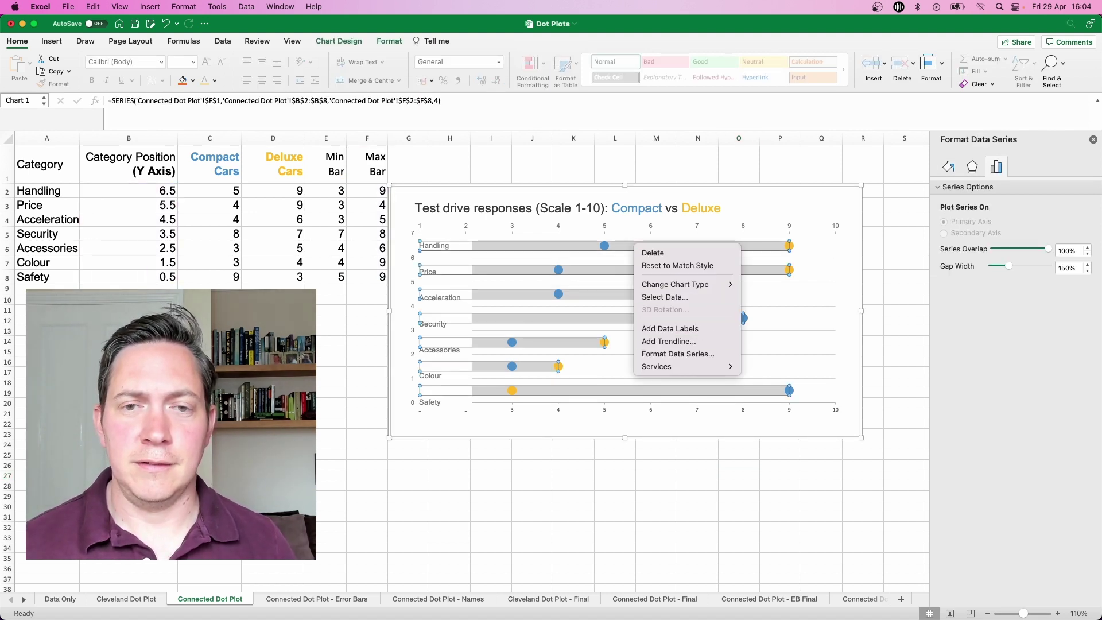
pyautogui.click(665, 297)
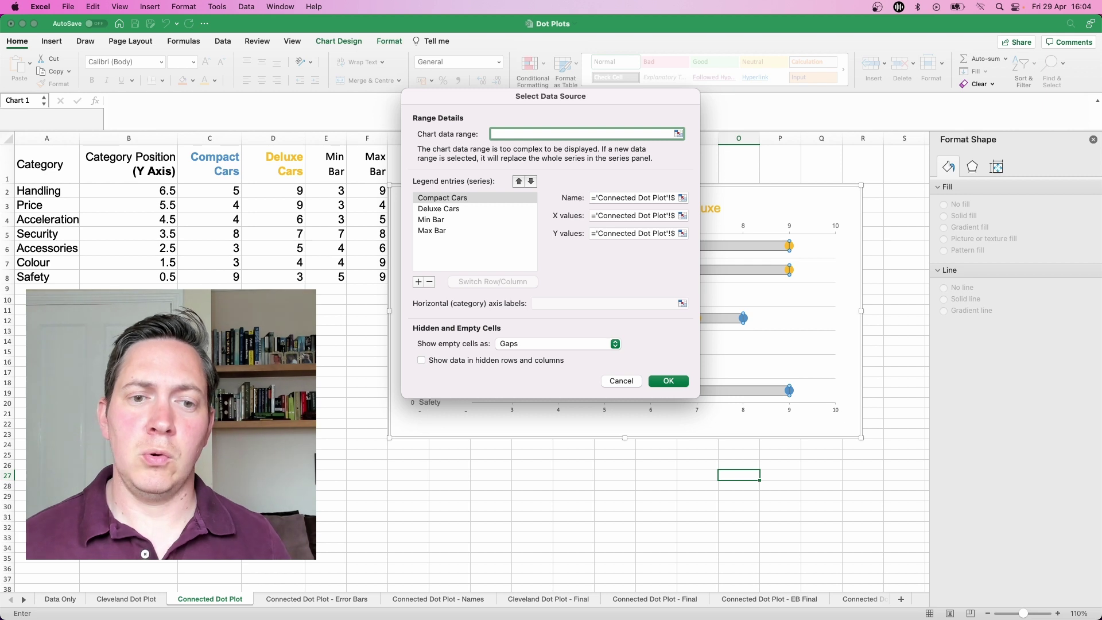
pyautogui.click(442, 198)
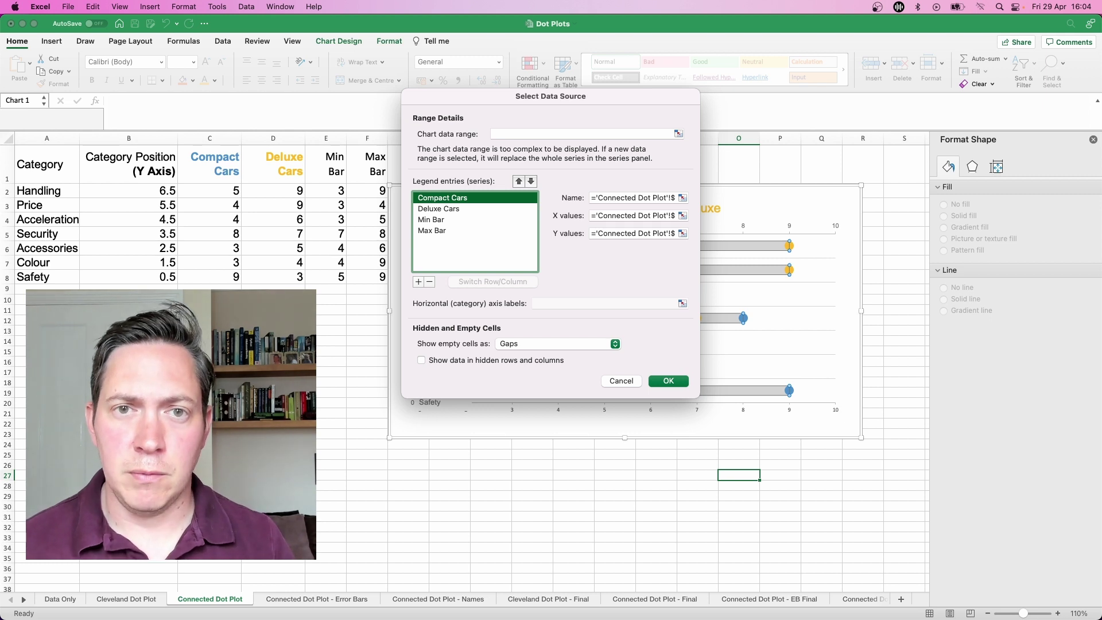
pyautogui.click(432, 230)
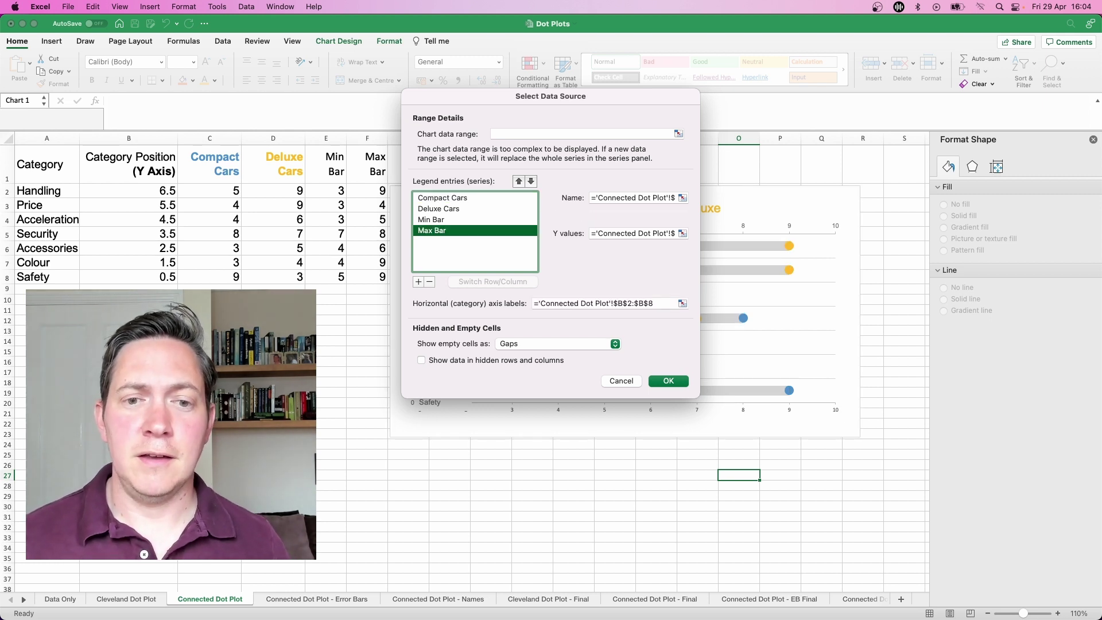
pyautogui.click(519, 181)
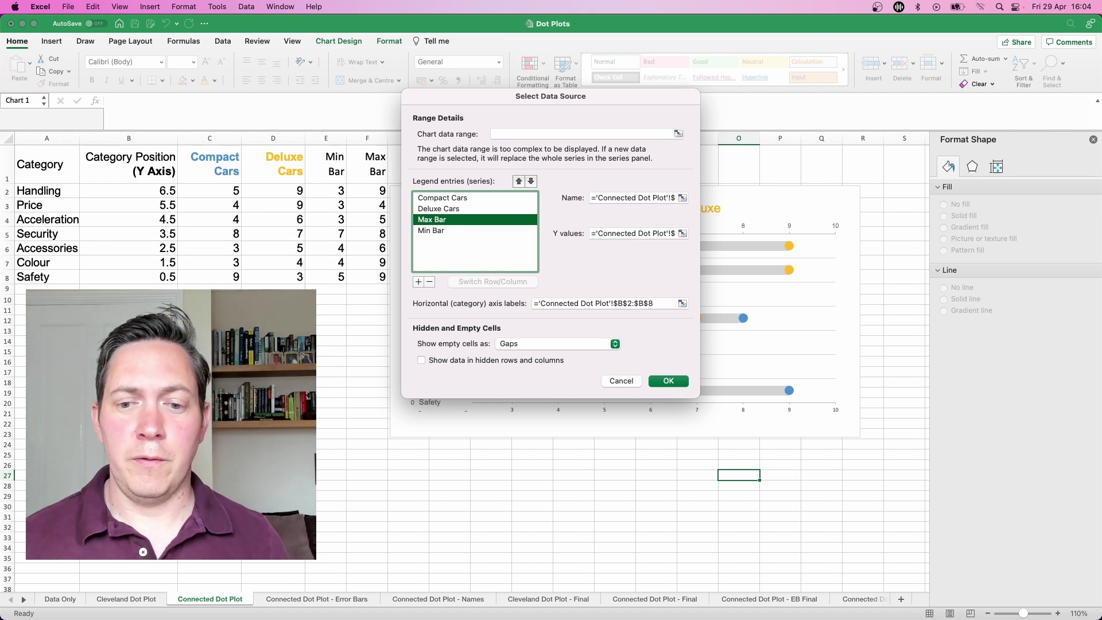
pyautogui.press('Return')
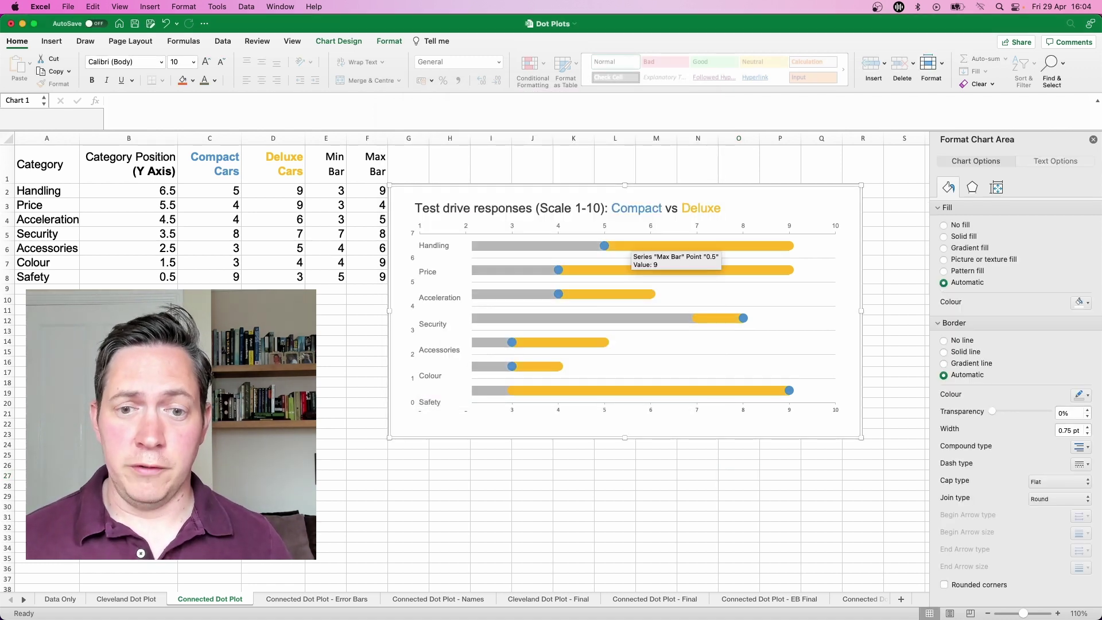
# Change the Min Bar bars' solid fill to white from the theme colours.
pyautogui.click(556, 249)
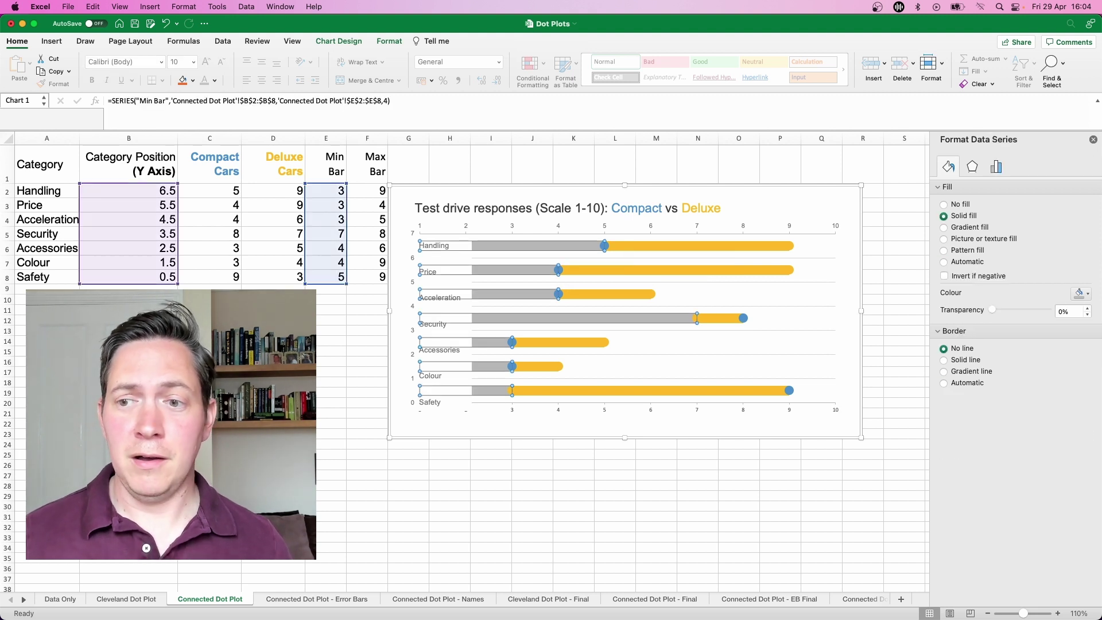
pyautogui.click(1081, 294)
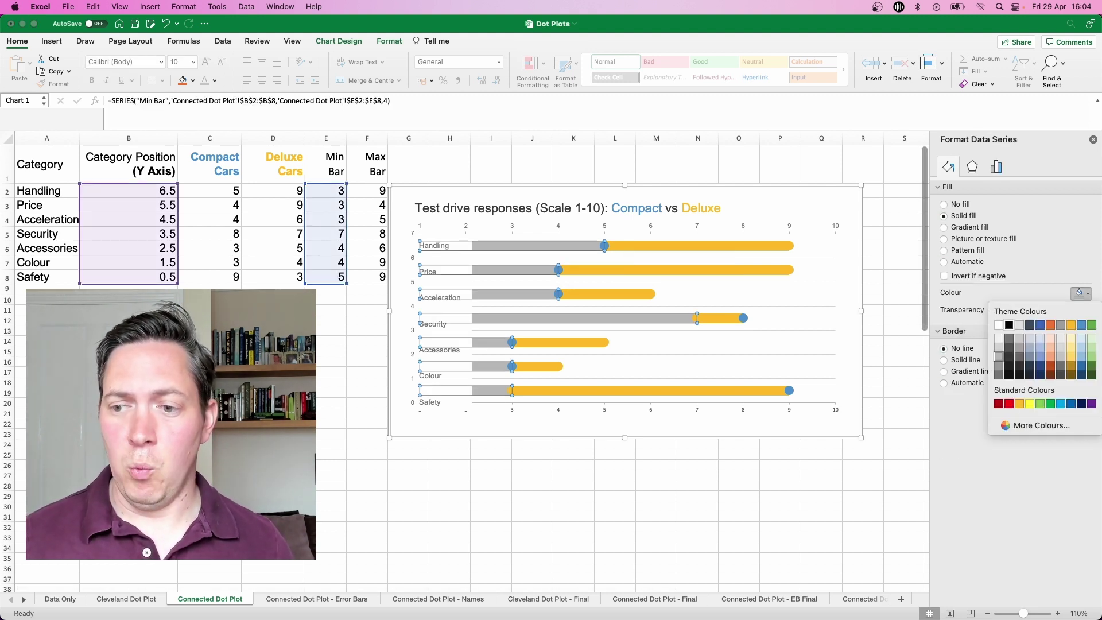
pyautogui.click(999, 325)
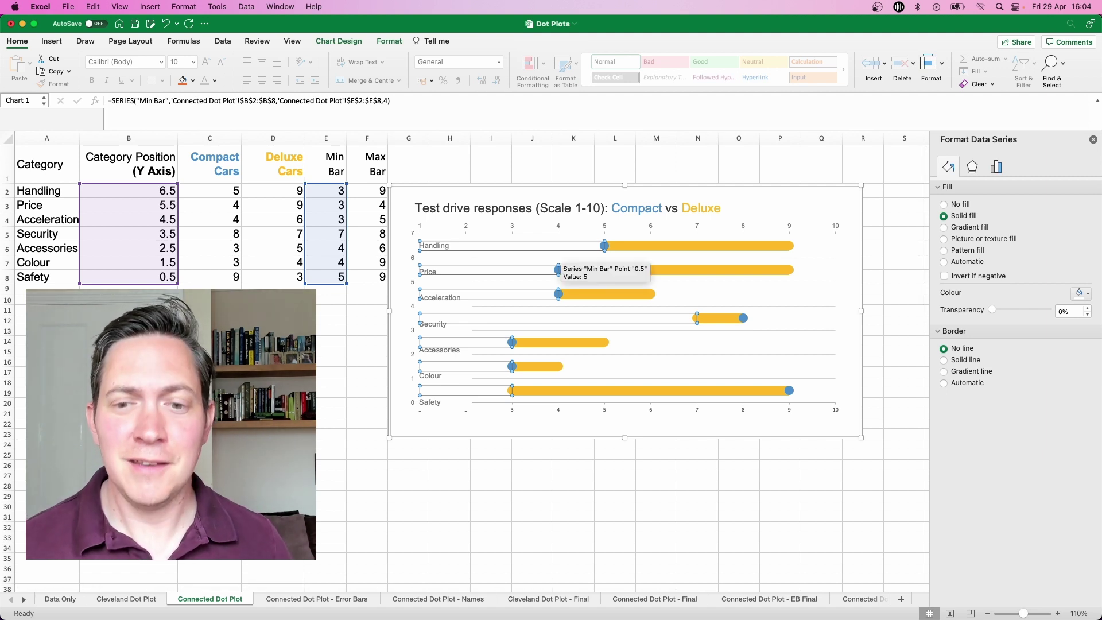
# Give the Max Bar bars a solid light grey fill from the theme colours.
pyautogui.click(738, 248)
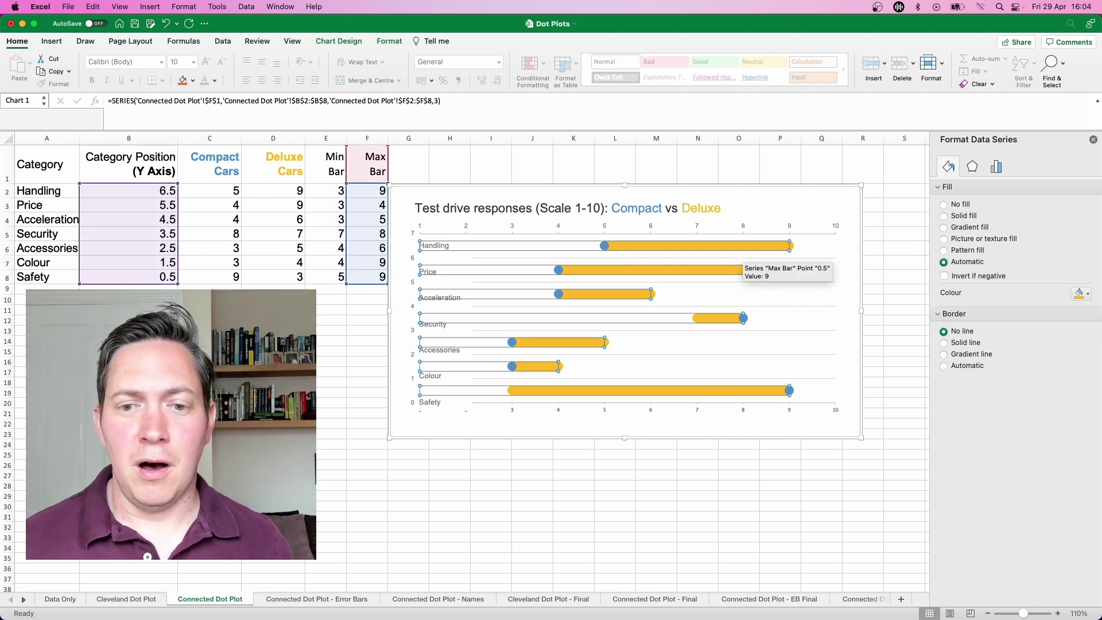
pyautogui.click(944, 216)
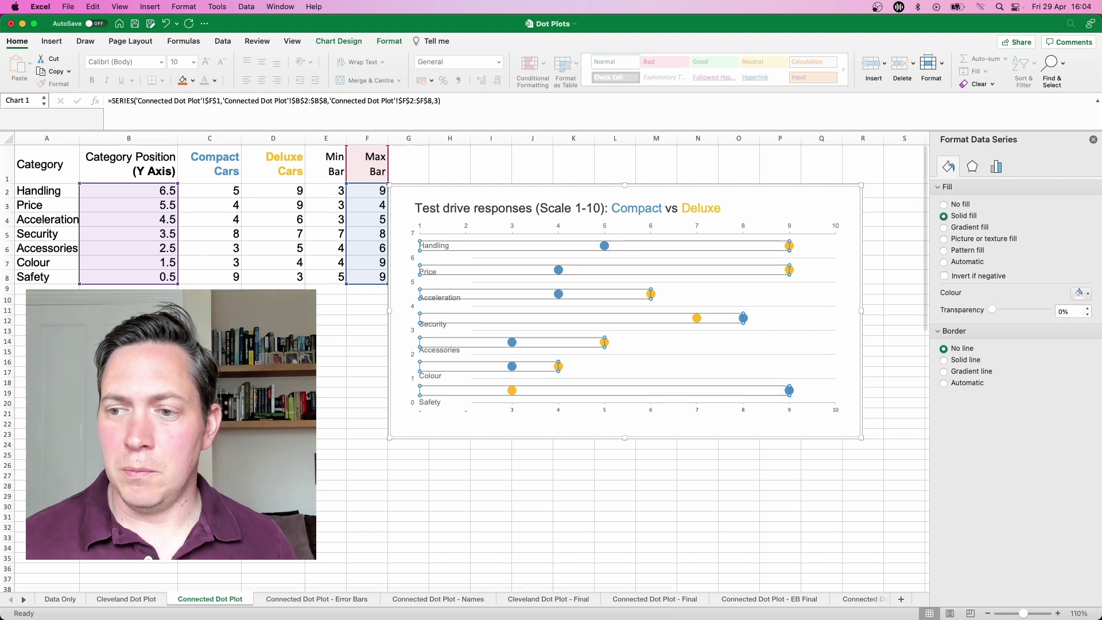
pyautogui.click(1082, 293)
pyautogui.click(999, 347)
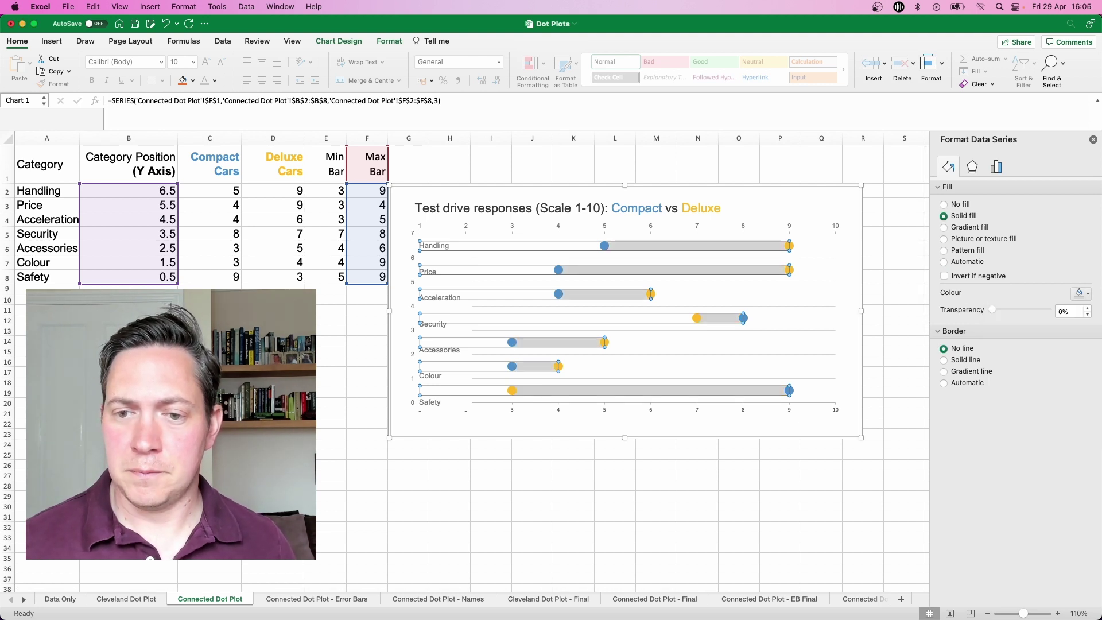
pyautogui.click(739, 506)
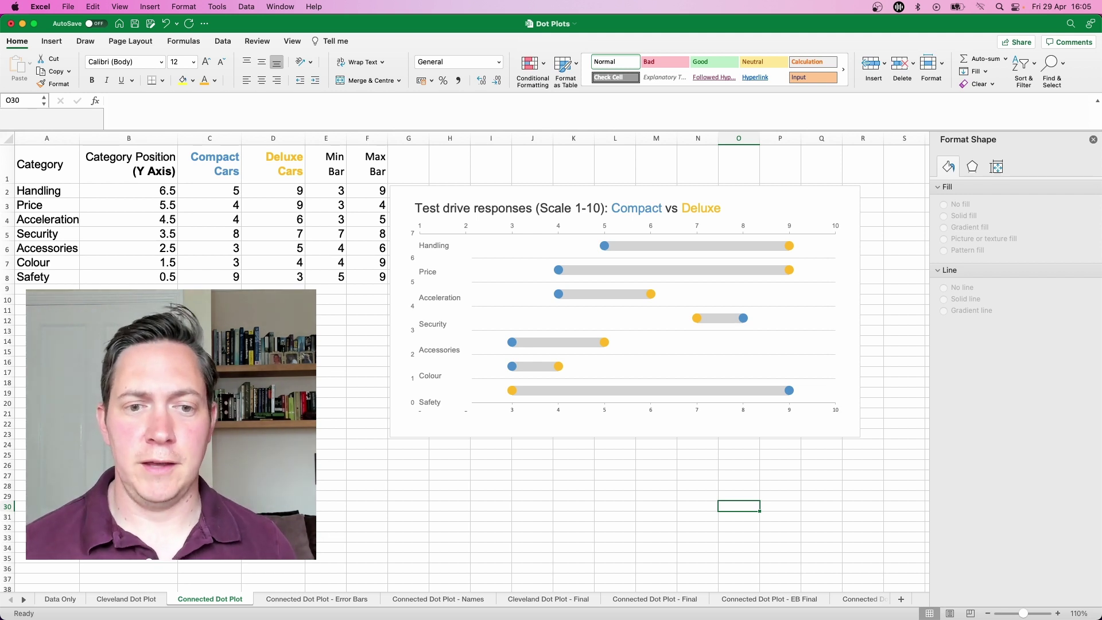
# Delete the chart's lower horizontal axis, its vertical number axis and the horizontal gridlines.
pyautogui.click(628, 409)
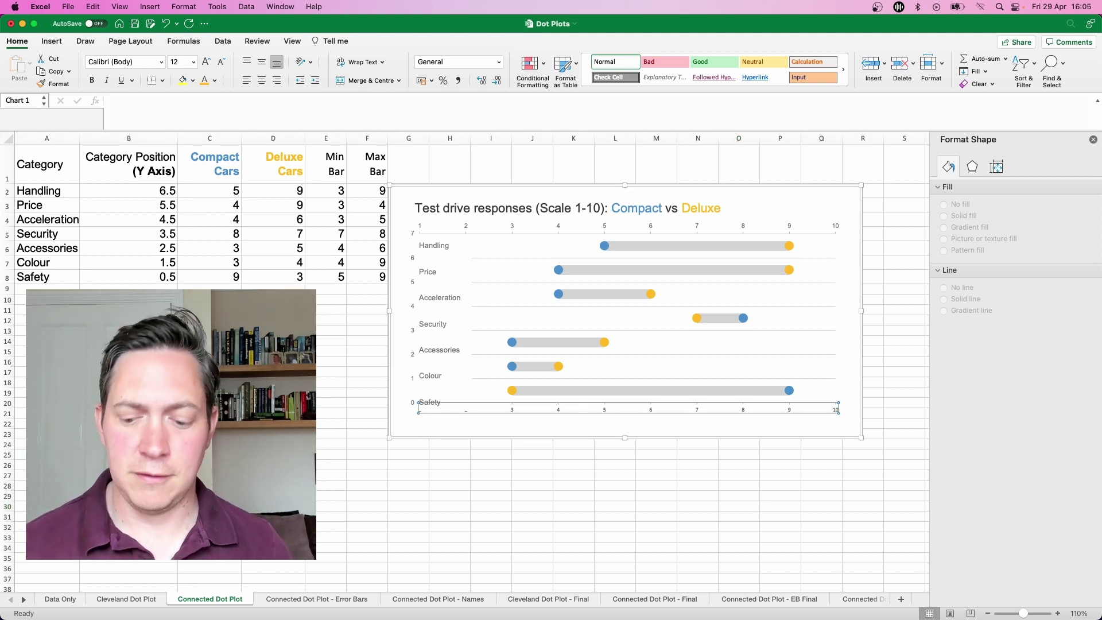
pyautogui.press('Delete')
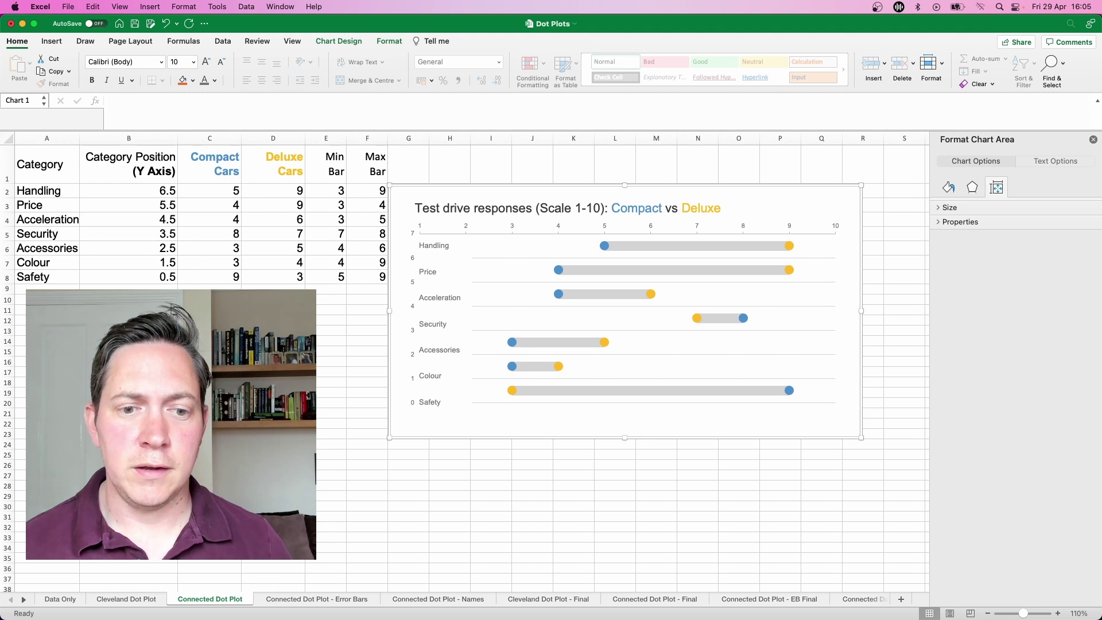
pyautogui.click(413, 317)
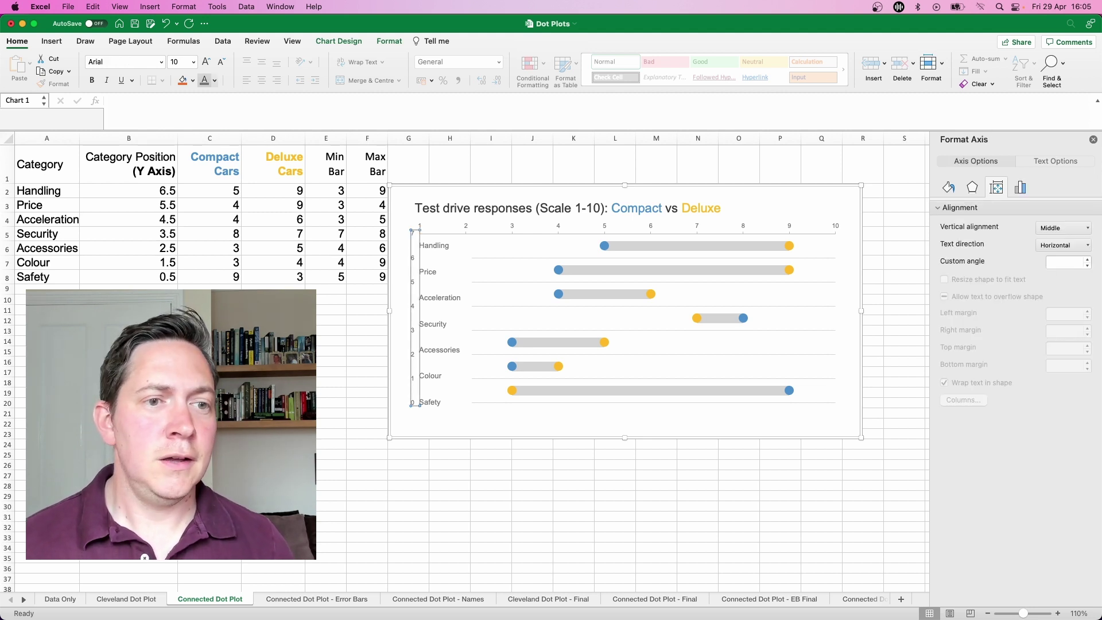
pyautogui.press('Delete')
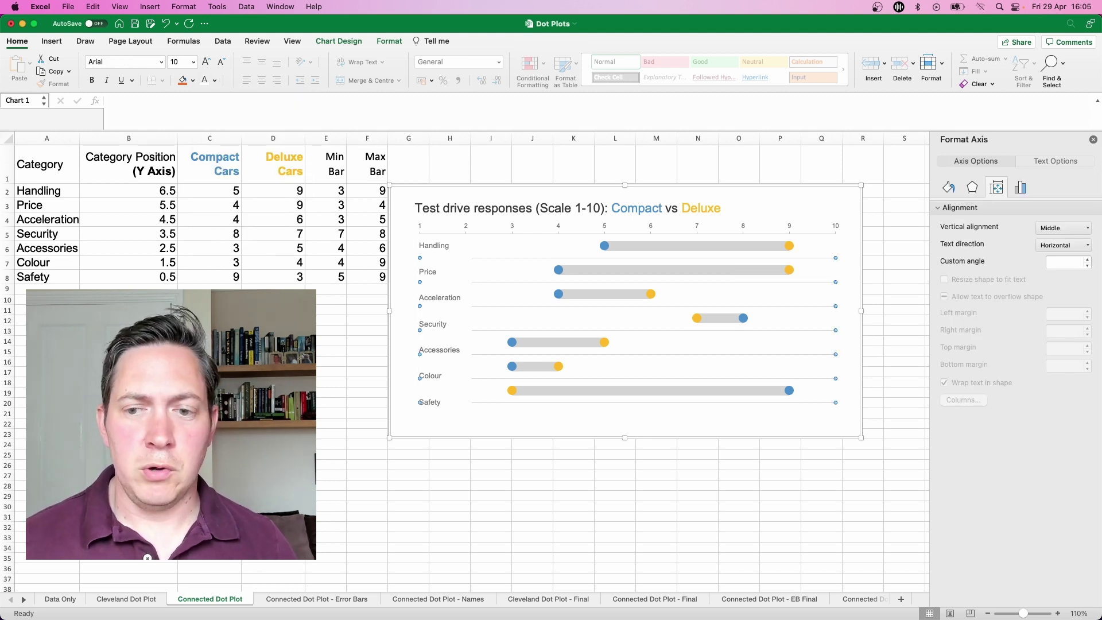
pyautogui.click(741, 258)
pyautogui.press('Delete')
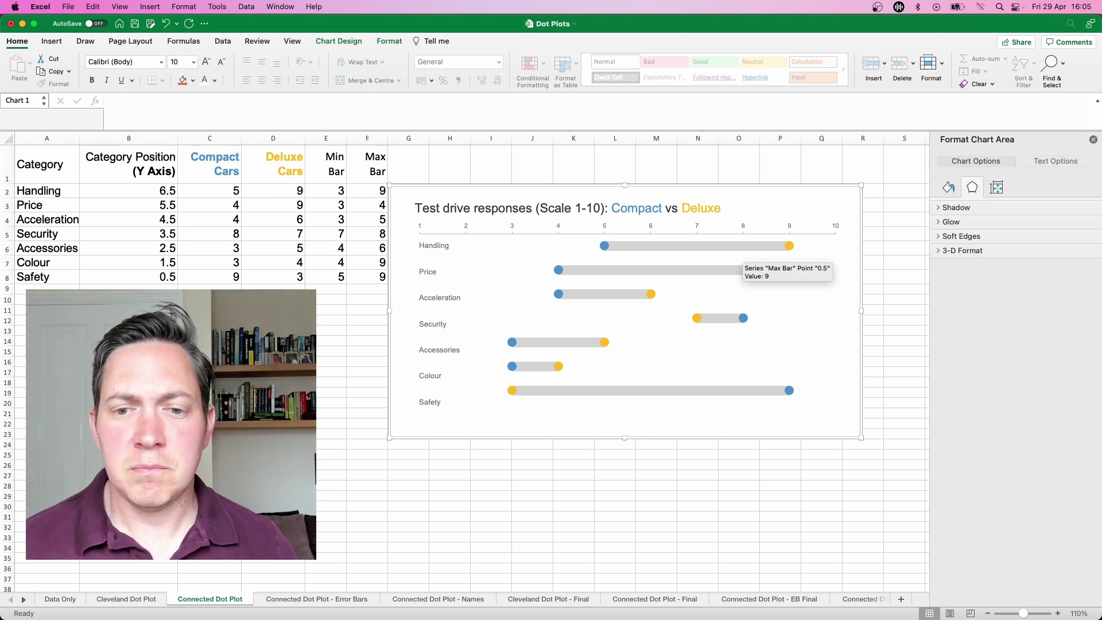
# Thin the connecting bars by setting the Max Bar series' gap width to 300%.
pyautogui.click(740, 269)
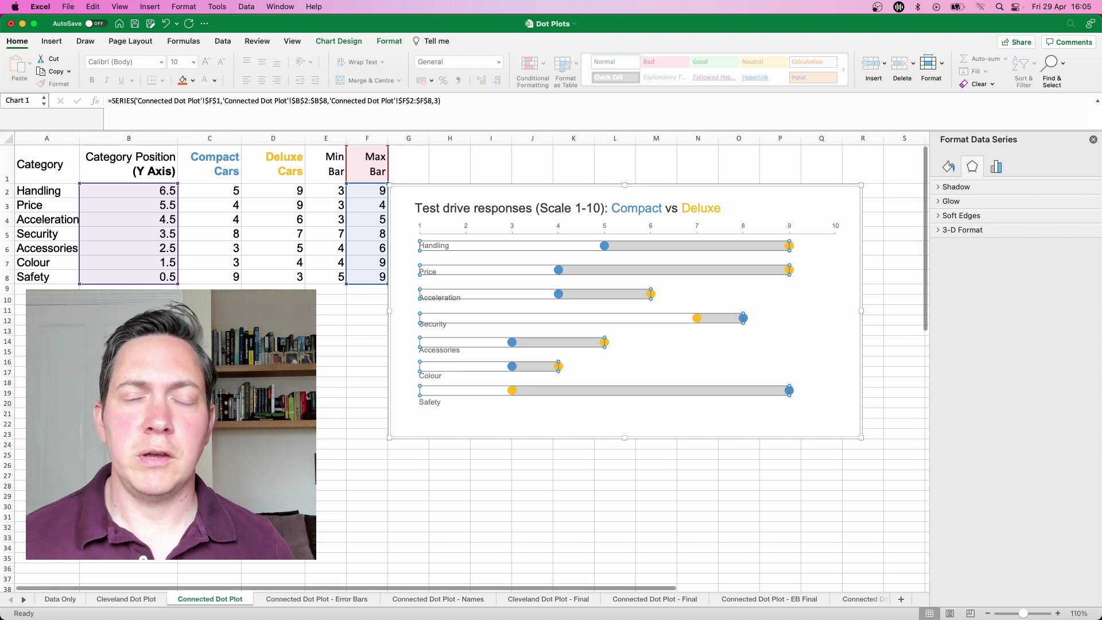
pyautogui.click(949, 166)
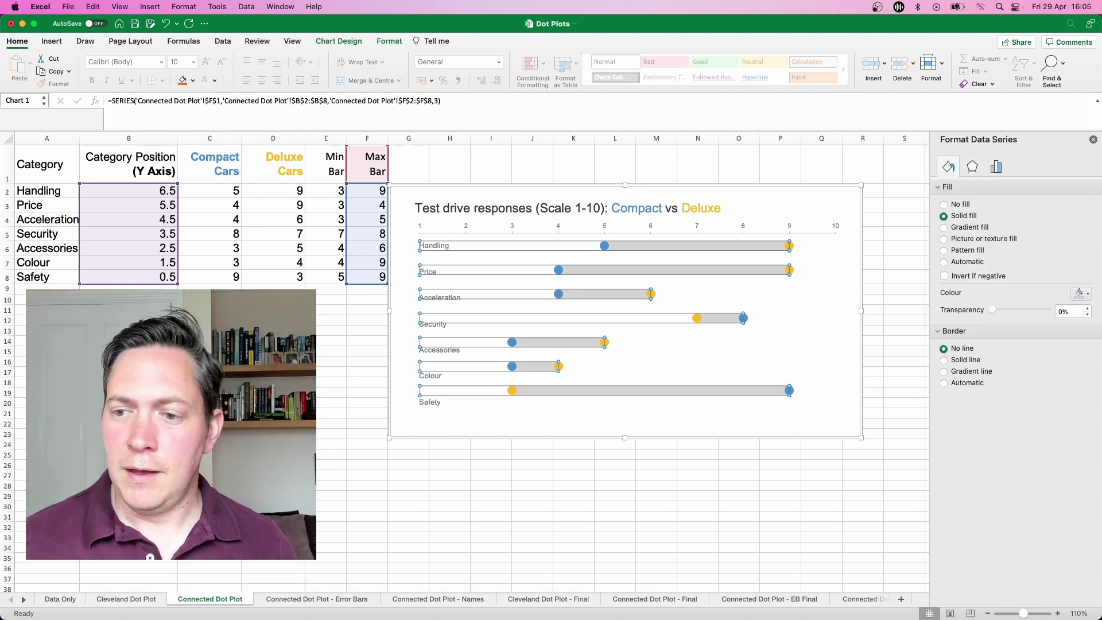
pyautogui.click(996, 167)
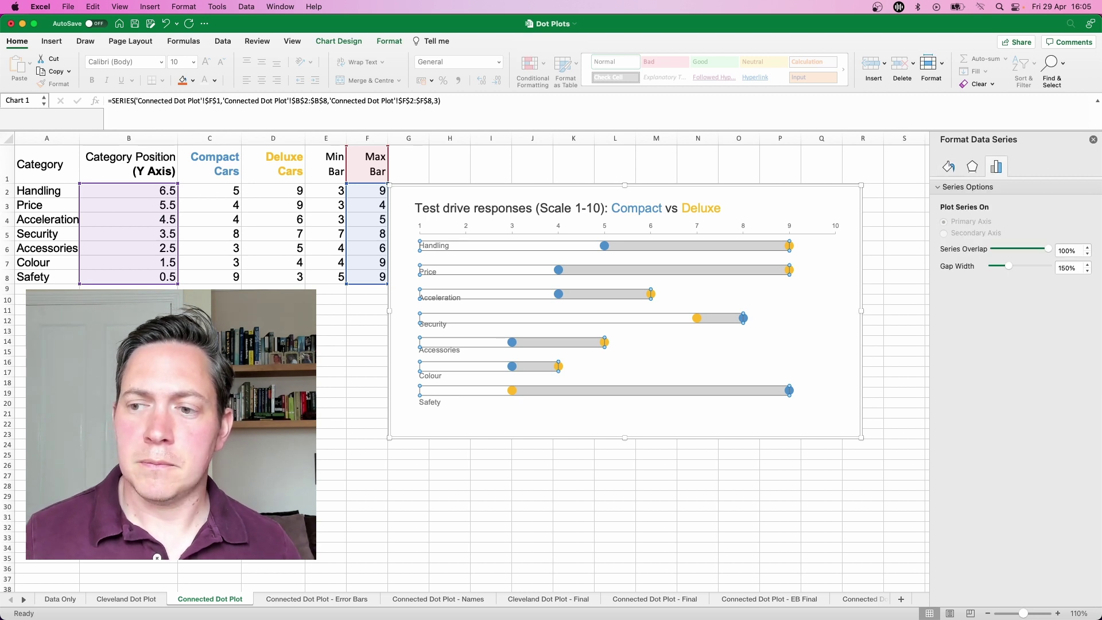
pyautogui.click(1067, 268)
pyautogui.write('300')
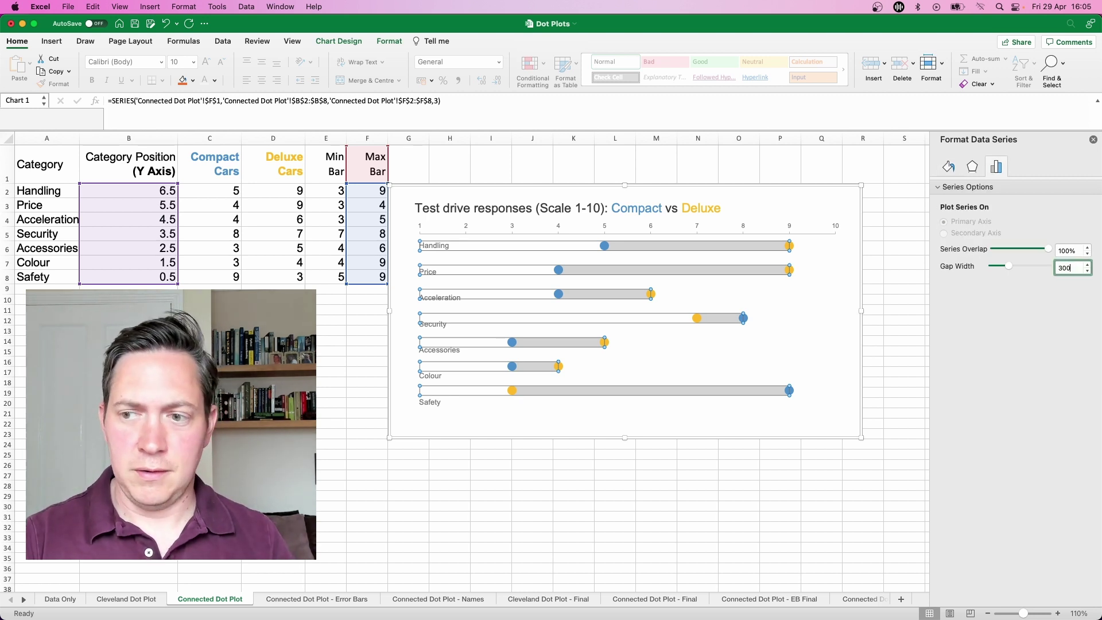
pyautogui.press('Return')
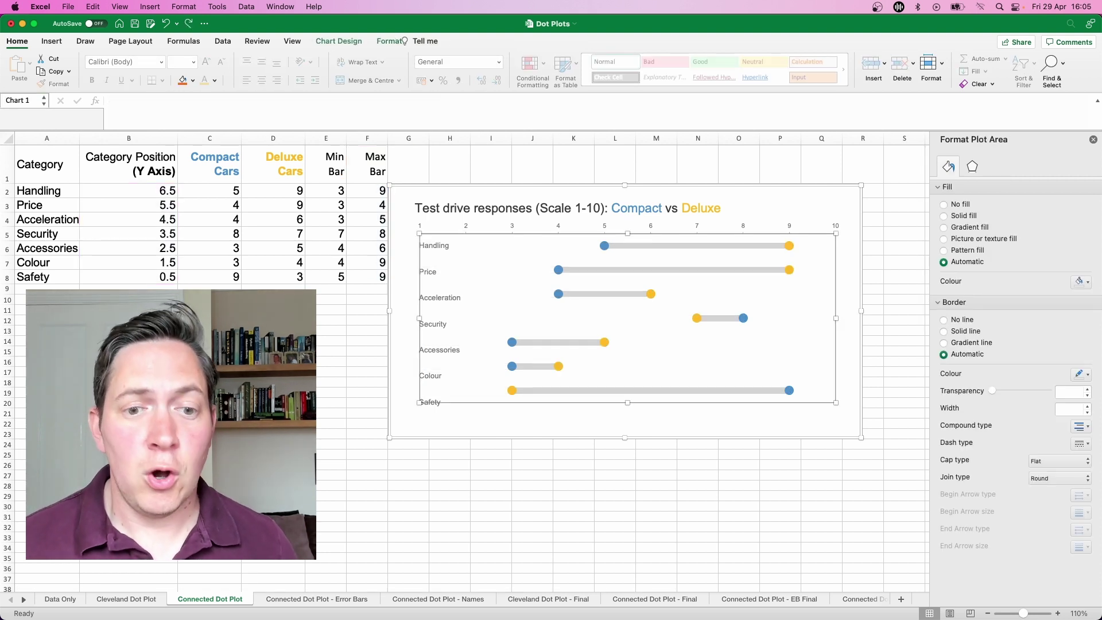
# Extend the plot area's lower edge slightly downwards to line the bars up with the category labels, and deselect the chart.
pyautogui.moveTo(627, 402); pyautogui.dragTo(628, 414)
pyautogui.click(573, 485)
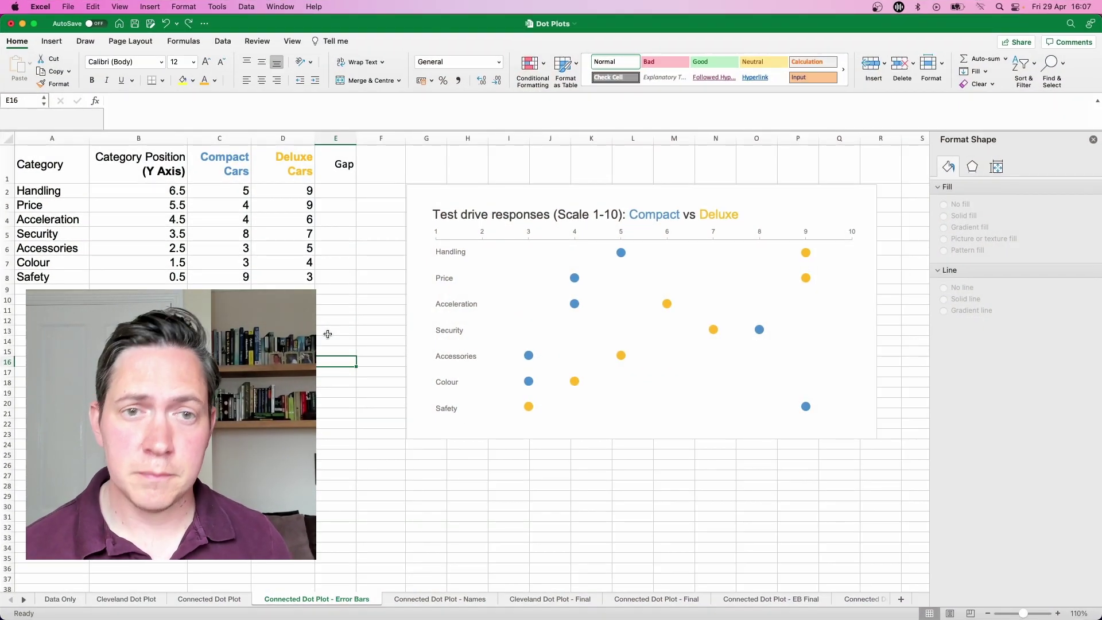
# On the Connected Dot Plot - Error Bars sheet, enter =D2-C2 in E2 as the Handling gap between Deluxe and Compact.
pyautogui.click(336, 191)
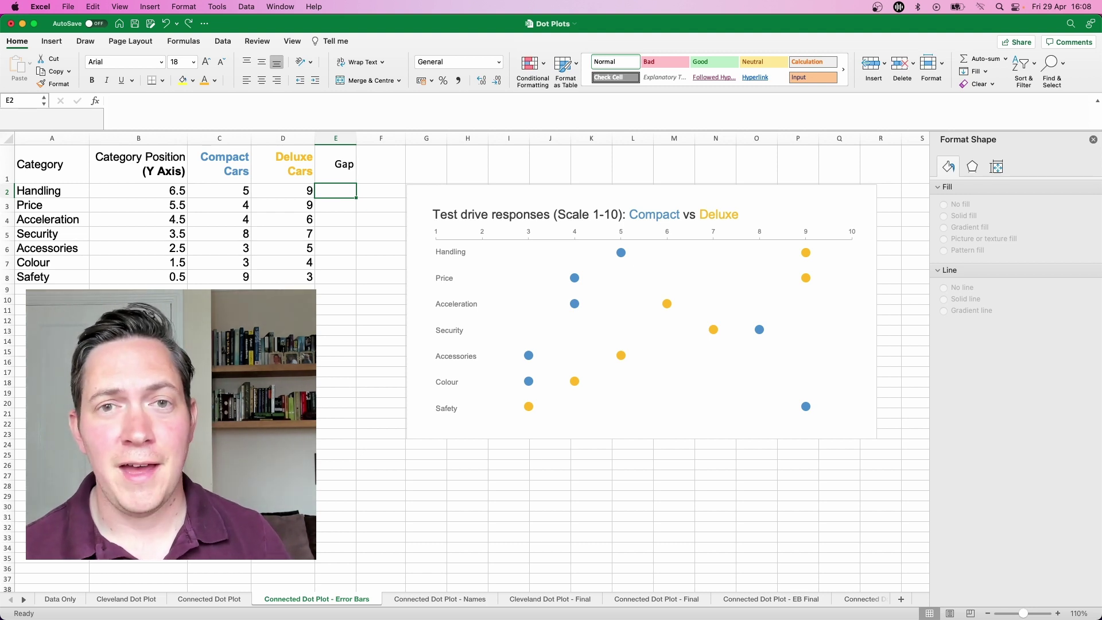
pyautogui.write('=')
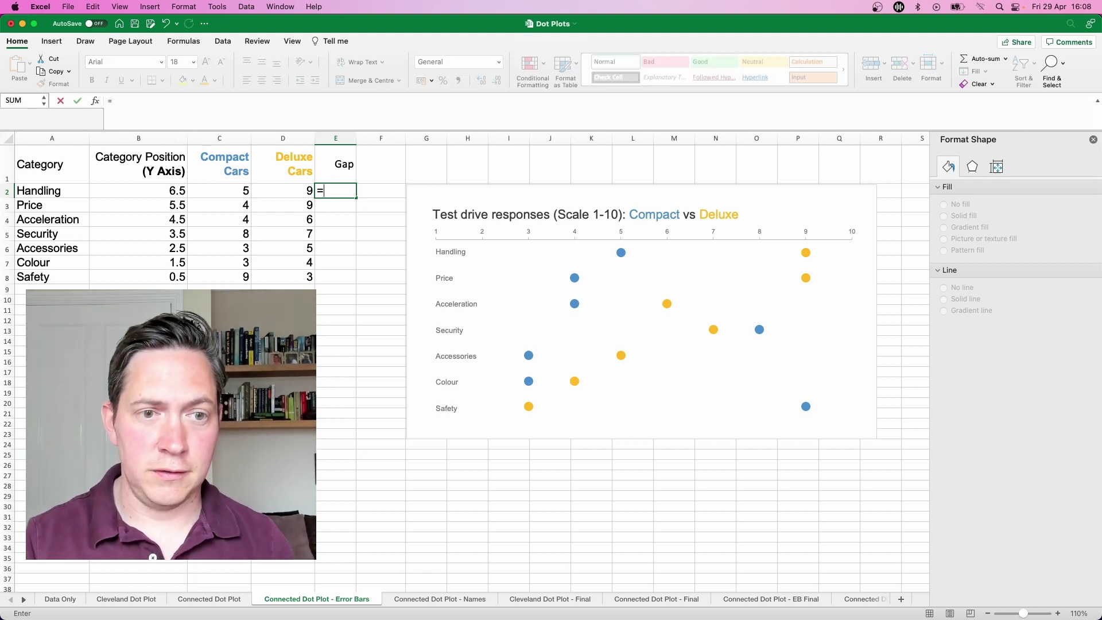
pyautogui.press('Left')
pyautogui.write('-')
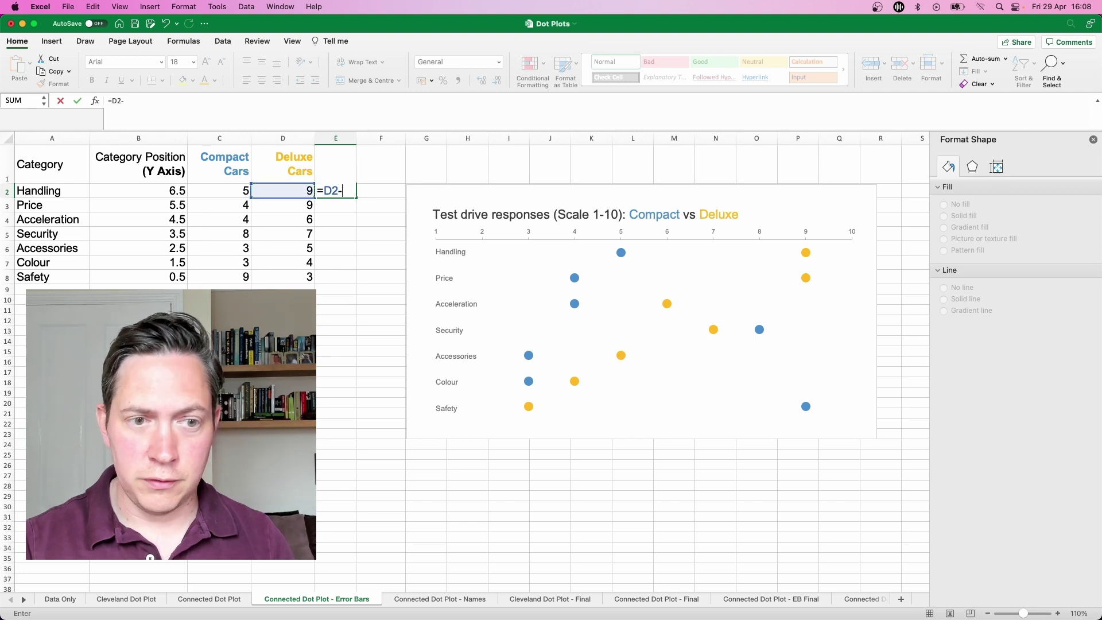
pyautogui.press('Left')
pyautogui.press('Left')
pyautogui.press('Return')
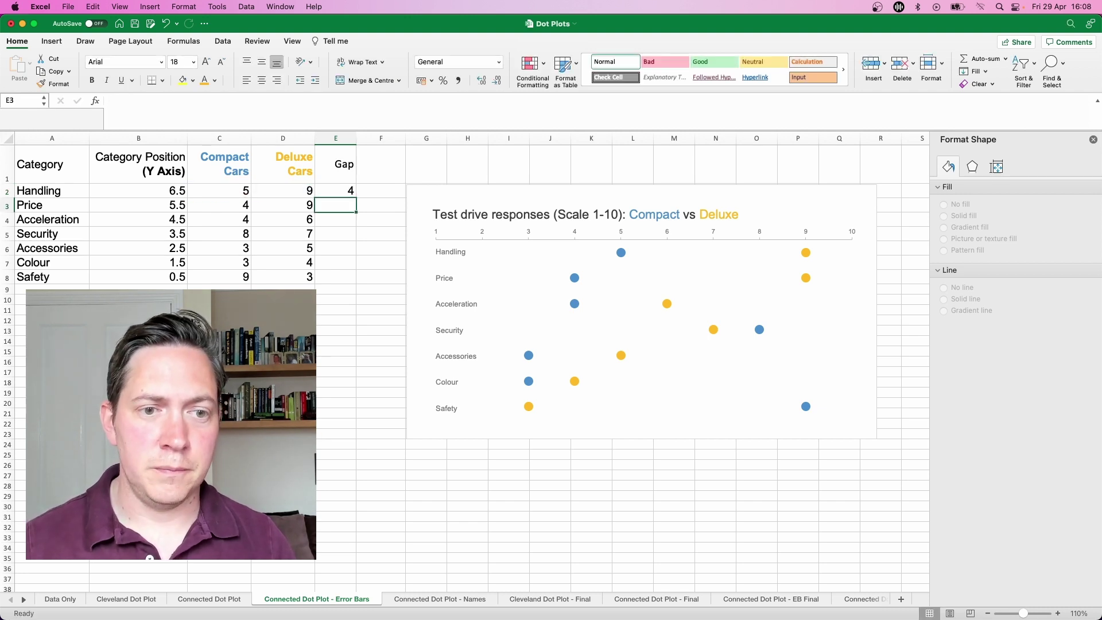
# Fill the Gap formula from E2 down to E8 for the remaining categories.
pyautogui.press('Up')
pyautogui.doubleClick(356, 198)
pyautogui.click(336, 403)
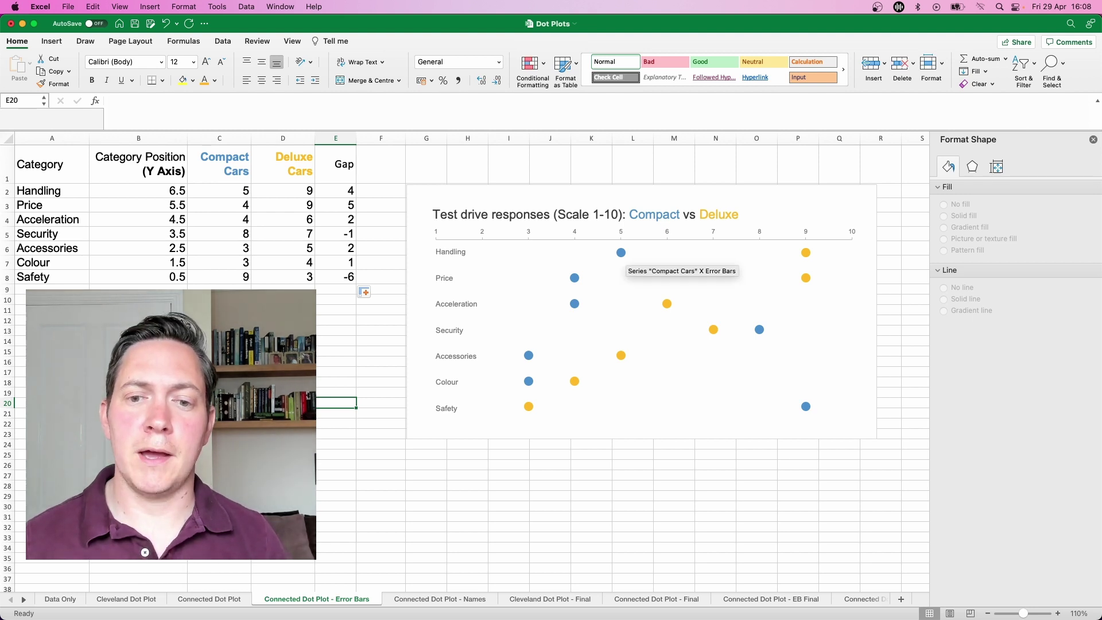
# Add Standard Error bars to the Compact Cars series and delete its vertical error bars.
pyautogui.click(621, 252)
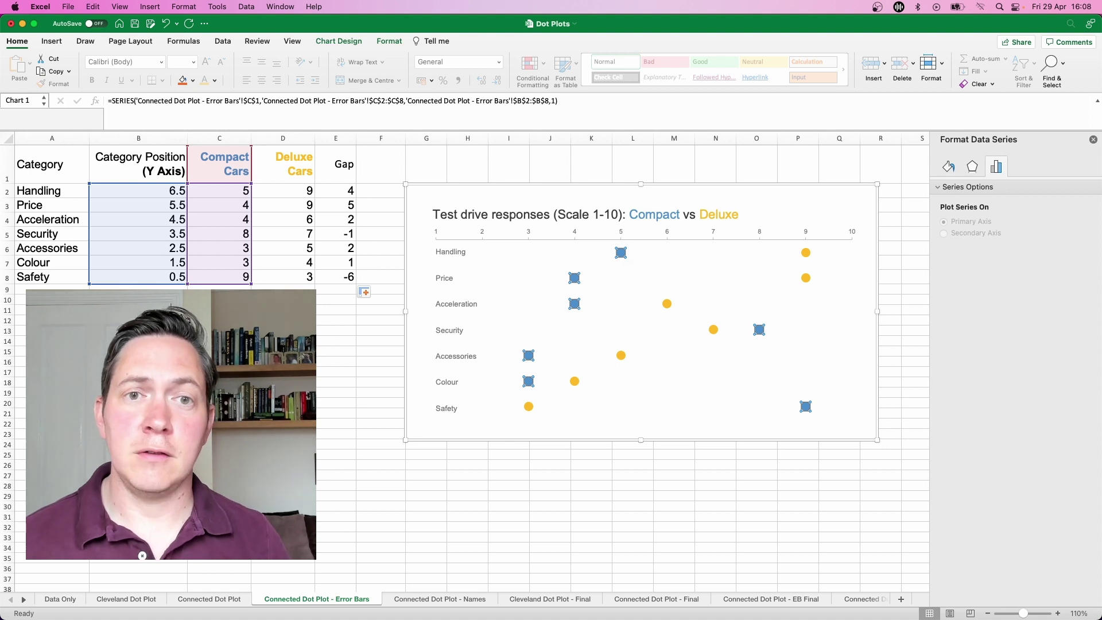
pyautogui.click(338, 40)
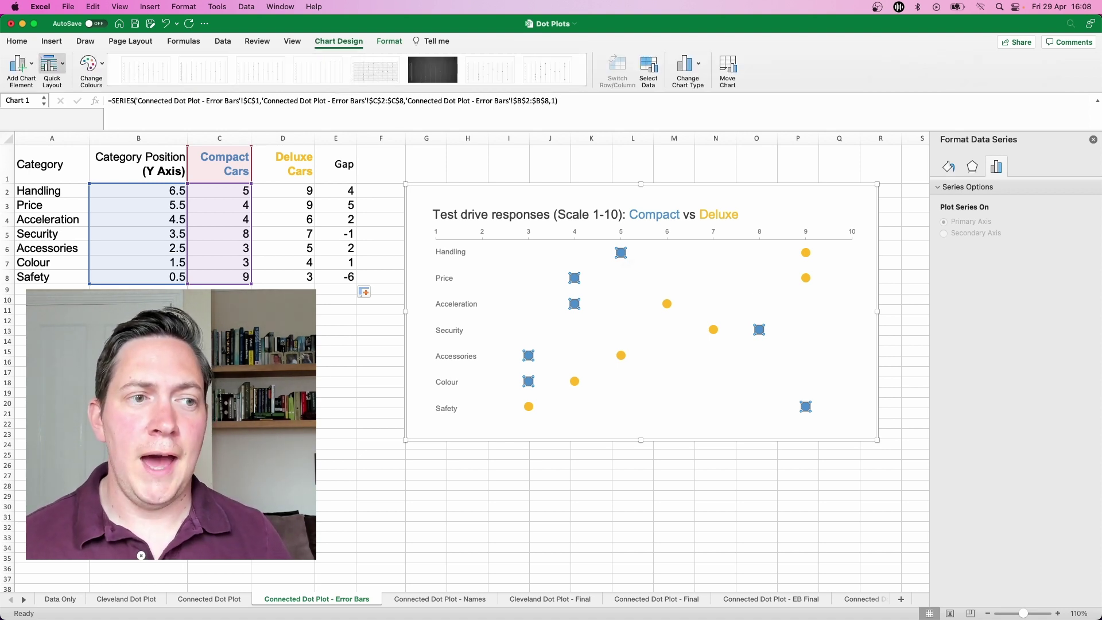
pyautogui.click(21, 63)
pyautogui.moveTo(52, 109)
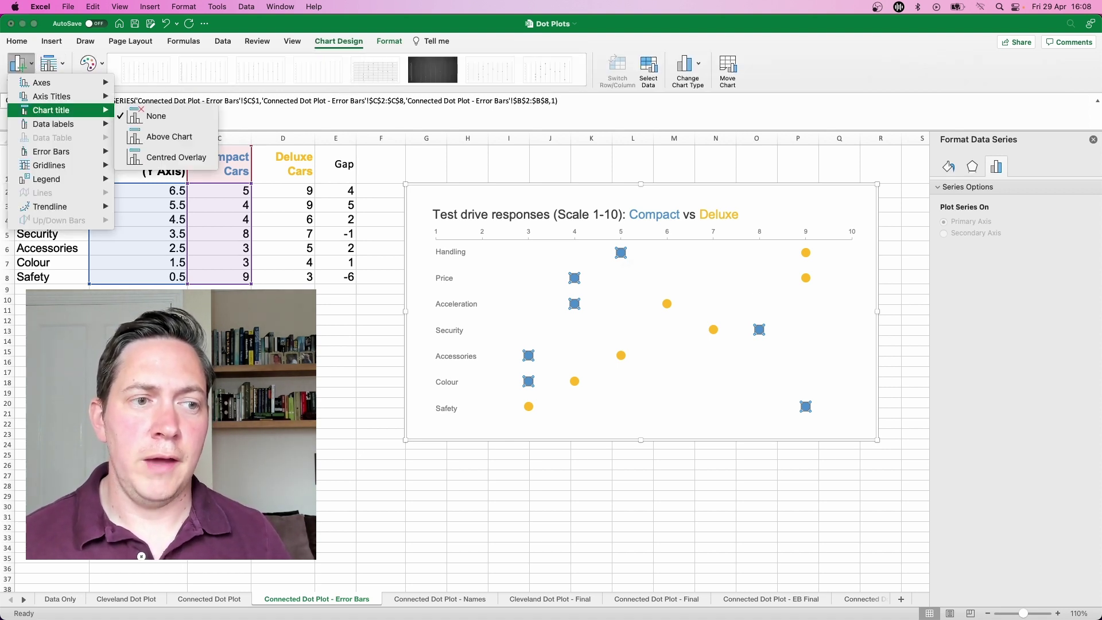
pyautogui.moveTo(51, 151)
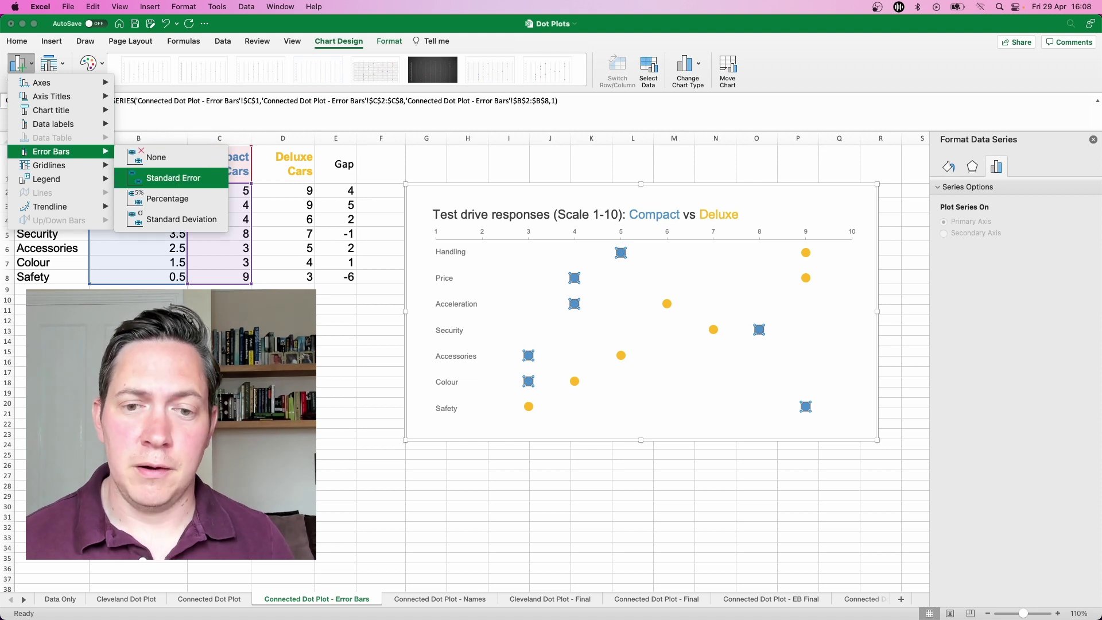
pyautogui.click(174, 177)
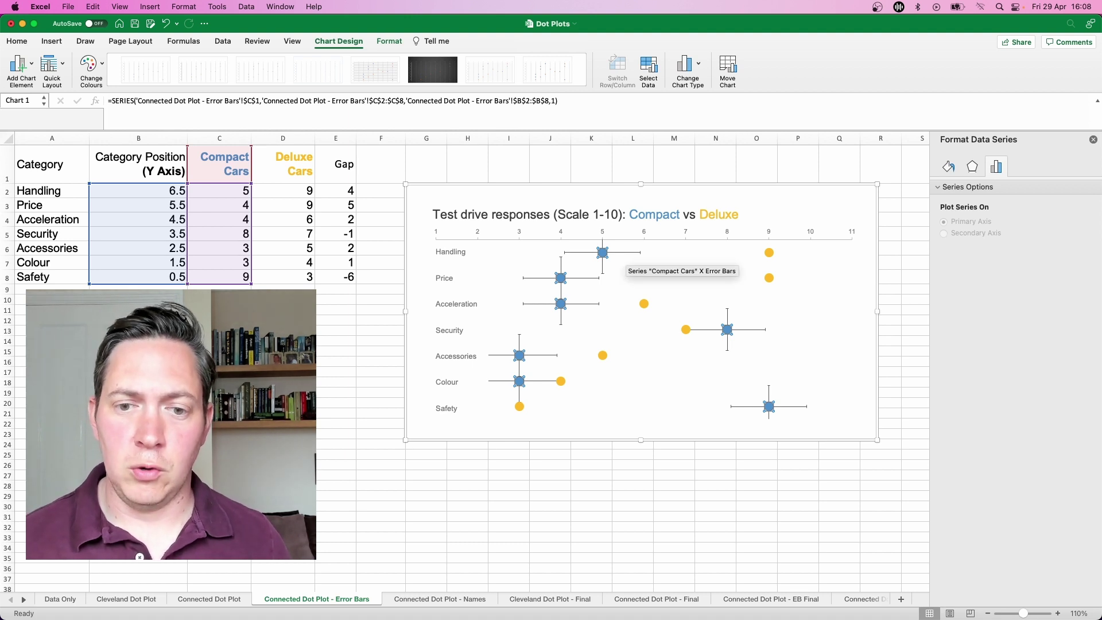
pyautogui.click(602, 270)
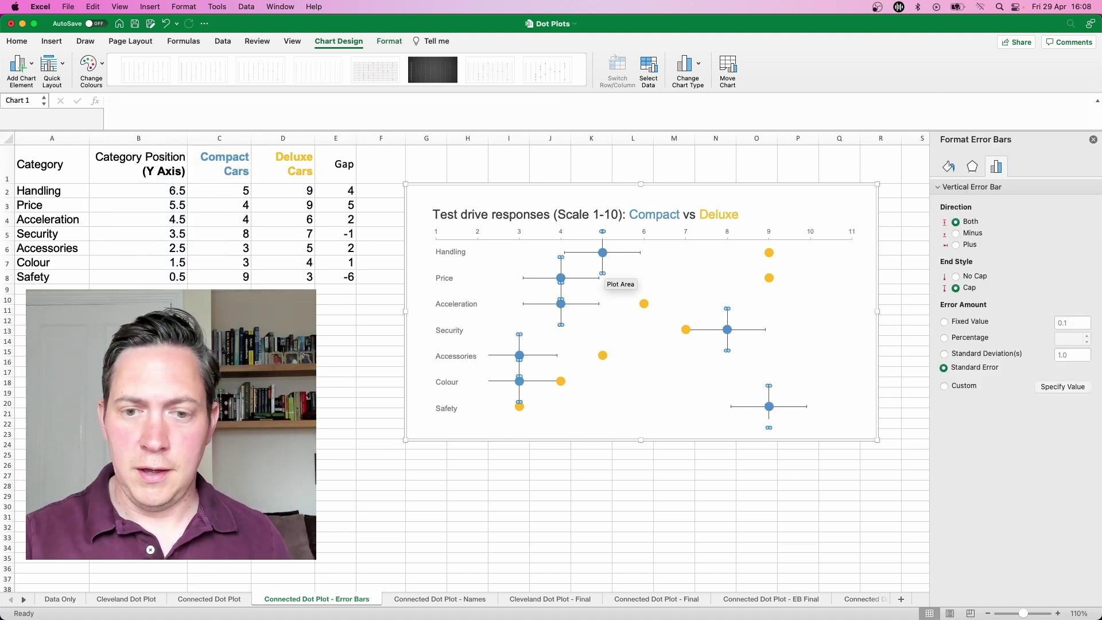
pyautogui.press('Delete')
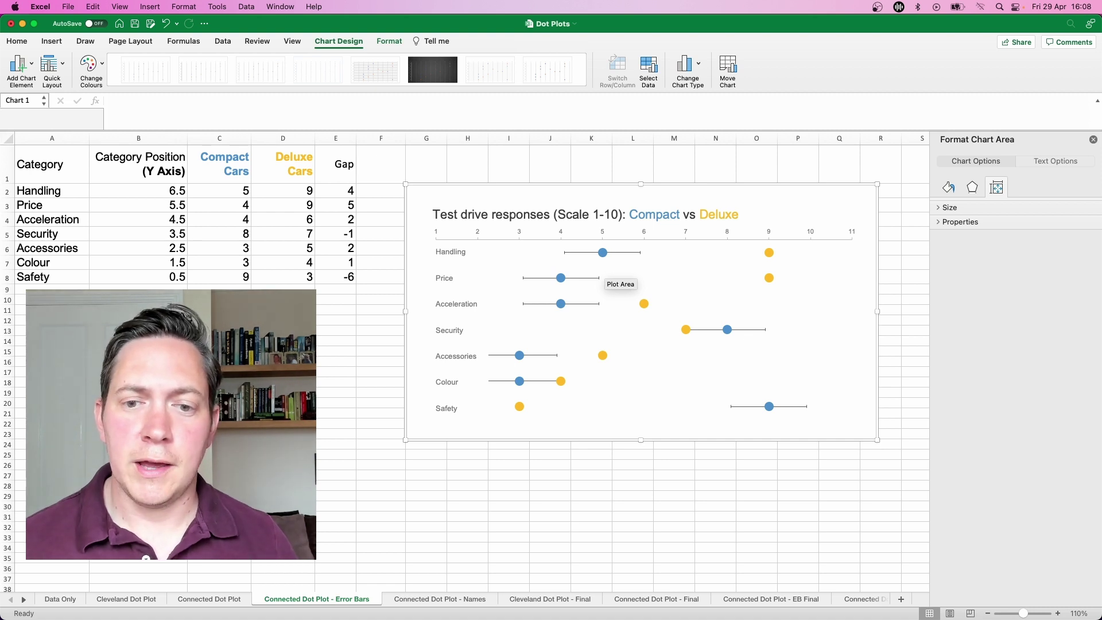
# Format the Compact Cars horizontal error bars with Plus direction and the No Cap end style.
pyautogui.click(597, 278)
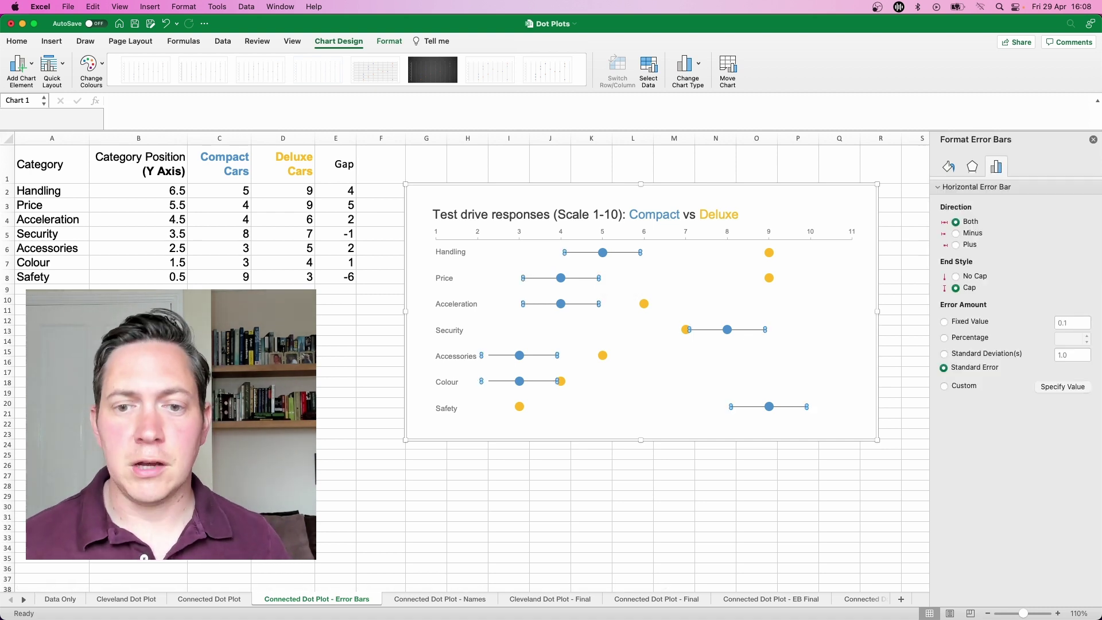
pyautogui.rightClick(600, 278)
pyautogui.click(660, 334)
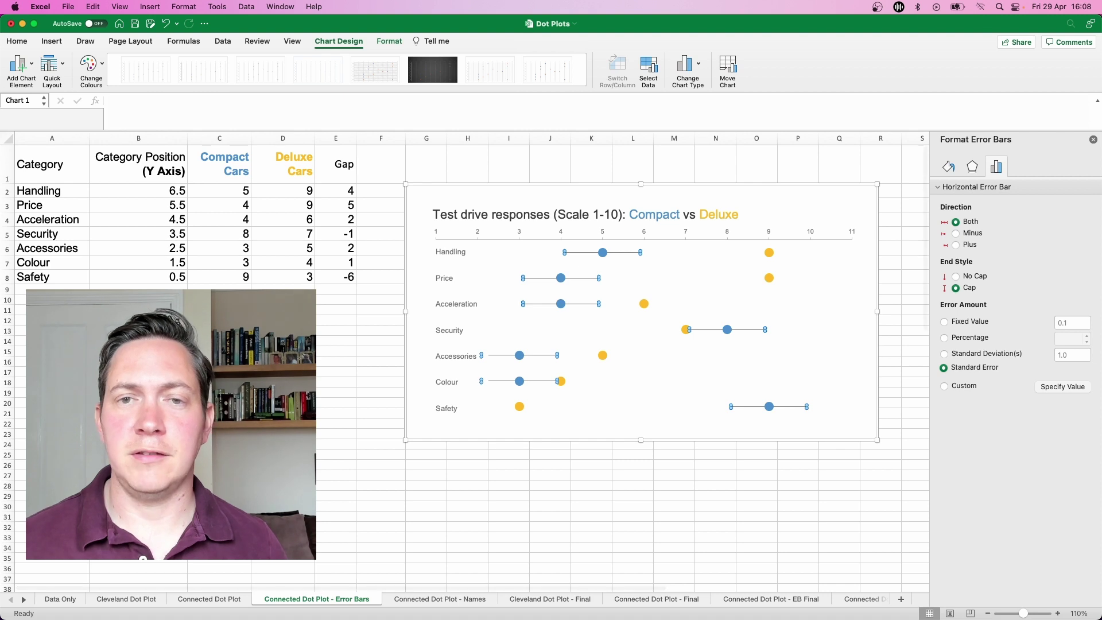
pyautogui.click(955, 245)
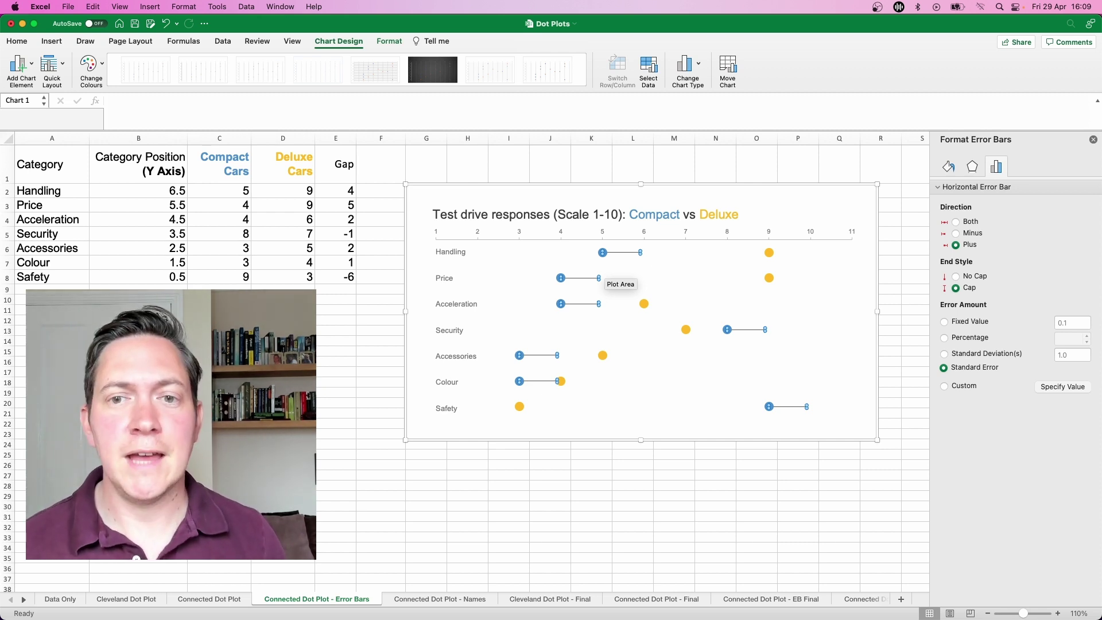
pyautogui.click(956, 276)
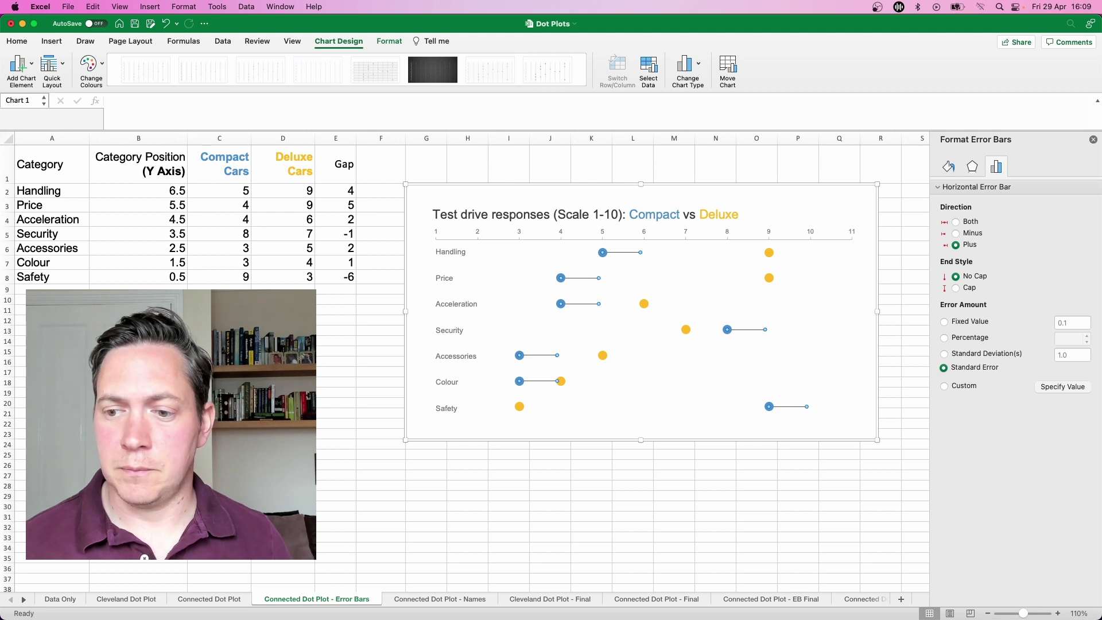
# Give the horizontal error bars a custom positive error value taken from the Gap cells E2:E8.
pyautogui.click(1062, 386)
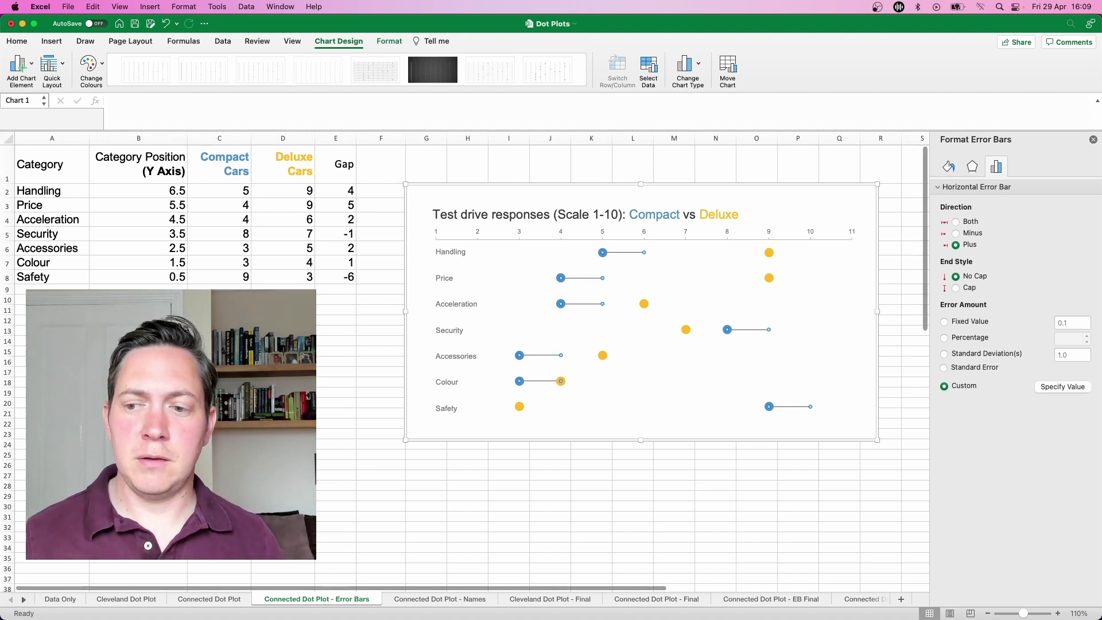
pyautogui.click(1063, 386)
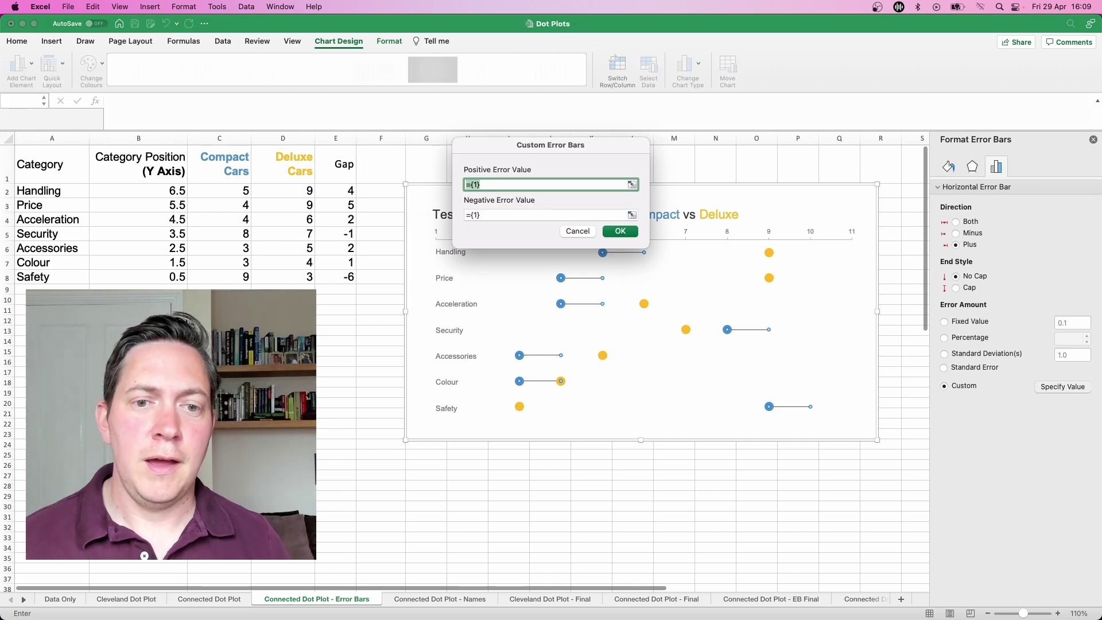
pyautogui.moveTo(344, 191); pyautogui.dragTo(349, 280)
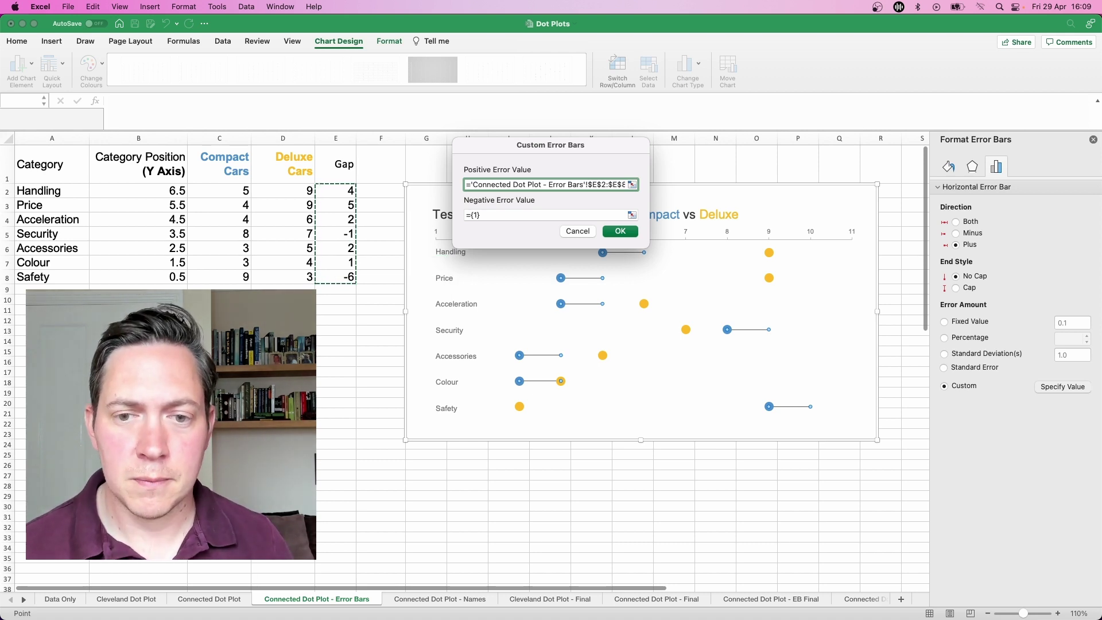
pyautogui.press('Return')
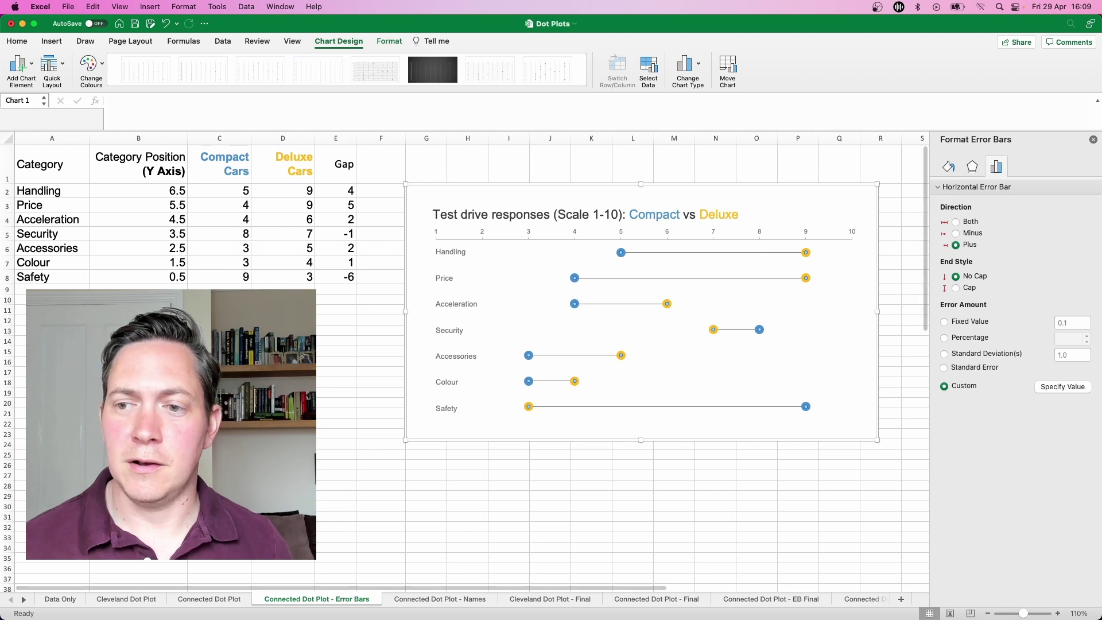
# Set the horizontal error bars' line width to 5 pt and their colour to light grey.
pyautogui.click(948, 166)
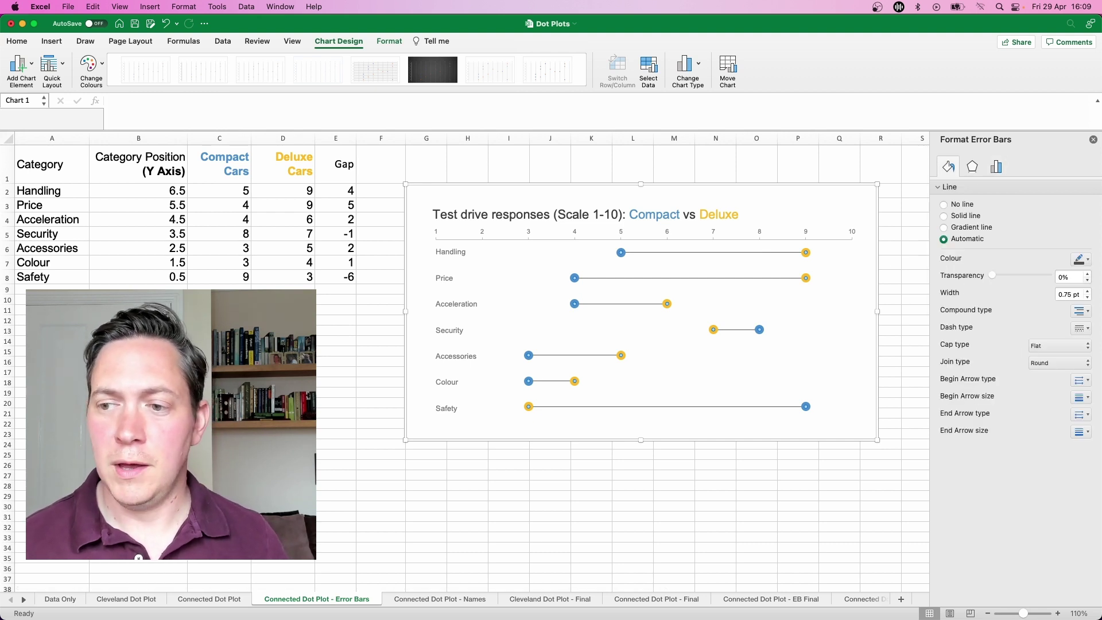
pyautogui.click(1069, 294)
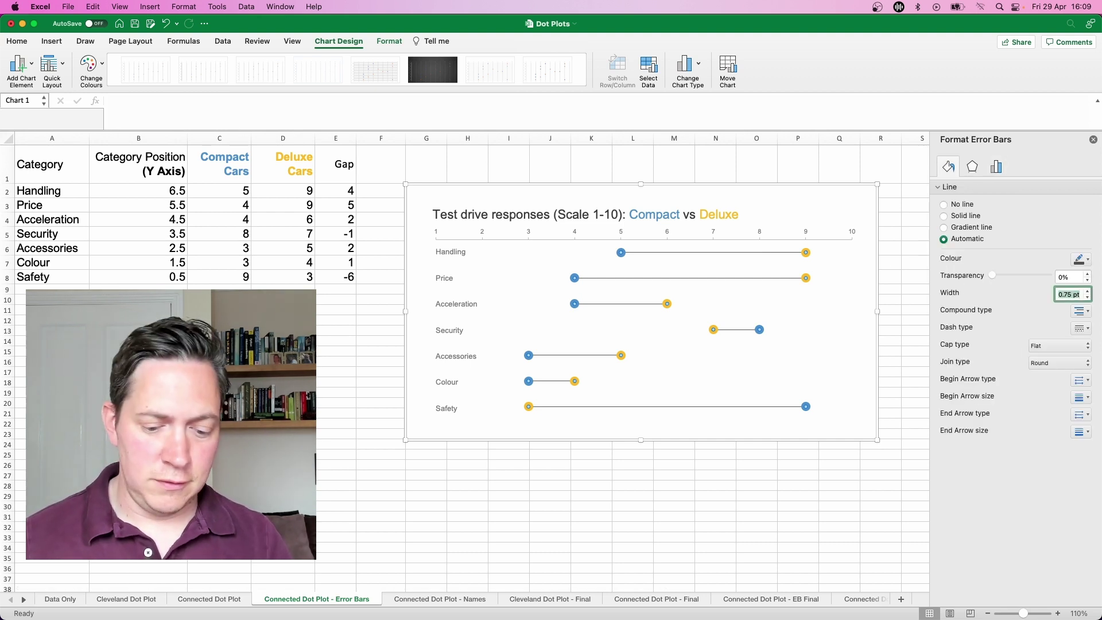
pyautogui.write('5')
pyautogui.press('Return')
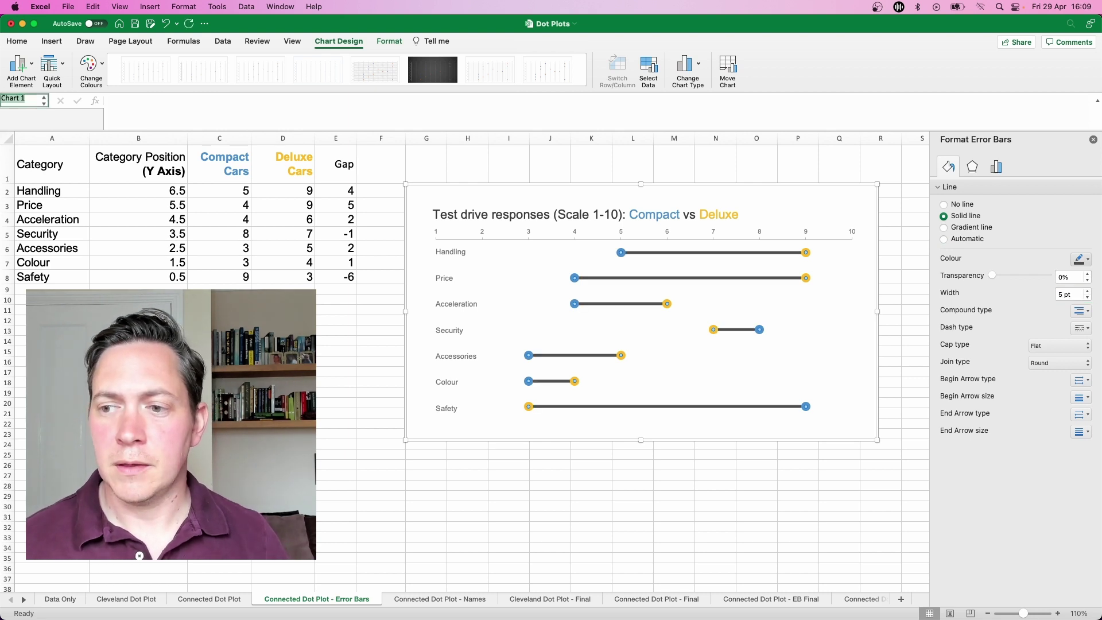
pyautogui.click(1080, 260)
pyautogui.click(999, 313)
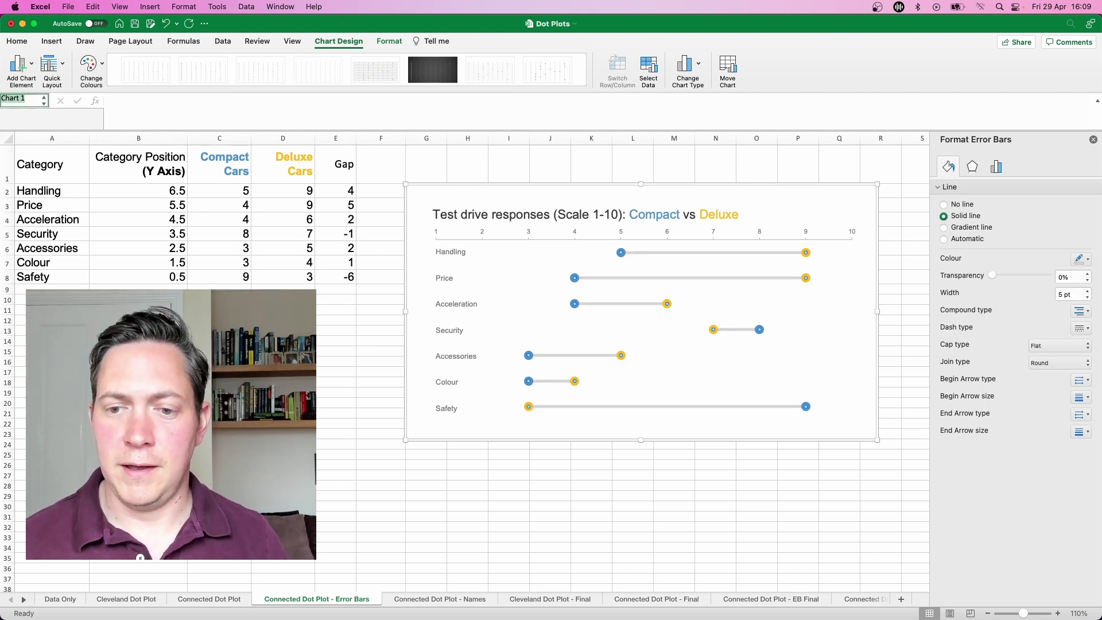
# On the Connected Dot Plot - Names sheet, fill the Names column cells F2:F8 with the value 1.
pyautogui.click(632, 464)
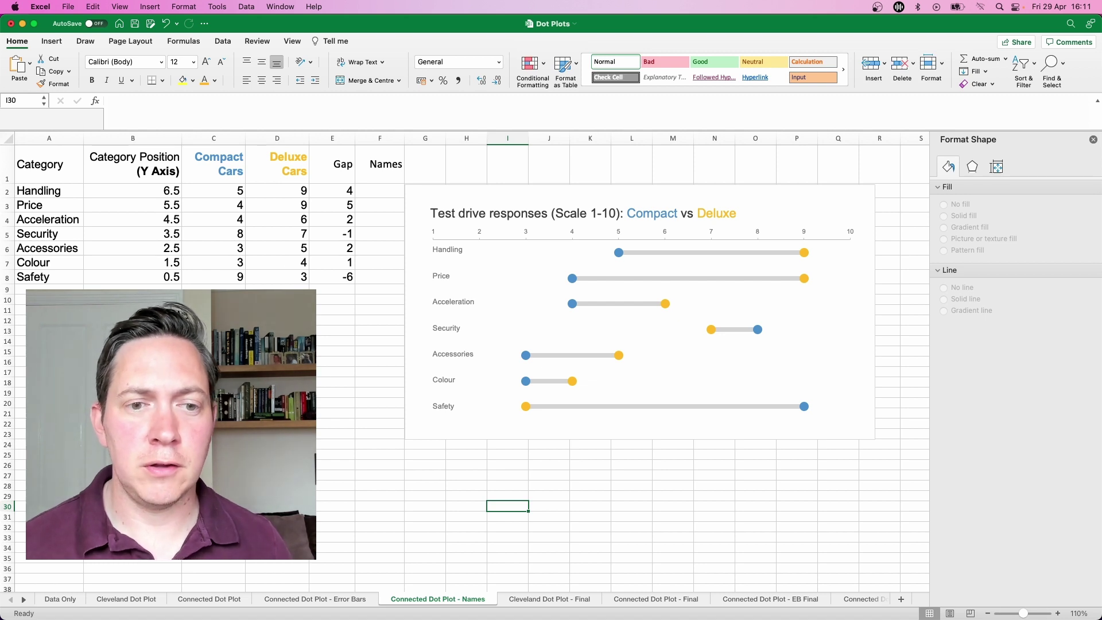
pyautogui.click(379, 191)
pyautogui.write('1')
pyautogui.press('Return')
pyautogui.write('1')
pyautogui.press('Return')
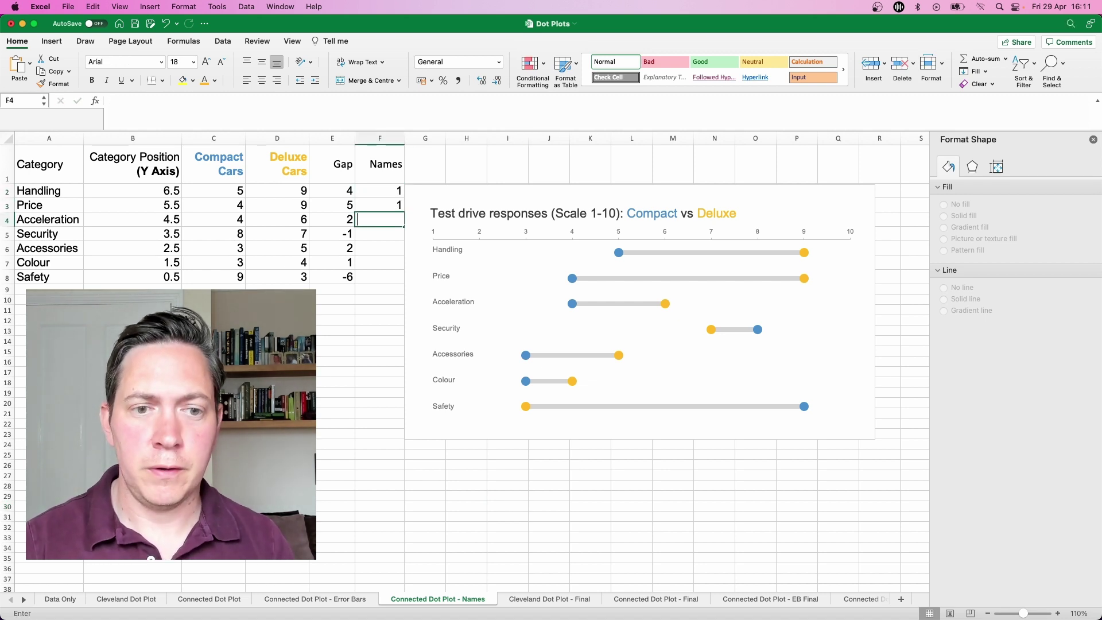
pyautogui.write('1 1 1 1 1')
pyautogui.press('Return')
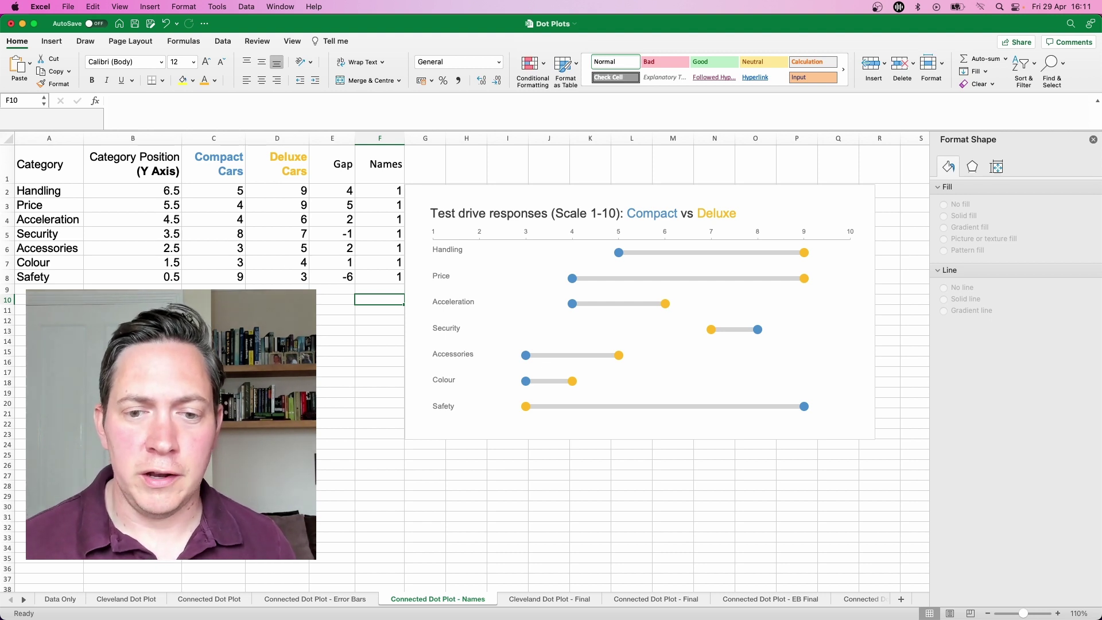
# Add a chart series named from F1, with X values from F2:F8 and Y values from B2:B8.
pyautogui.click(642, 329)
pyautogui.rightClick(569, 326)
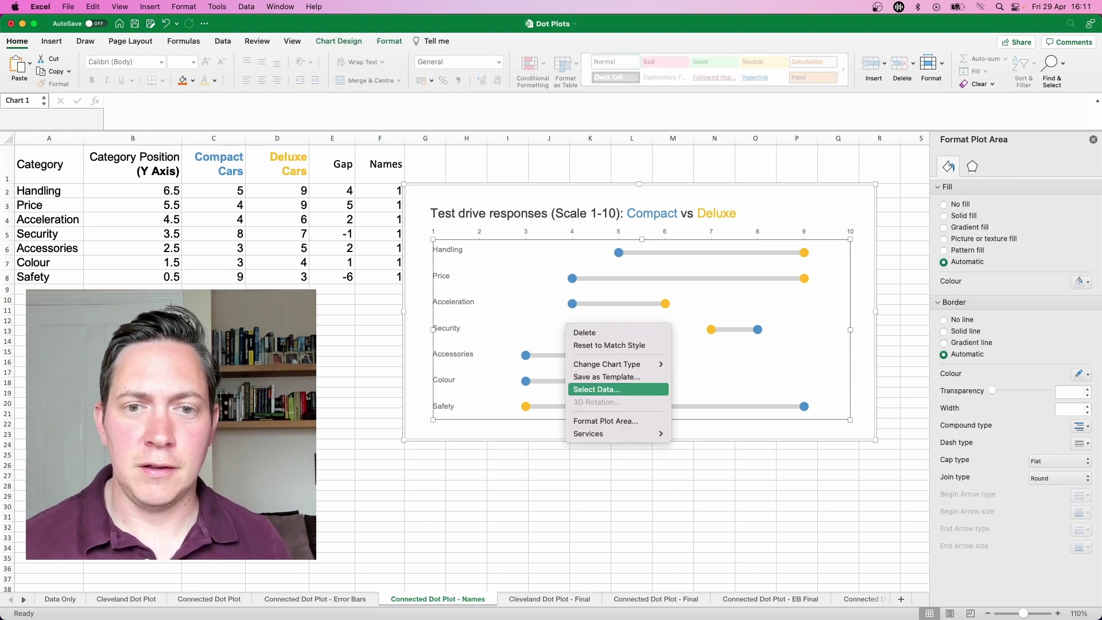
pyautogui.click(597, 390)
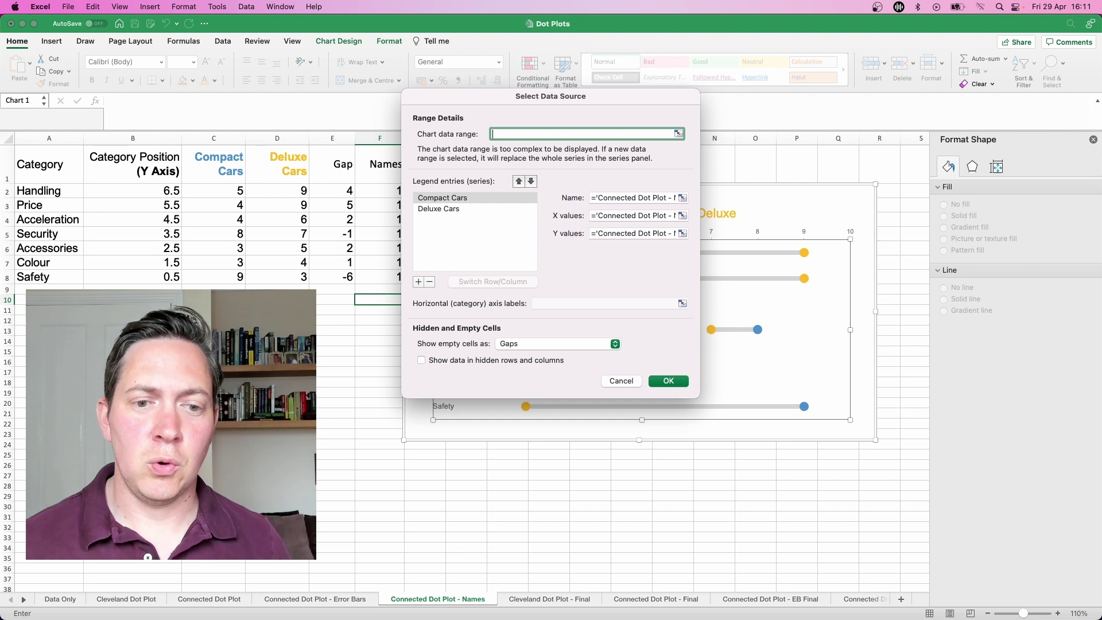
pyautogui.click(419, 281)
pyautogui.click(633, 198)
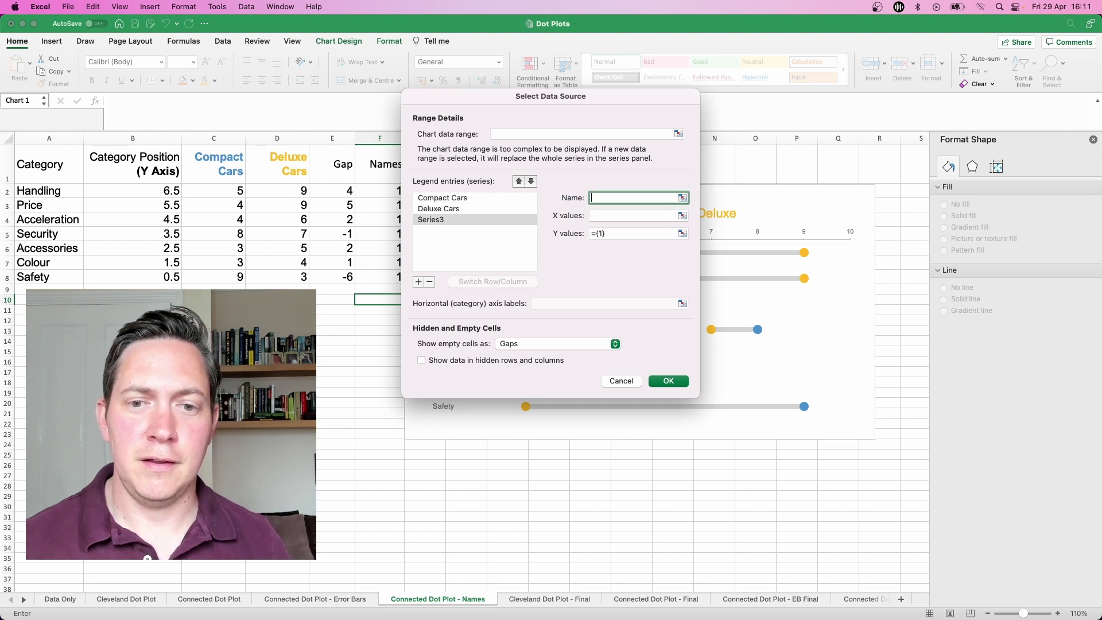
pyautogui.click(386, 171)
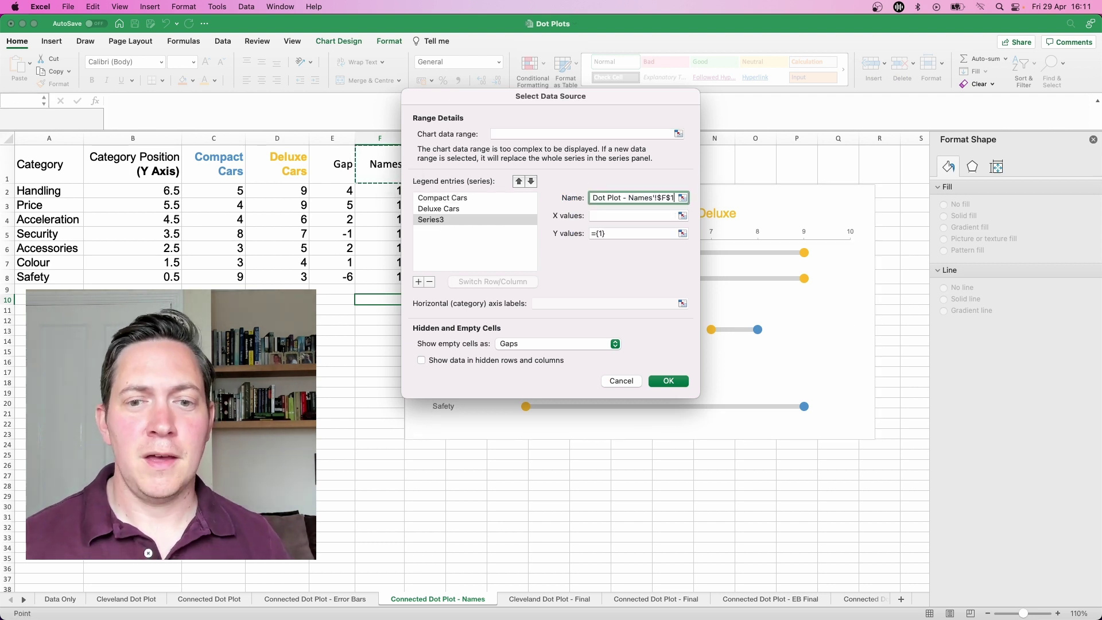
pyautogui.press('Tab')
pyautogui.moveTo(390, 198); pyautogui.dragTo(390, 280)
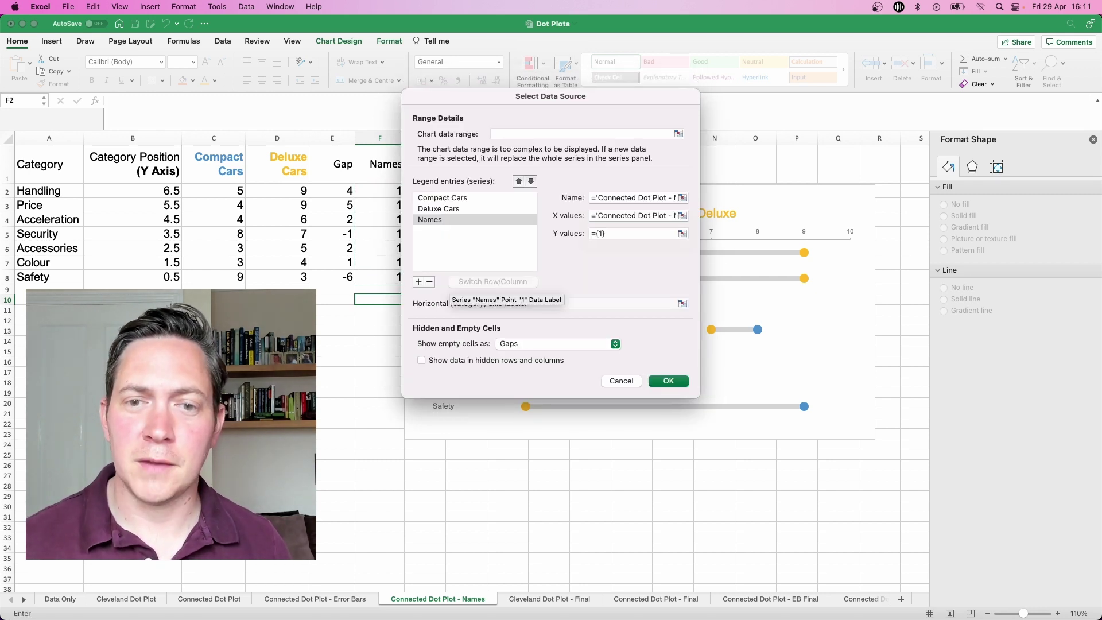
pyautogui.press('Tab')
pyautogui.click(133, 190)
pyautogui.moveTo(133, 191); pyautogui.dragTo(133, 276)
pyautogui.press('Return')
# Move the category names text box off the chart and add data labels to the Names series.
pyautogui.click(449, 354)
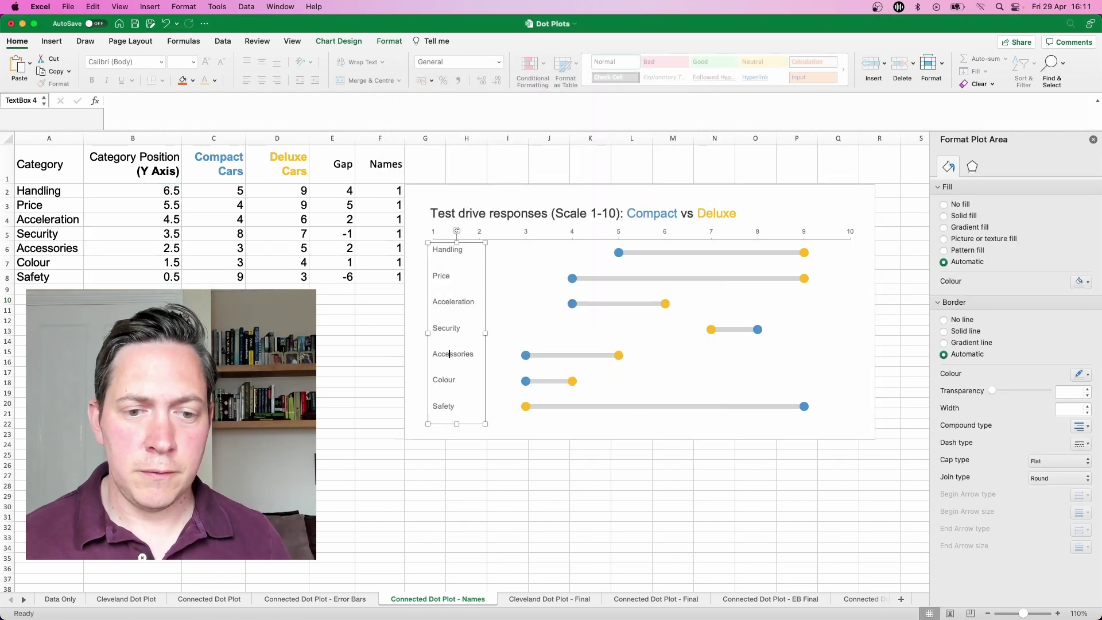
pyautogui.moveTo(428, 354); pyautogui.dragTo(302, 413)
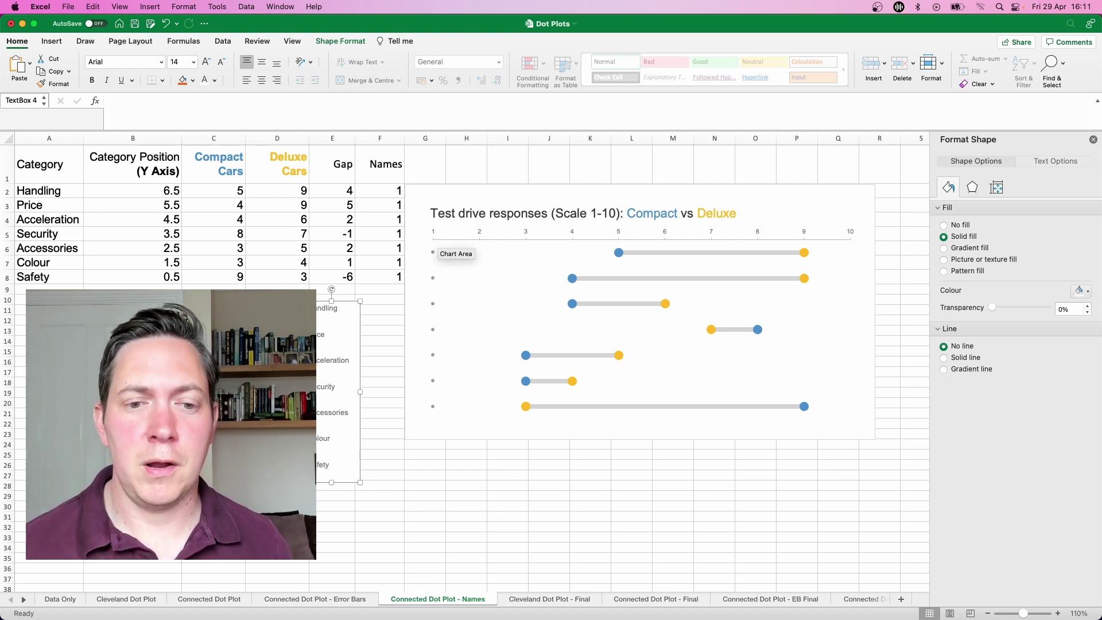
pyautogui.click(433, 252)
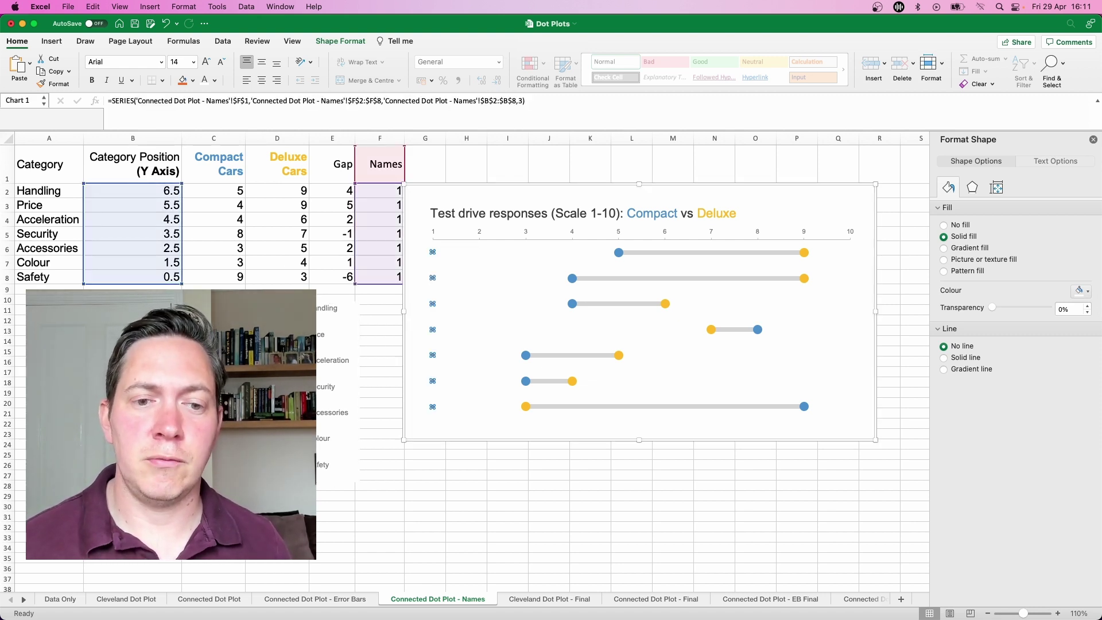
pyautogui.rightClick(433, 252)
pyautogui.click(471, 335)
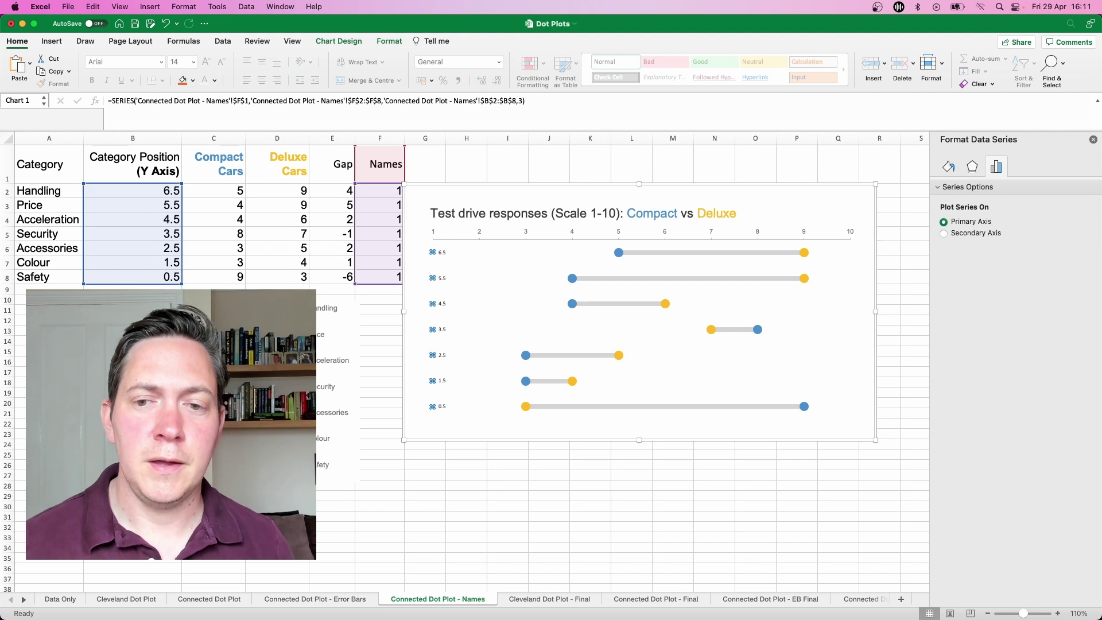
# Make the Names data labels show only the category cells A2:A8, without Y values or leader lines.
pyautogui.rightClick(434, 278)
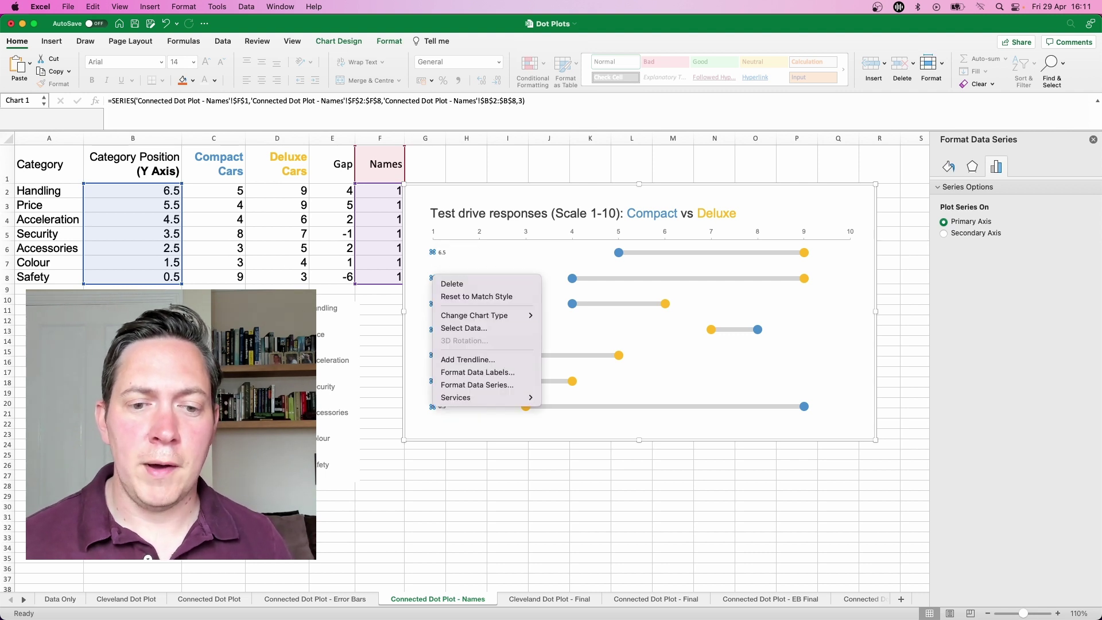
pyautogui.click(478, 372)
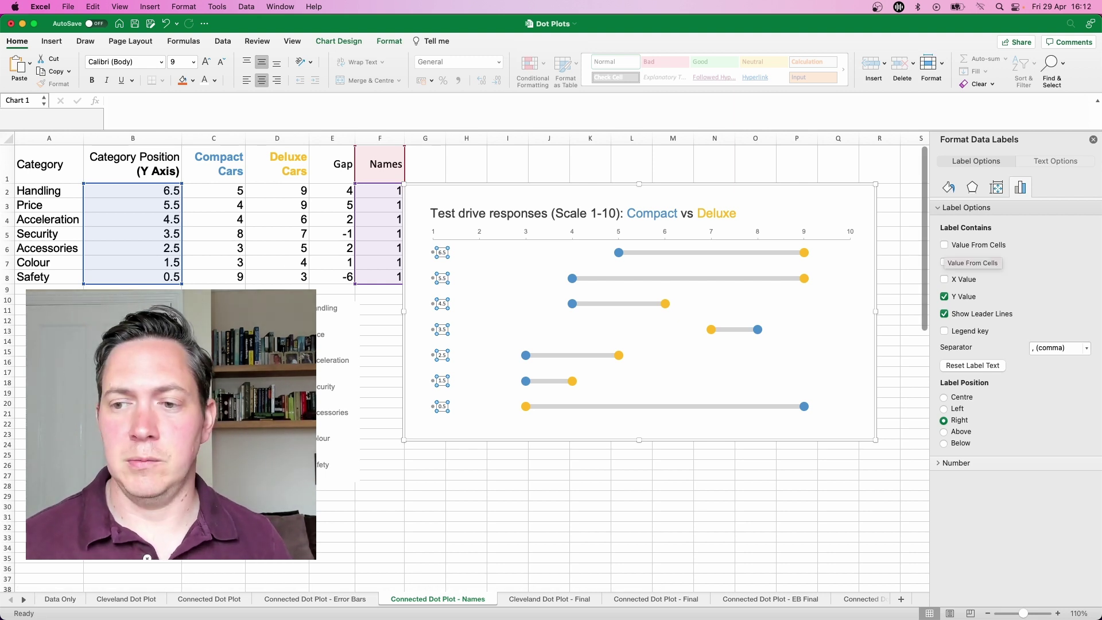
pyautogui.click(945, 245)
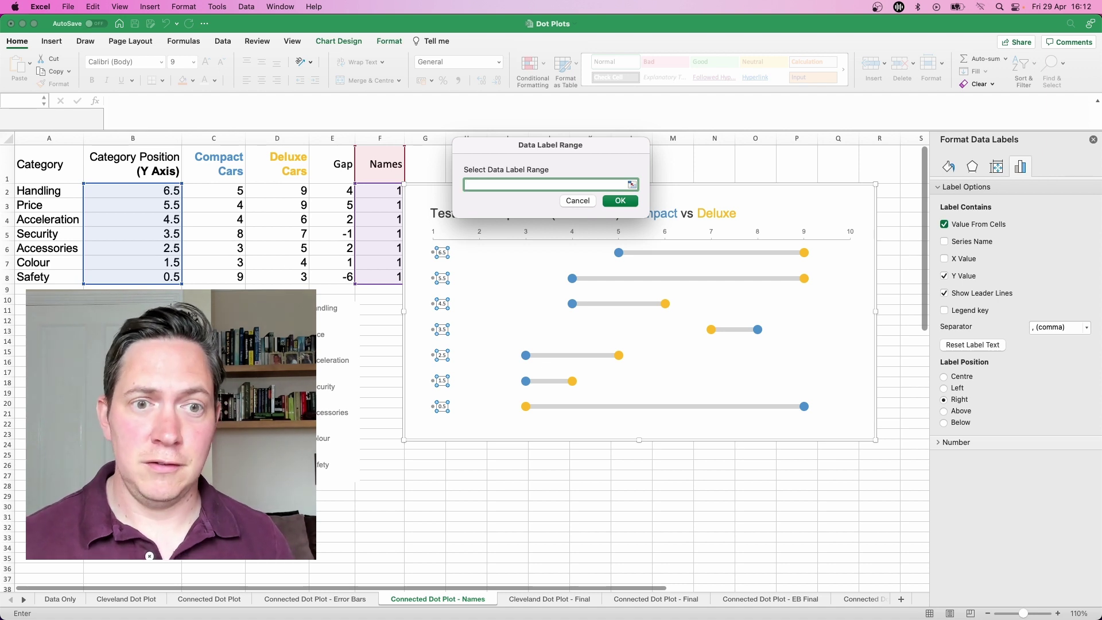
pyautogui.moveTo(86, 192); pyautogui.dragTo(80, 280)
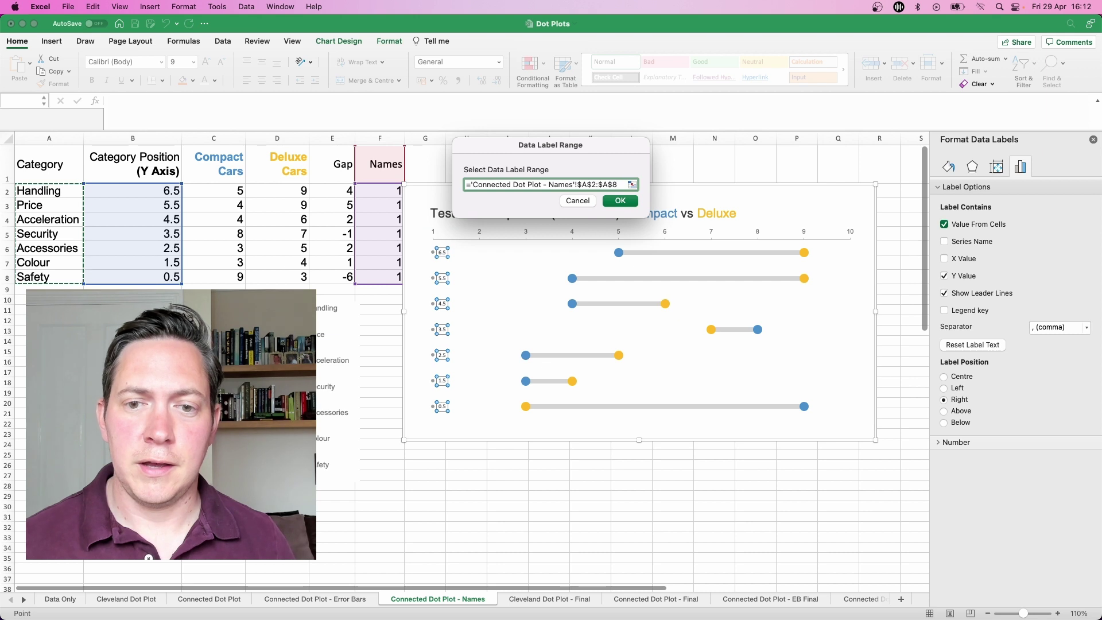
pyautogui.press('Return')
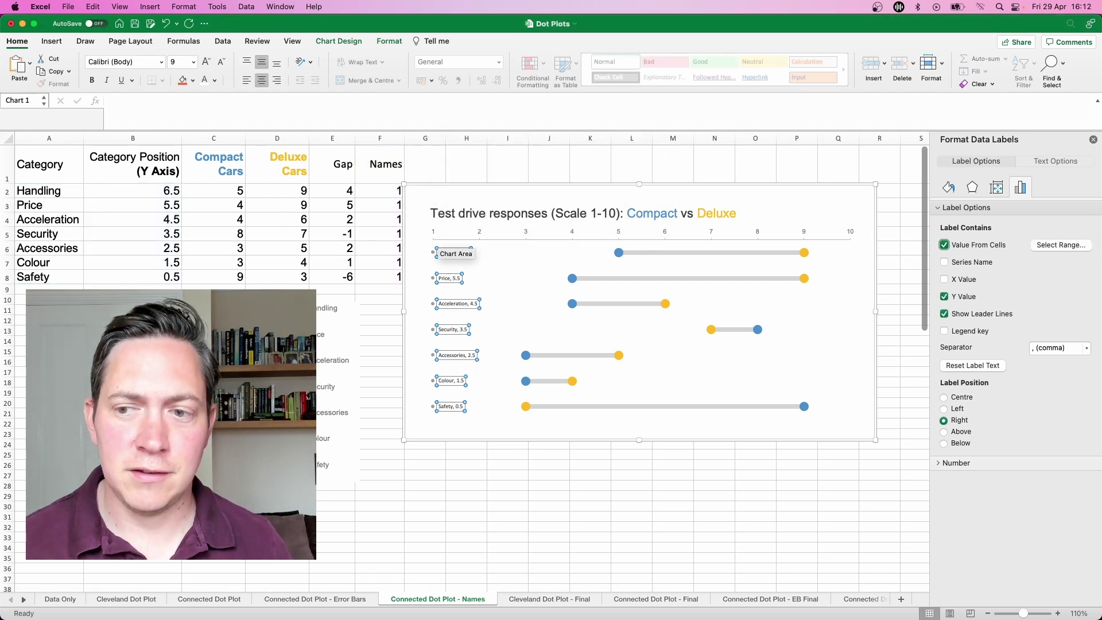
pyautogui.click(944, 297)
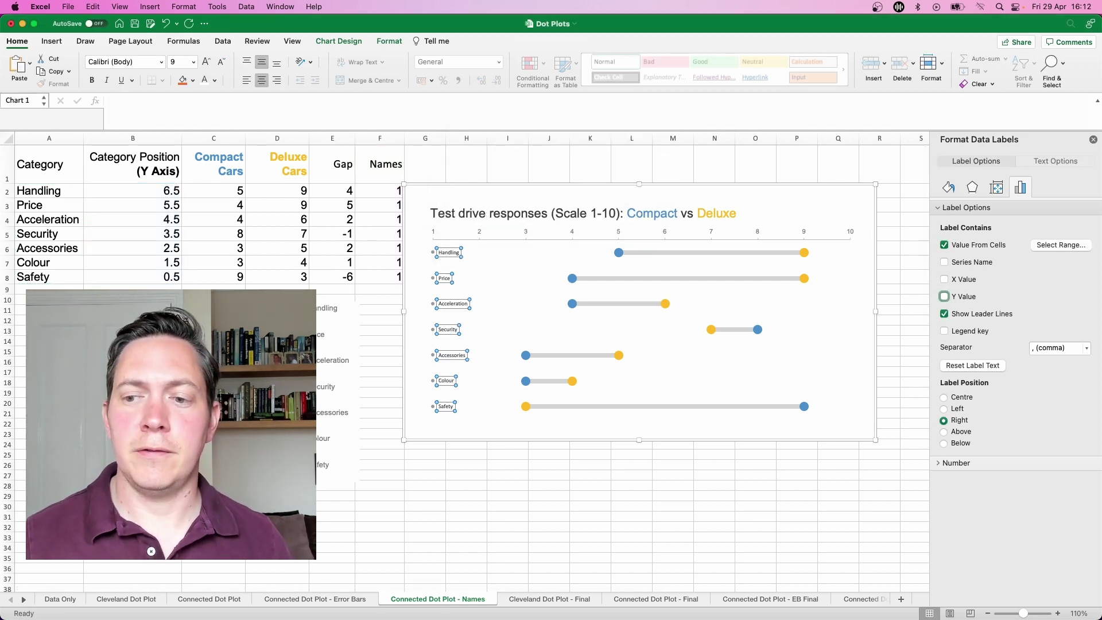
pyautogui.click(944, 313)
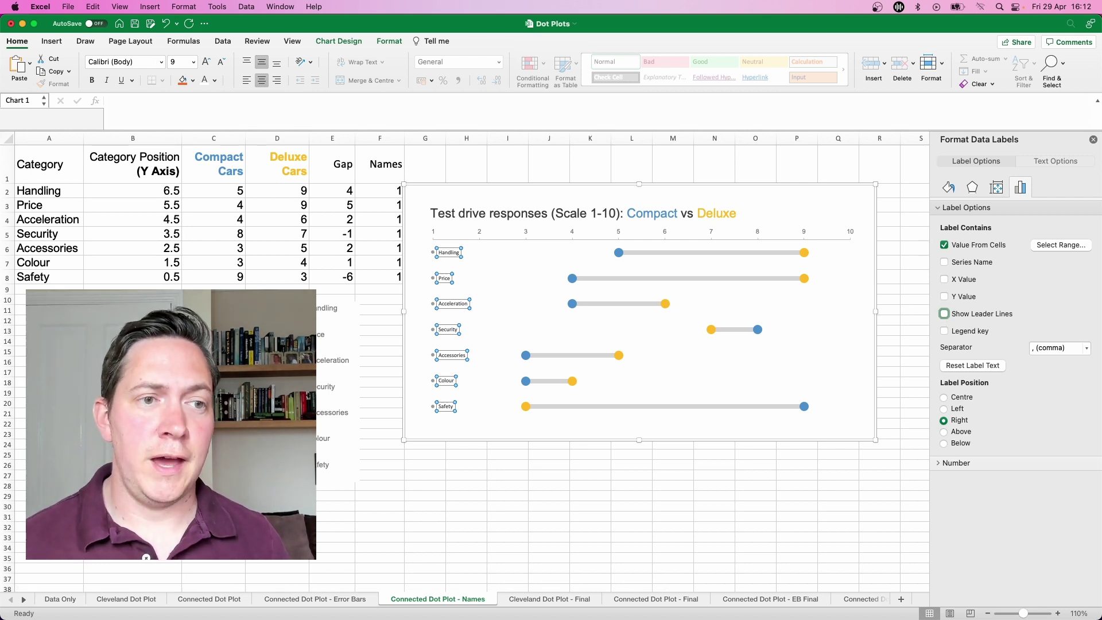
# Set the Names data labels to Arial, size 16, with the Right label position.
pyautogui.click(122, 61)
pyautogui.write('Arial')
pyautogui.press('Tab')
pyautogui.write('16')
pyautogui.press('Tab')
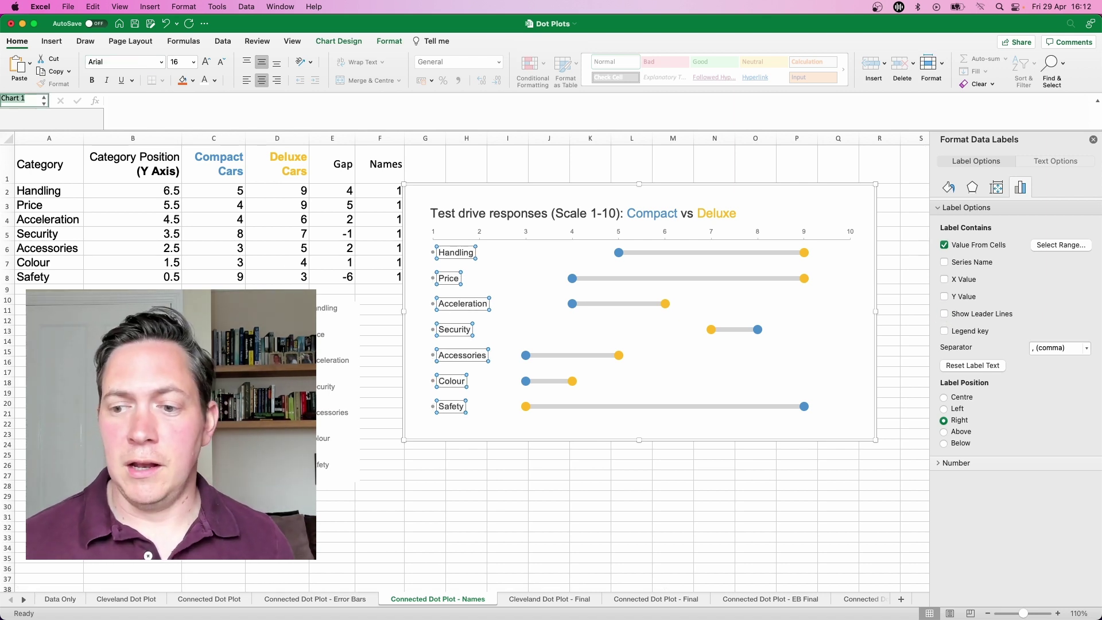
pyautogui.click(943, 409)
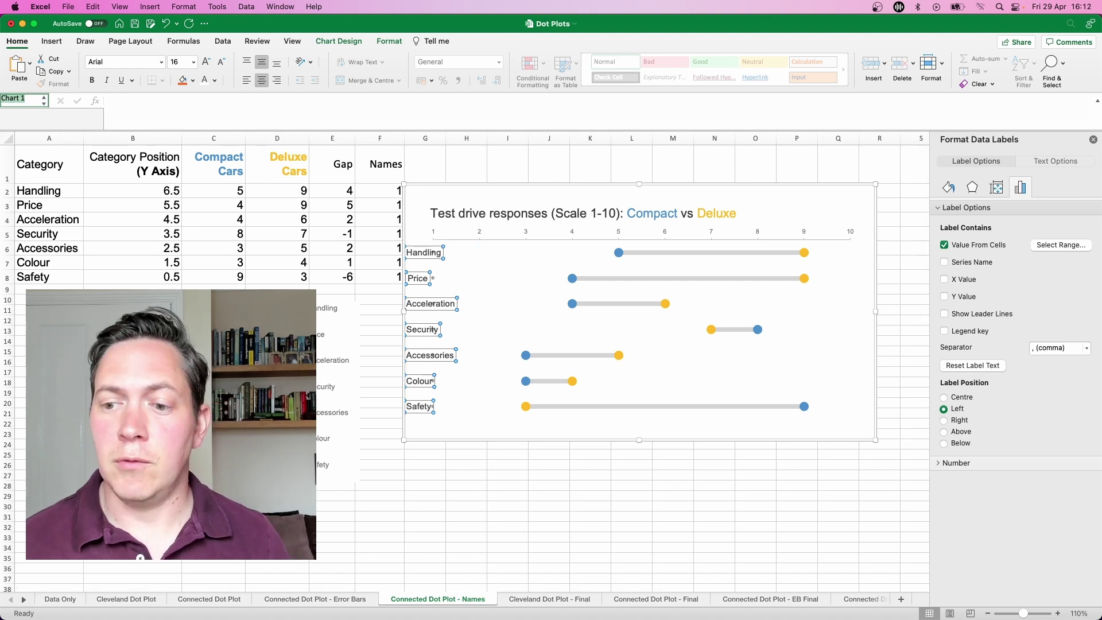
pyautogui.click(944, 420)
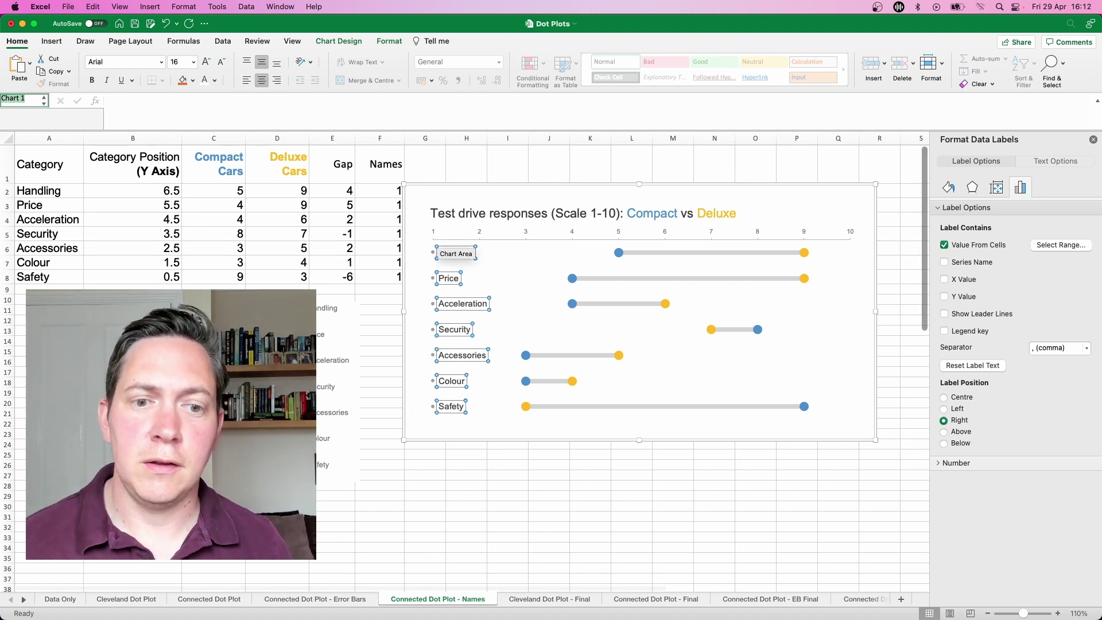
# Hide the Names series markers by setting no line, no marker fill and no marker border.
pyautogui.click(433, 253)
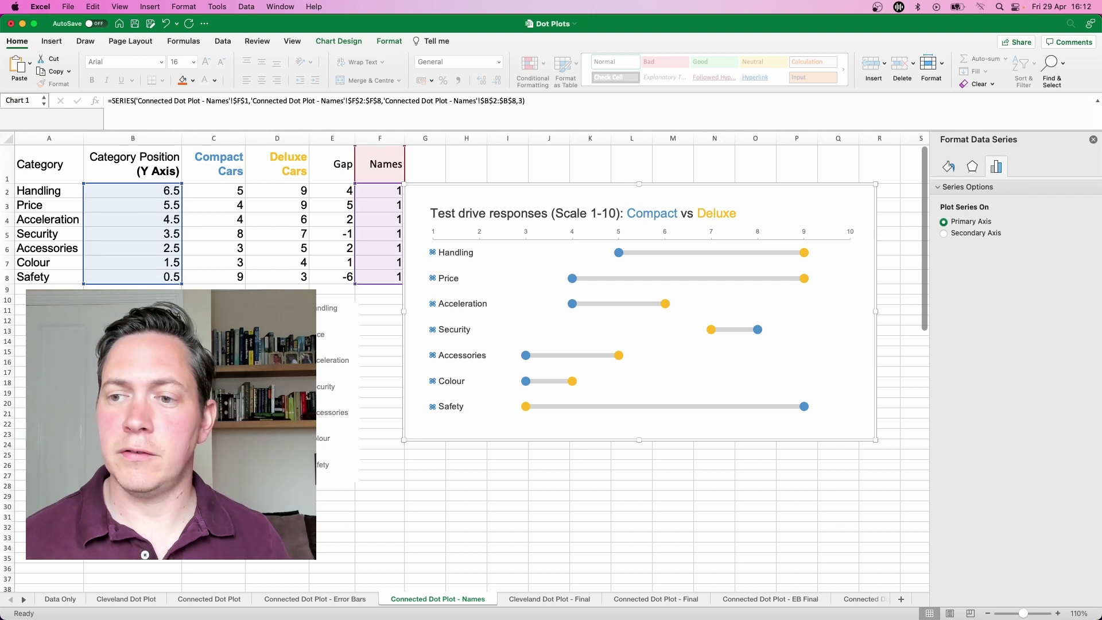
pyautogui.click(948, 167)
pyautogui.click(944, 239)
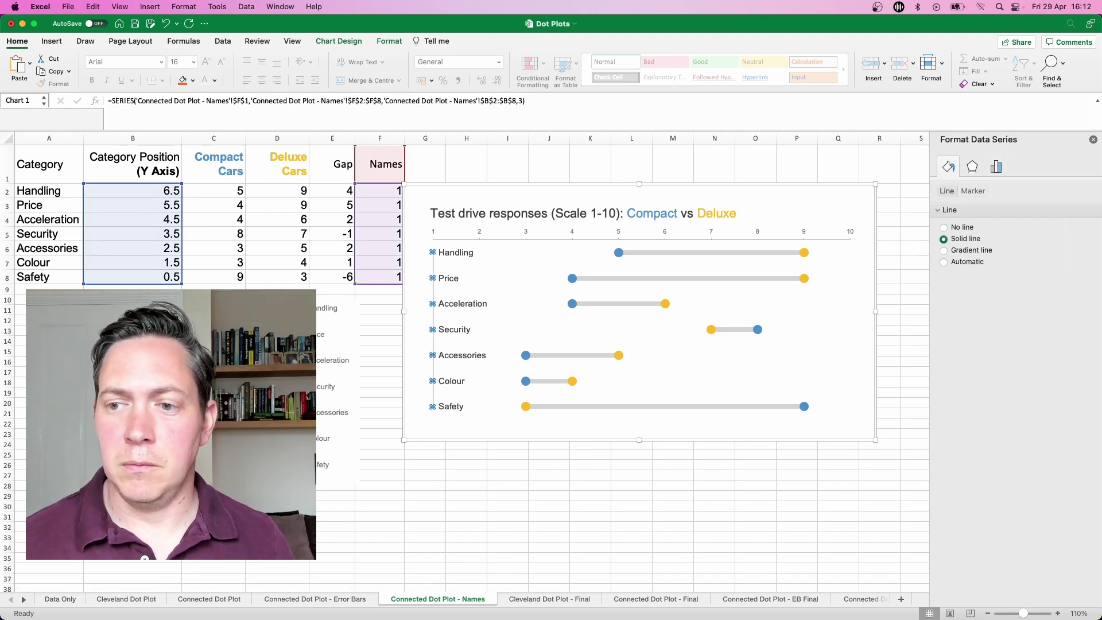
pyautogui.click(1080, 281)
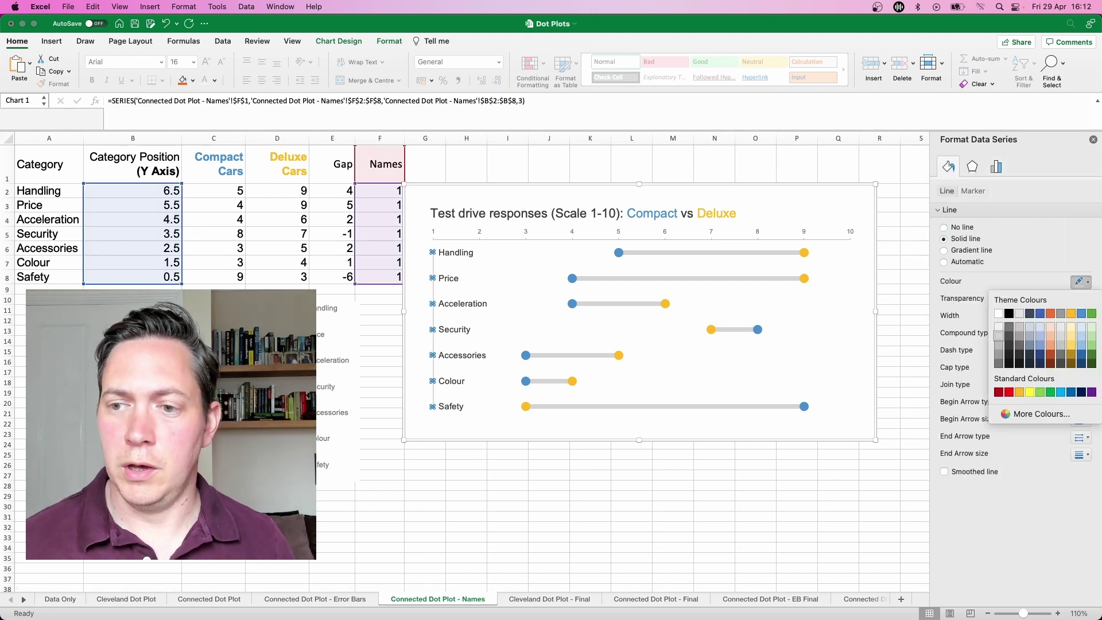
pyautogui.click(944, 227)
pyautogui.click(973, 191)
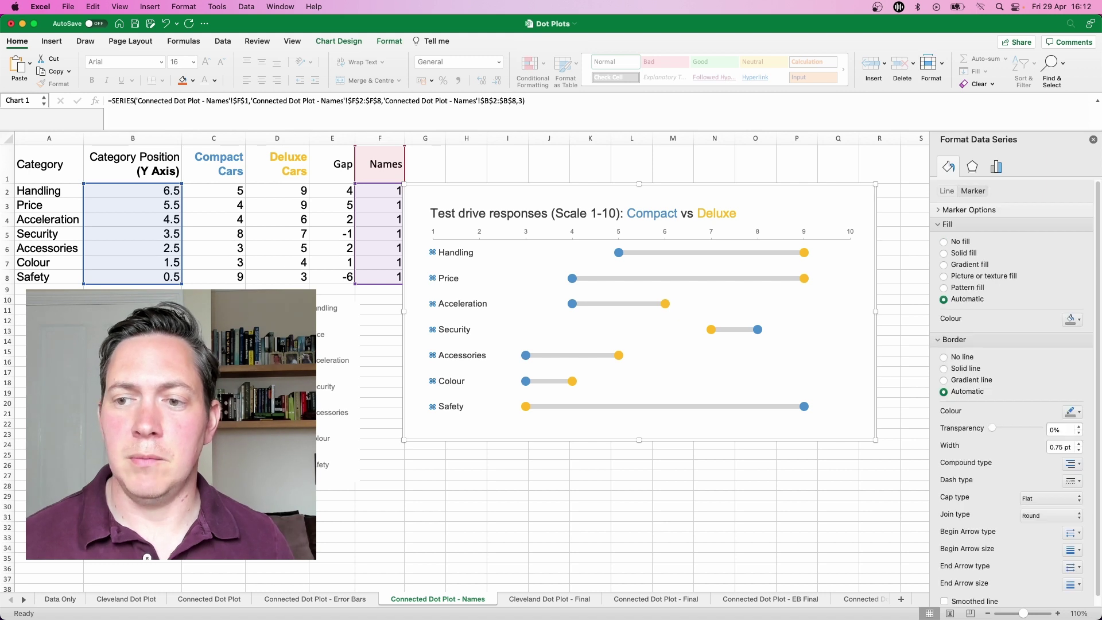
pyautogui.click(947, 241)
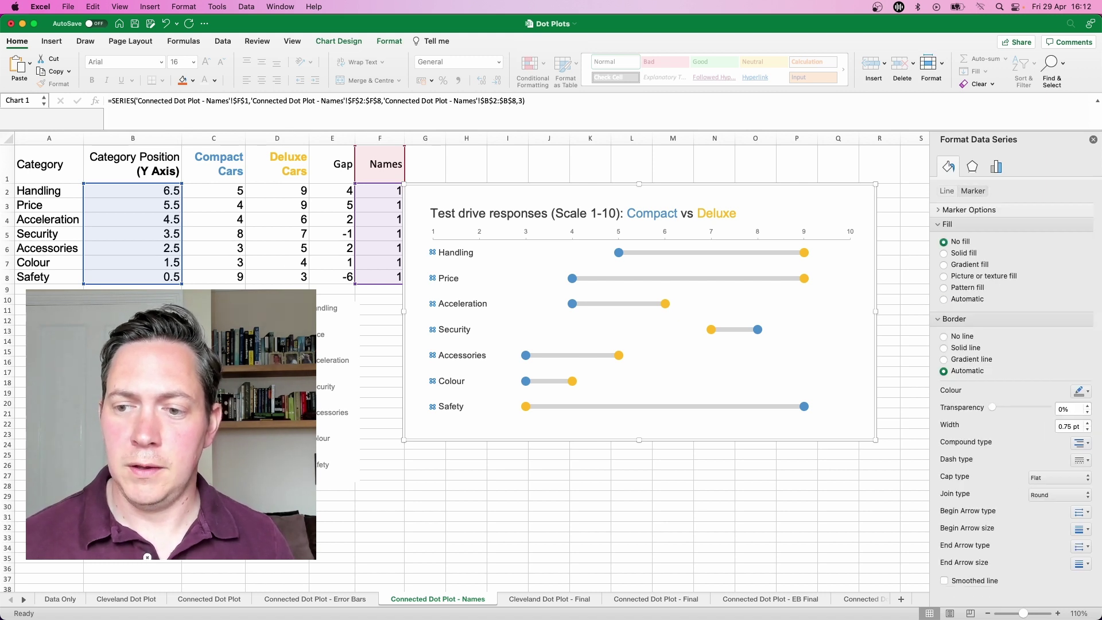
pyautogui.click(943, 337)
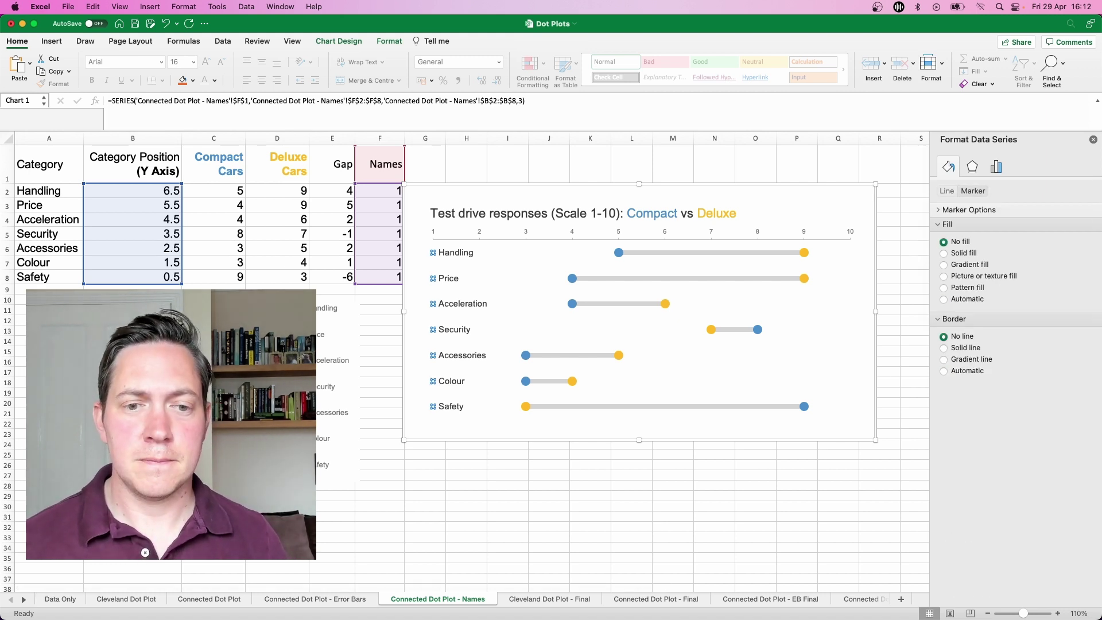
pyautogui.click(591, 495)
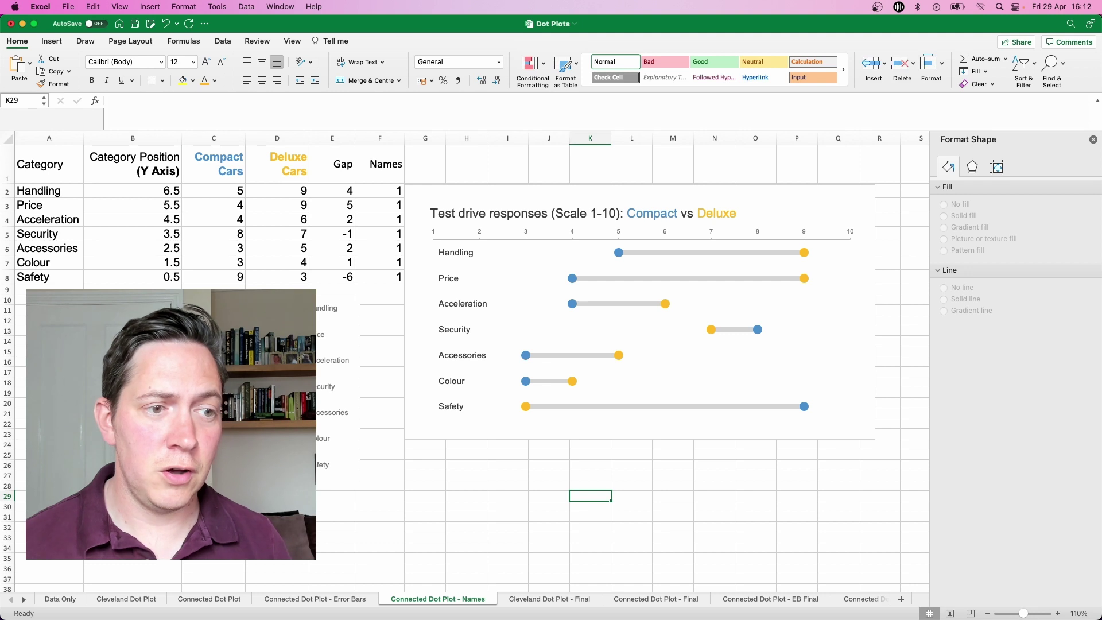
# Change the Price category name in cell A3 to Cost.
pyautogui.click(49, 205)
pyautogui.write('Cost')
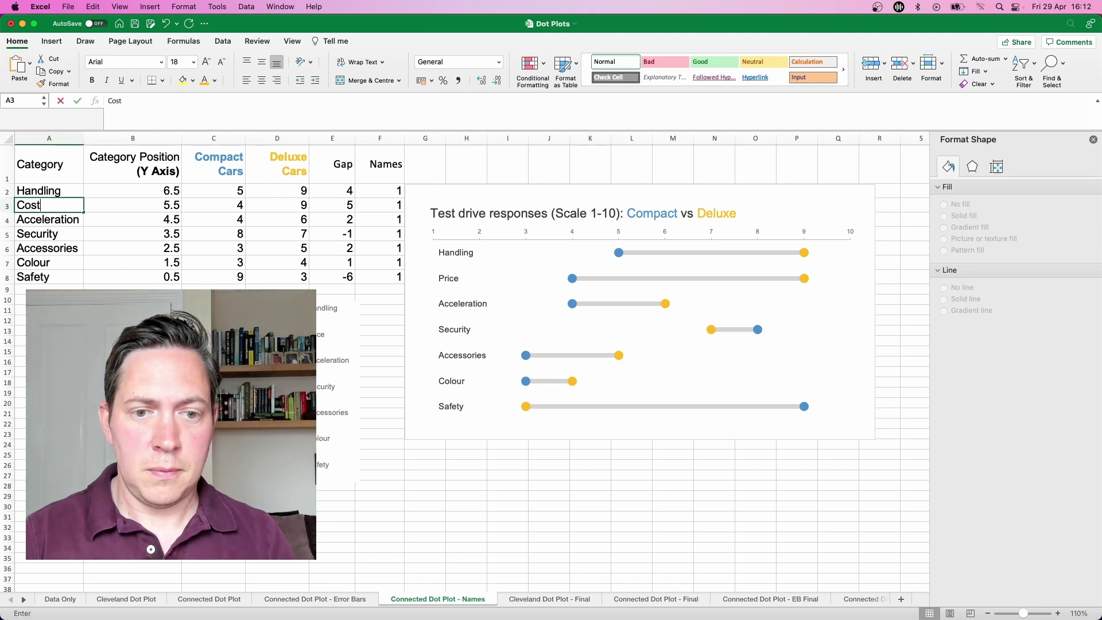
pyautogui.press('Return')
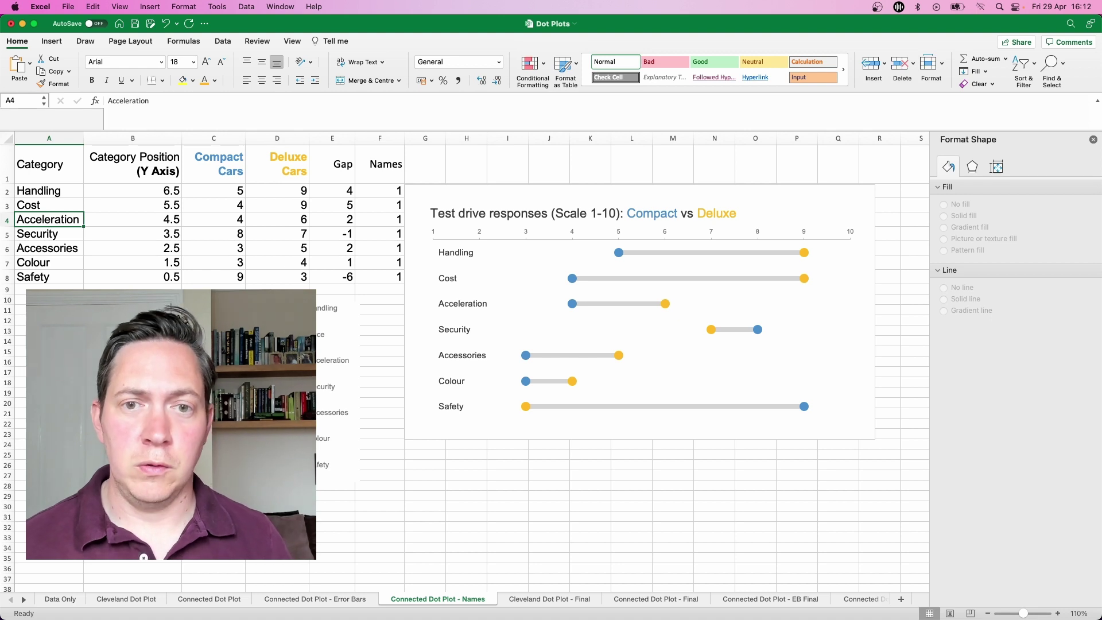
# Delete the old category names text box beside the chart.
pyautogui.click(336, 391)
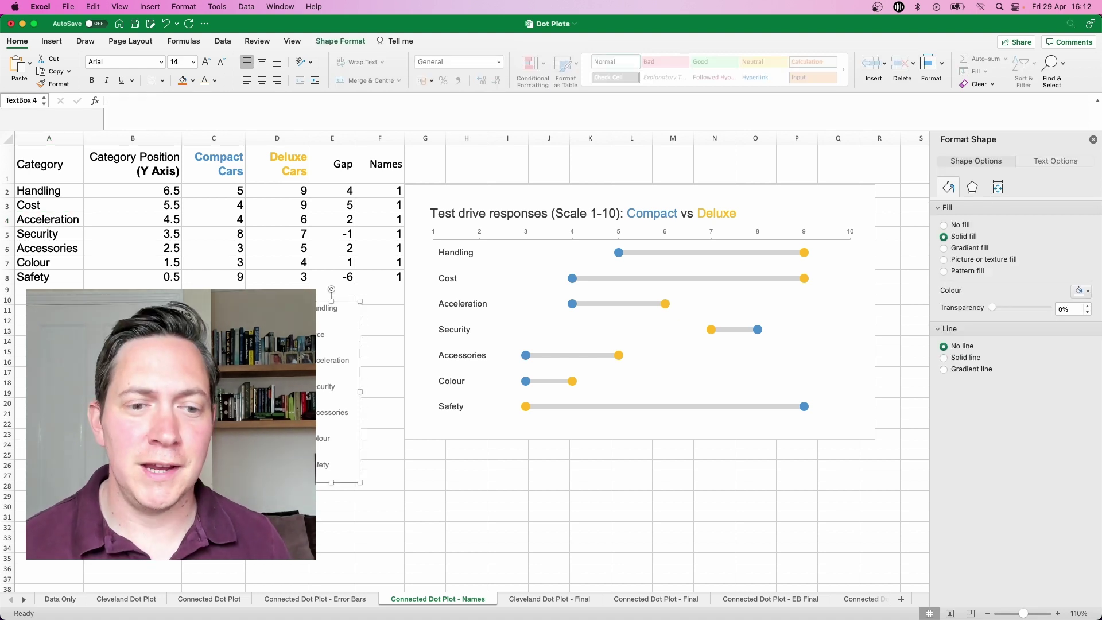
pyautogui.press('Delete')
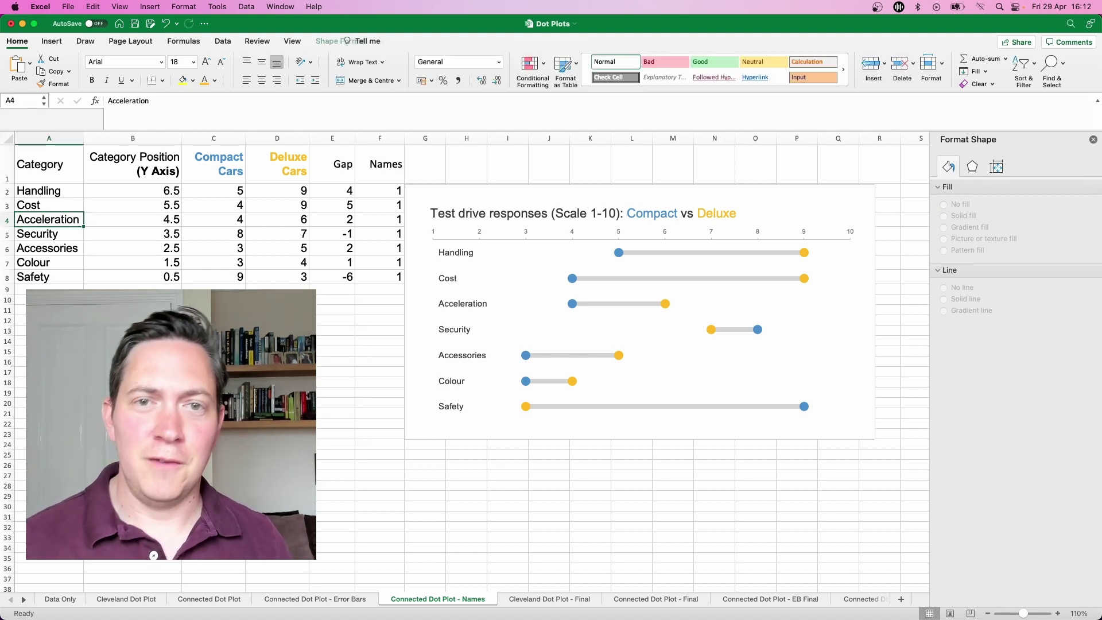
pyautogui.click(332, 413)
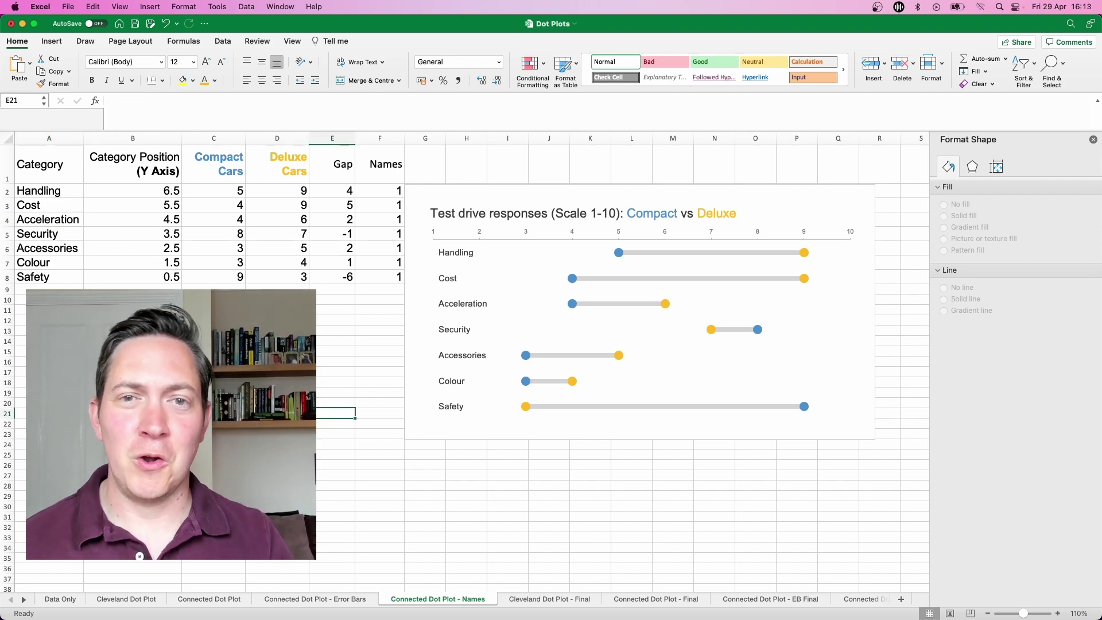